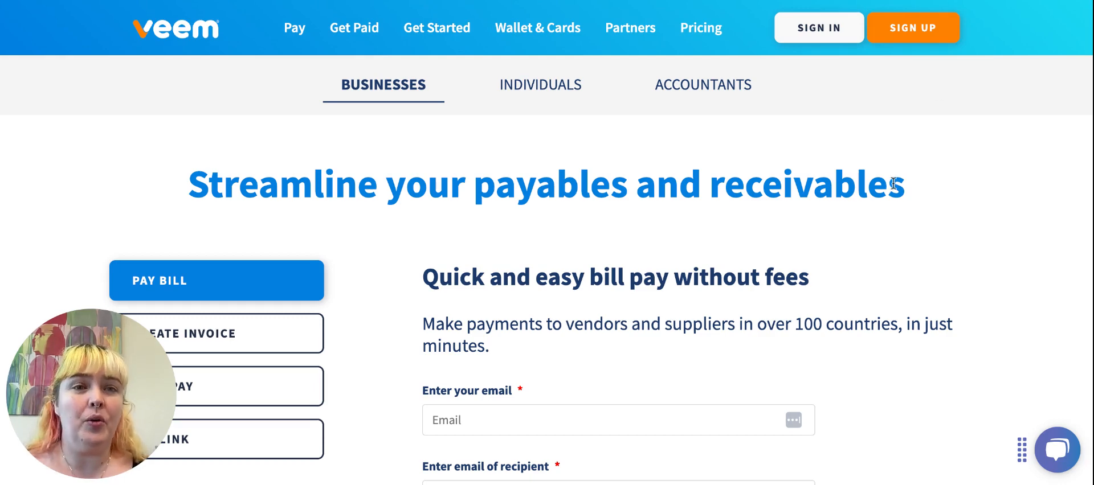
Start a new Veem account sign-up and clear the pre-filled email field
click(909, 38)
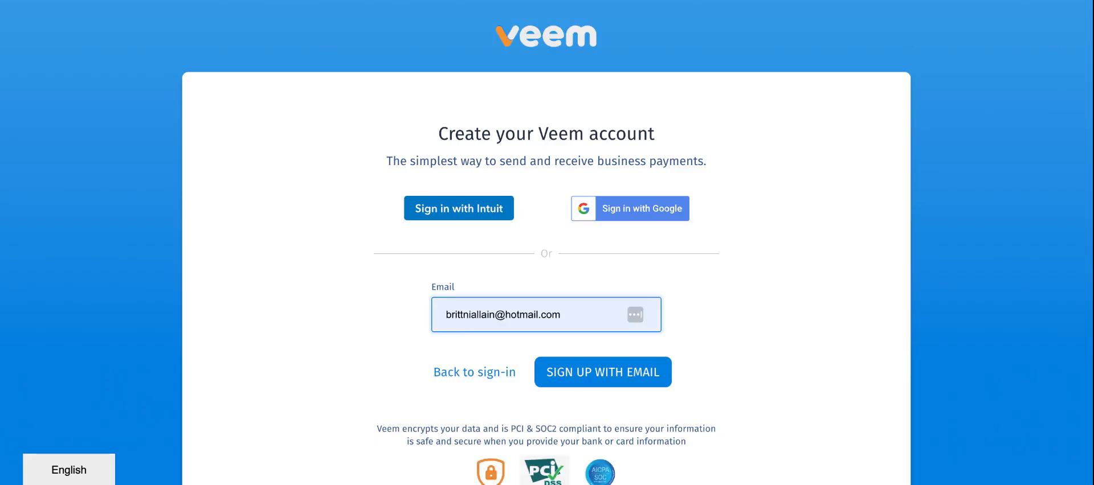
triple_click(563, 315)
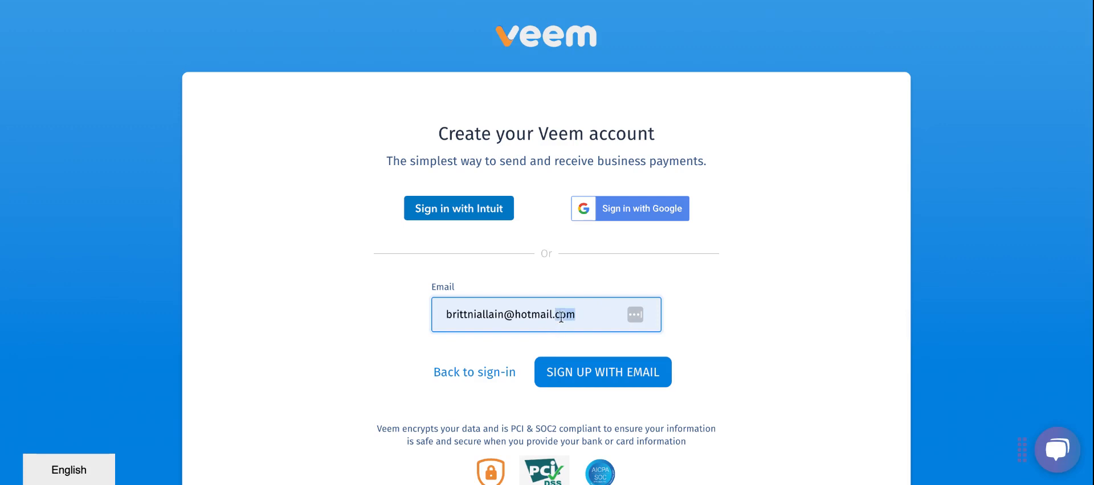
key(BackSpace)
click(374, 323)
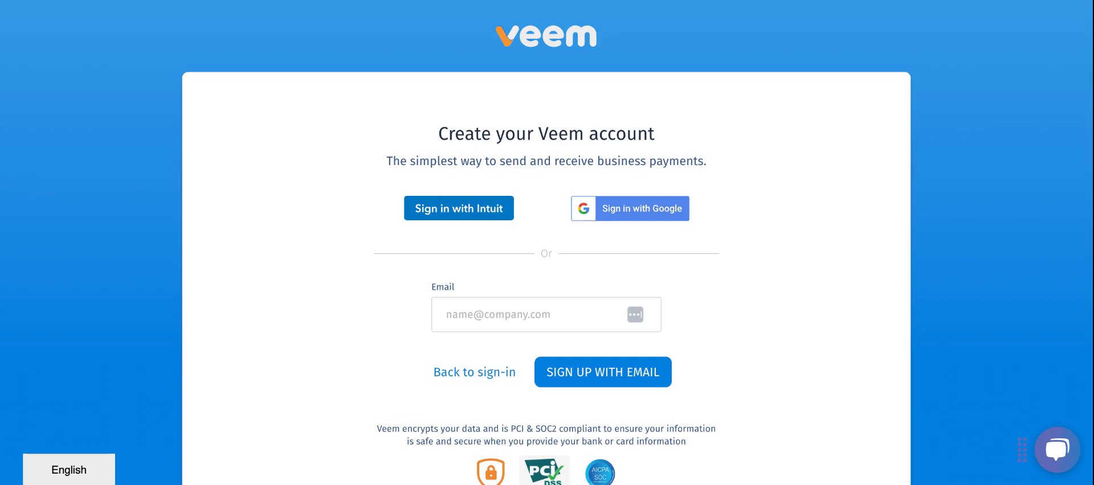
Enter the new company sign-up email address and submit it to continue
click(546, 314)
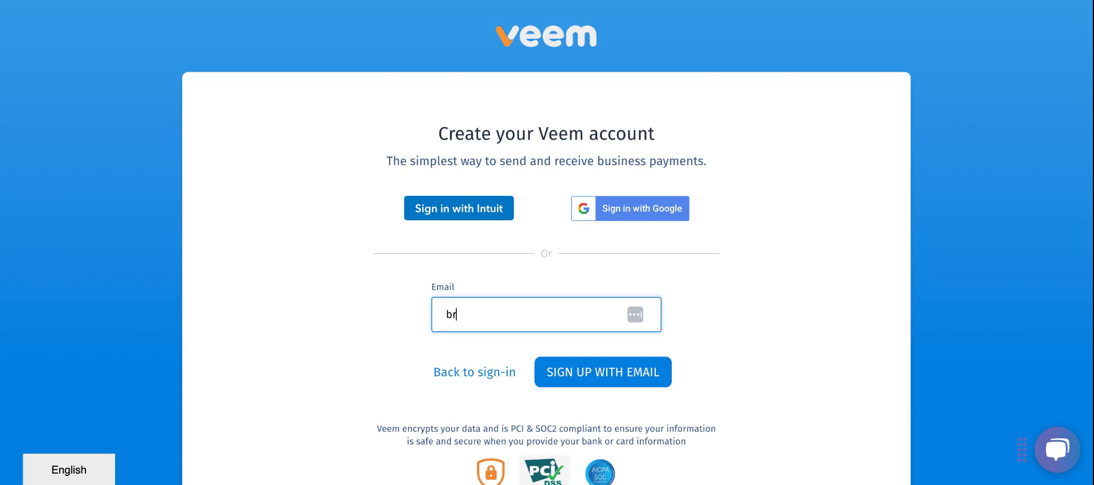
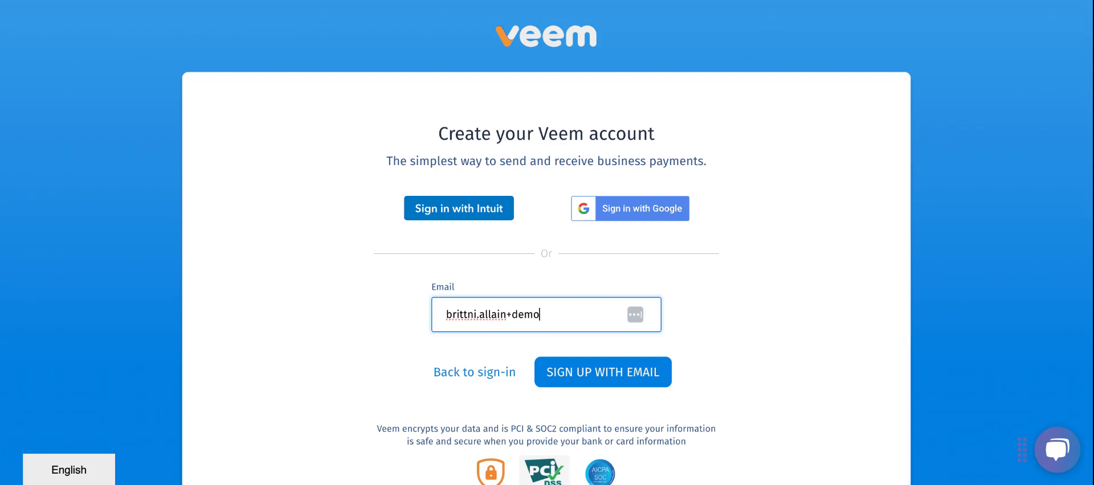
double_click(598, 318)
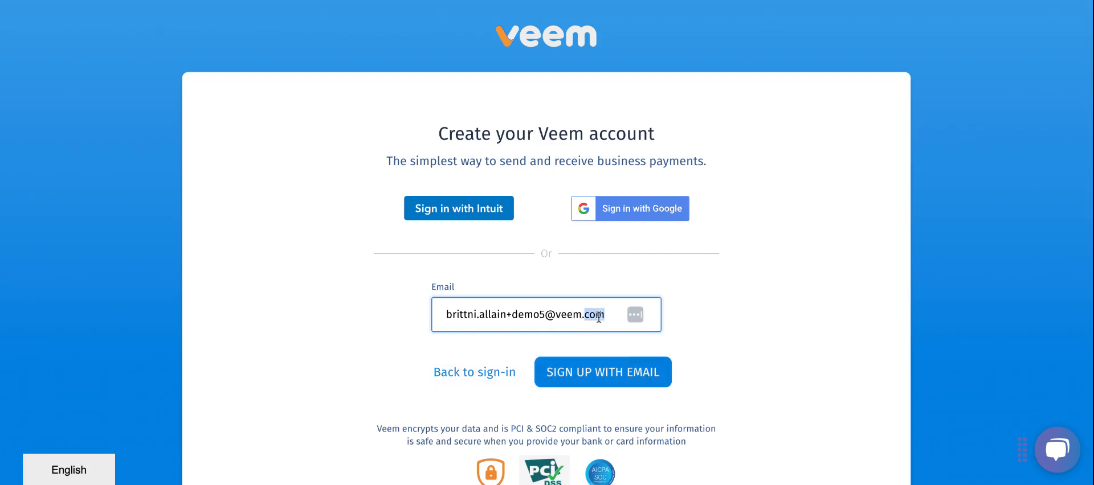
triple_click(599, 318)
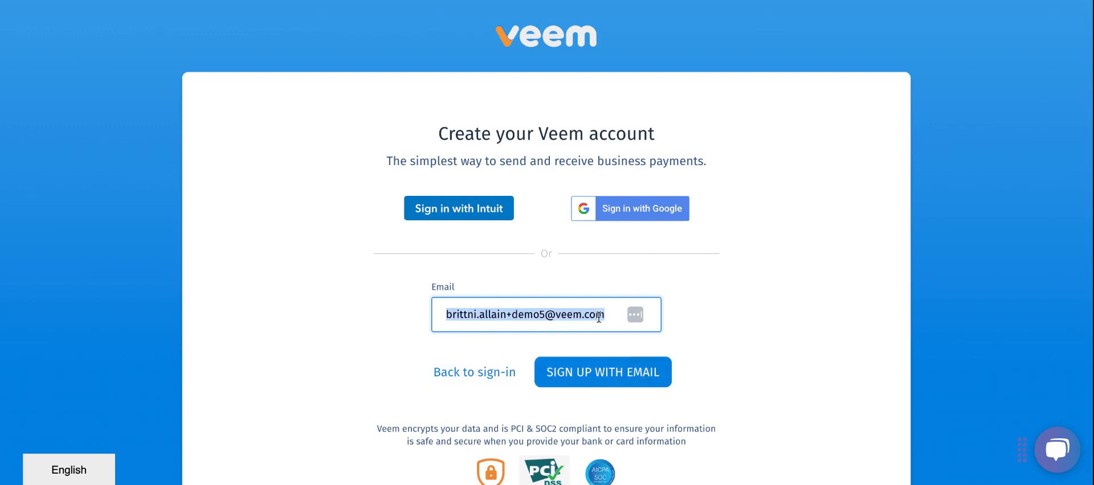
click(563, 387)
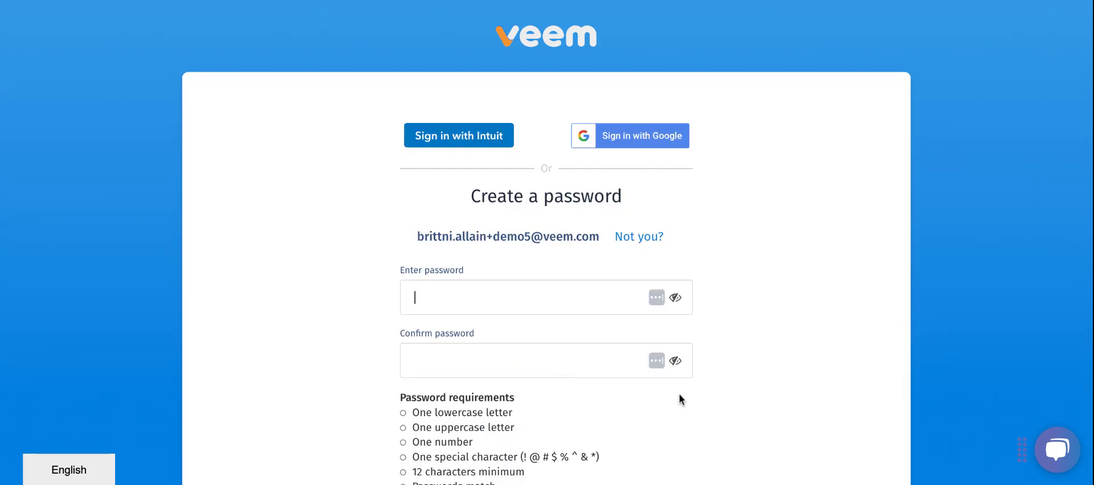
Enter and confirm a qualifying password, pass the reCAPTCHA check, and create the password
scroll(264, 349, down, 3)
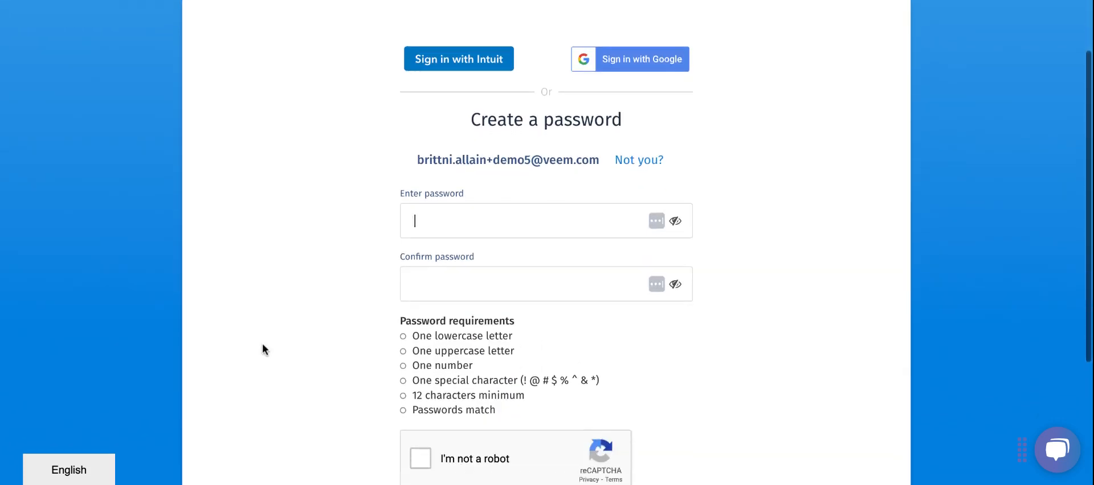
text(•••••••)
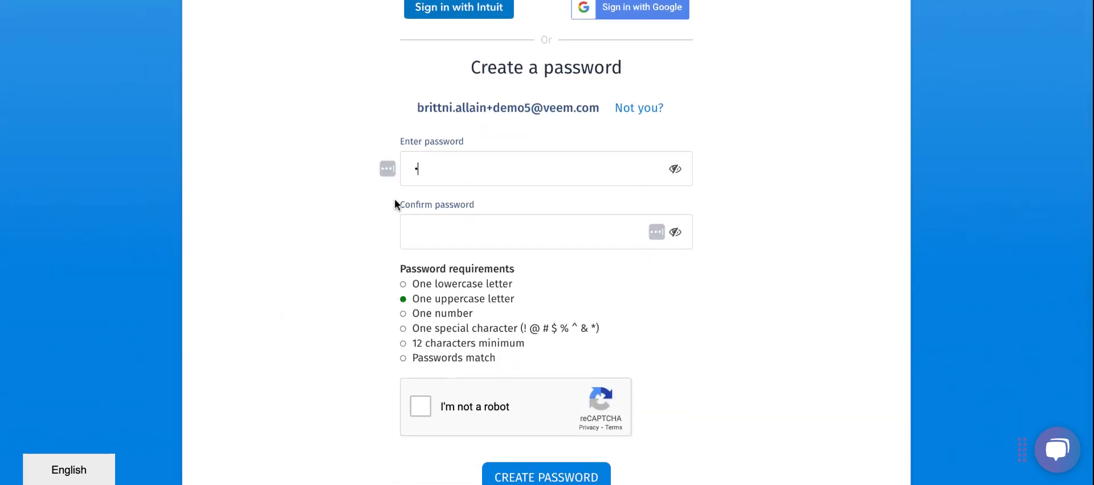
text(•••••)
click(434, 234)
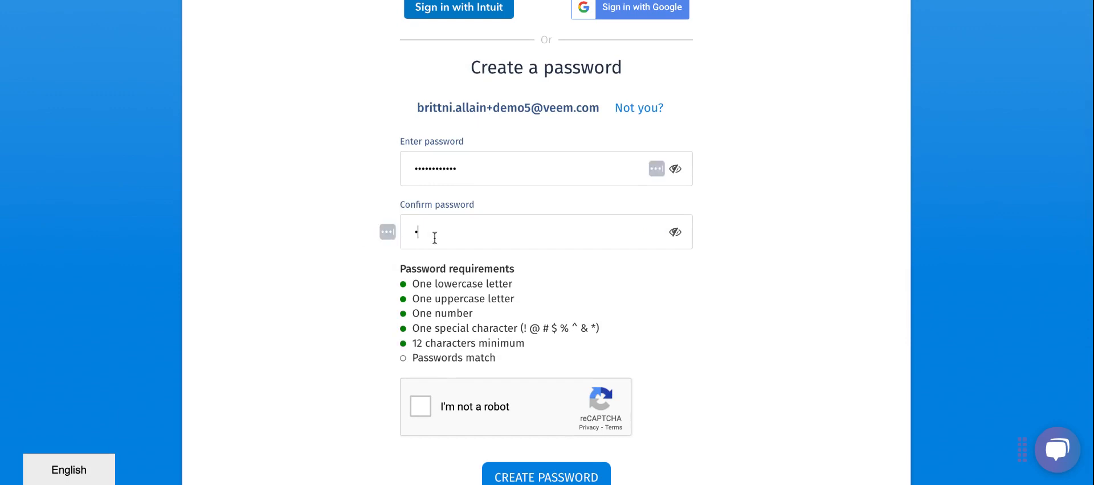
text(••••••••••••)
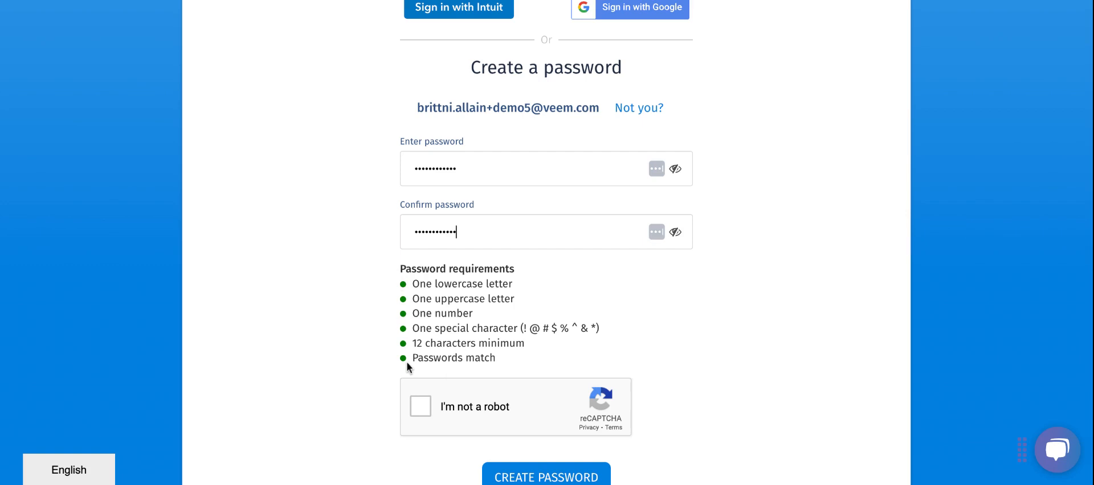
scroll(517, 373, down, 3)
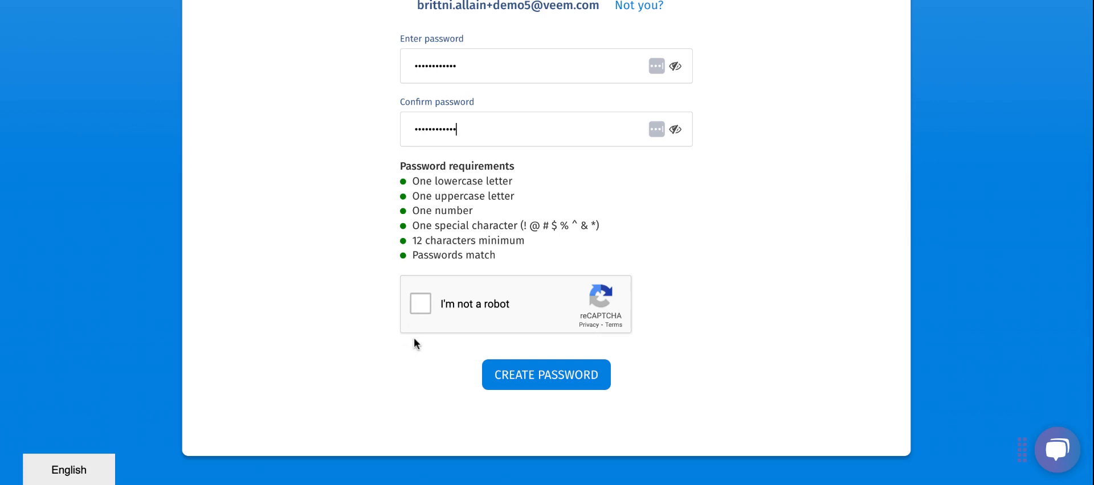
click(420, 303)
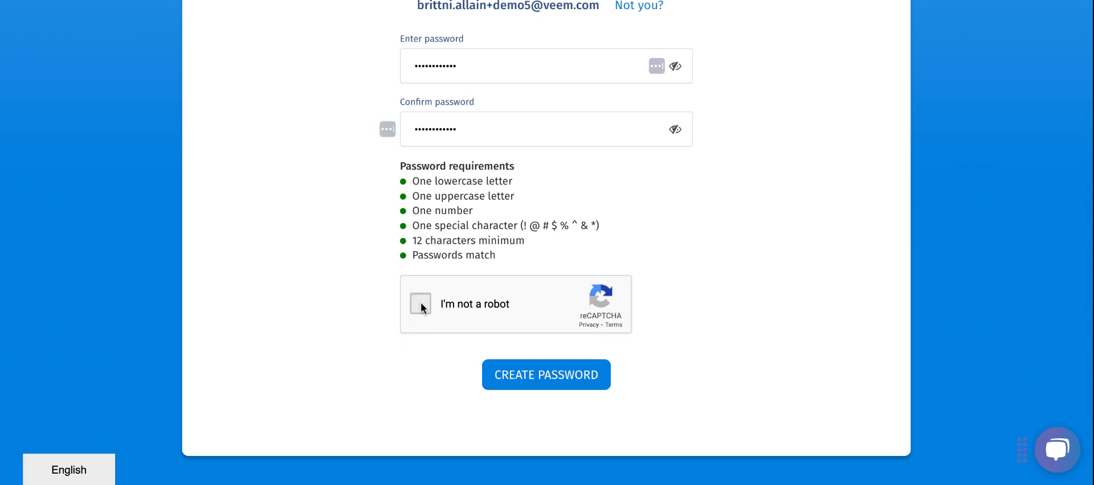
click(549, 382)
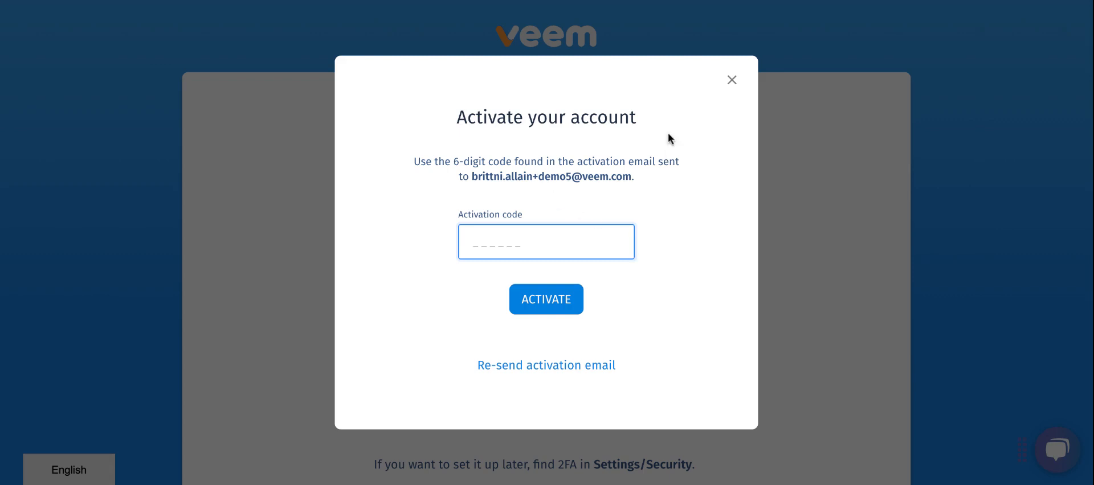
Enter the emailed six-digit activation code and activate the account
click(696, 1)
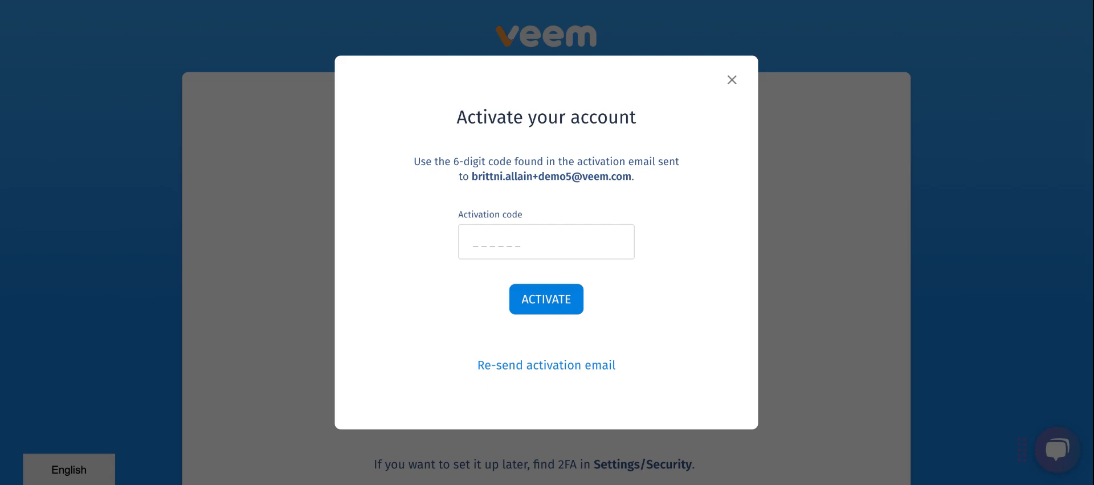
click(547, 388)
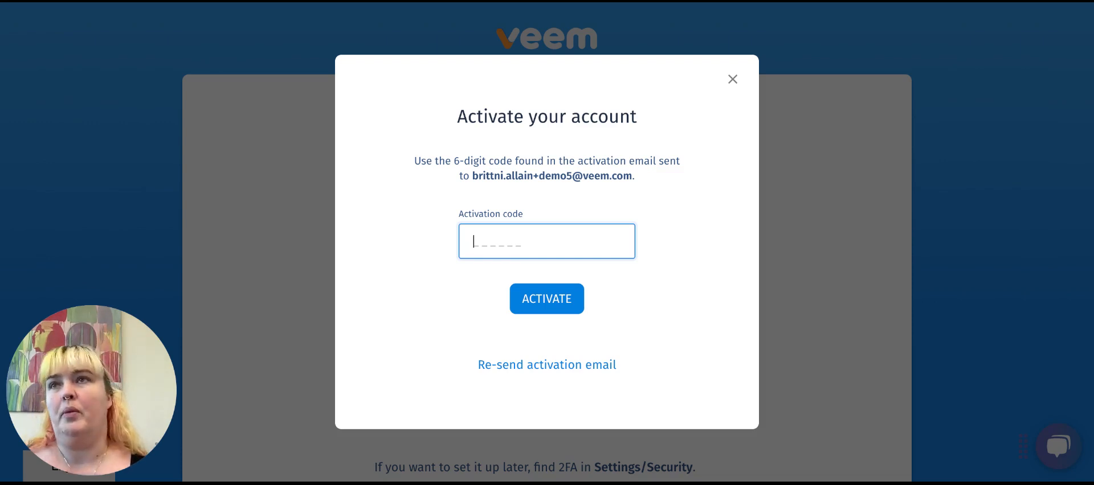
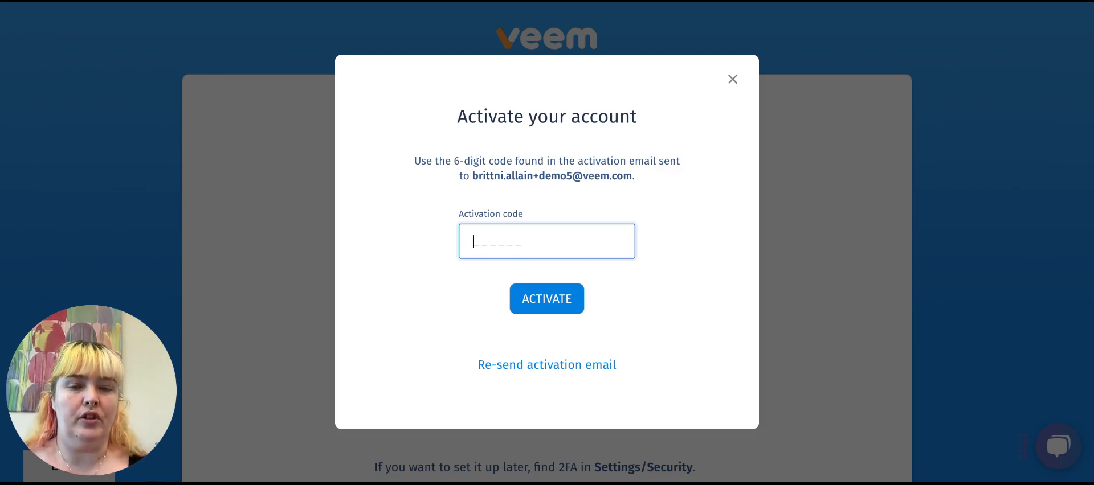
click(561, 302)
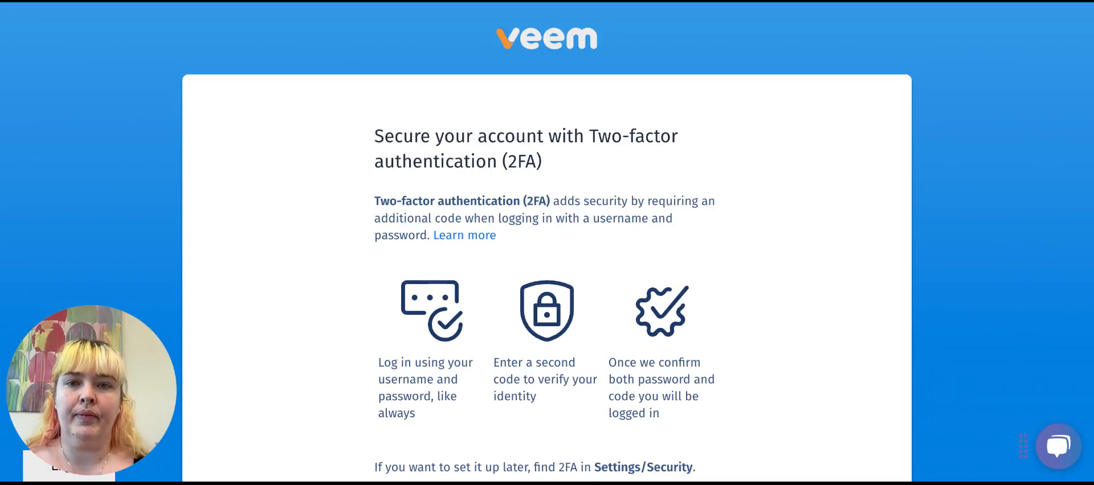
Skip the two-factor authentication setup for now
scroll(547, 245, down, 2)
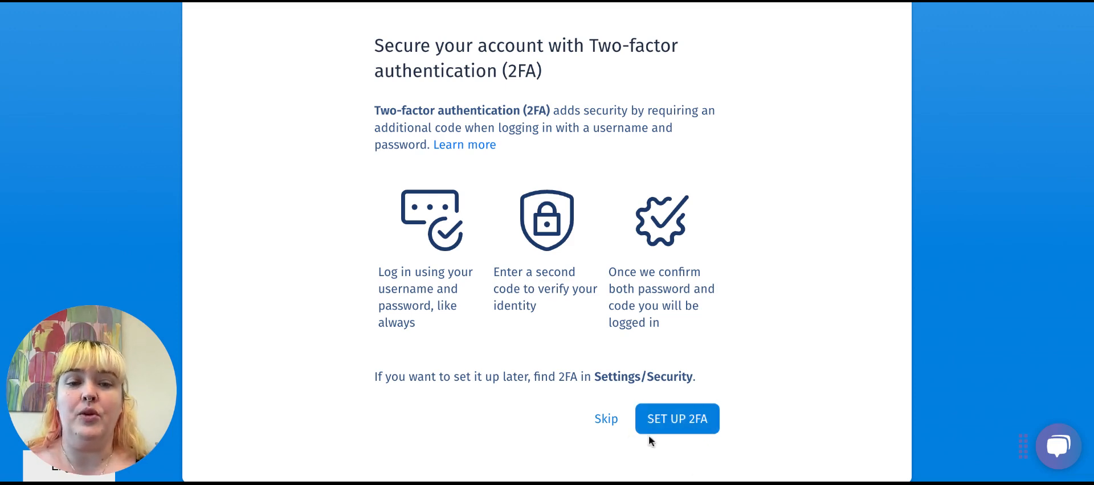
click(607, 419)
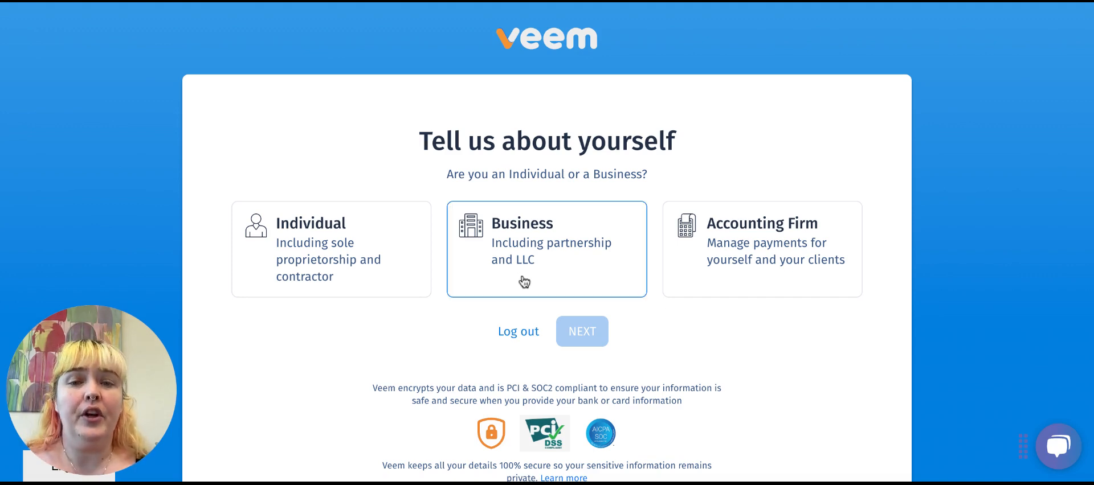
Choose a Business account in United States (USA) with business type Corporation
scroll(523, 282, down, 2)
click(514, 175)
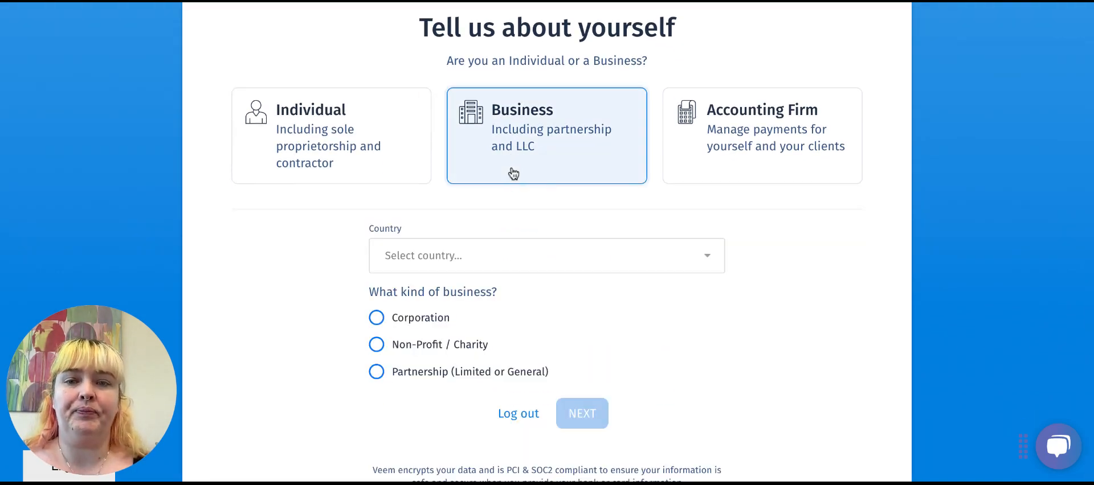
click(546, 258)
text(un)
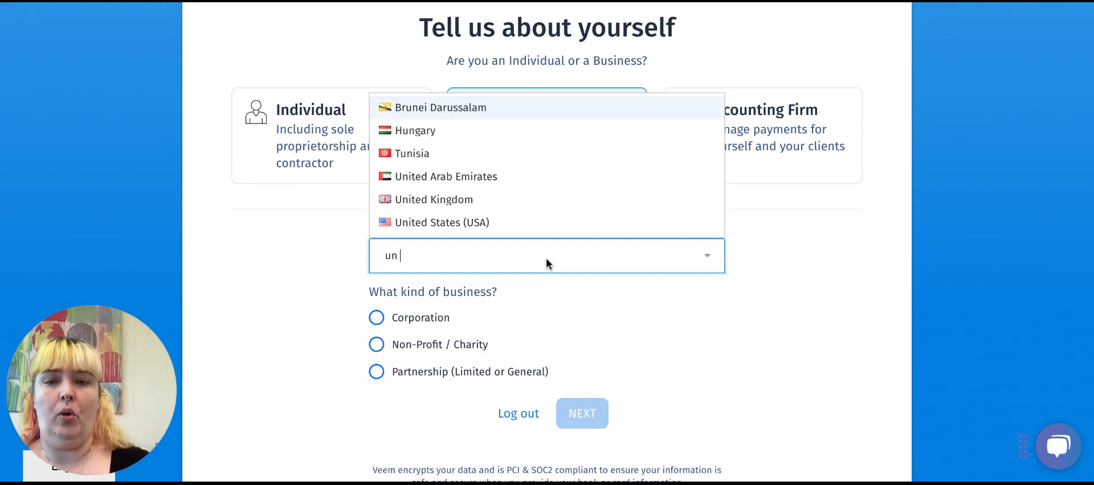
click(469, 227)
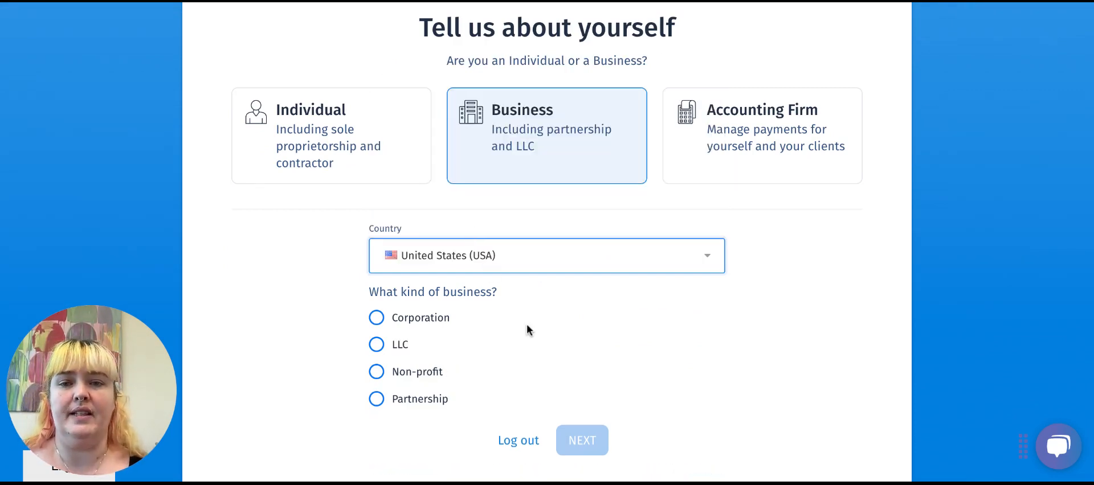
scroll(526, 325, down, 2)
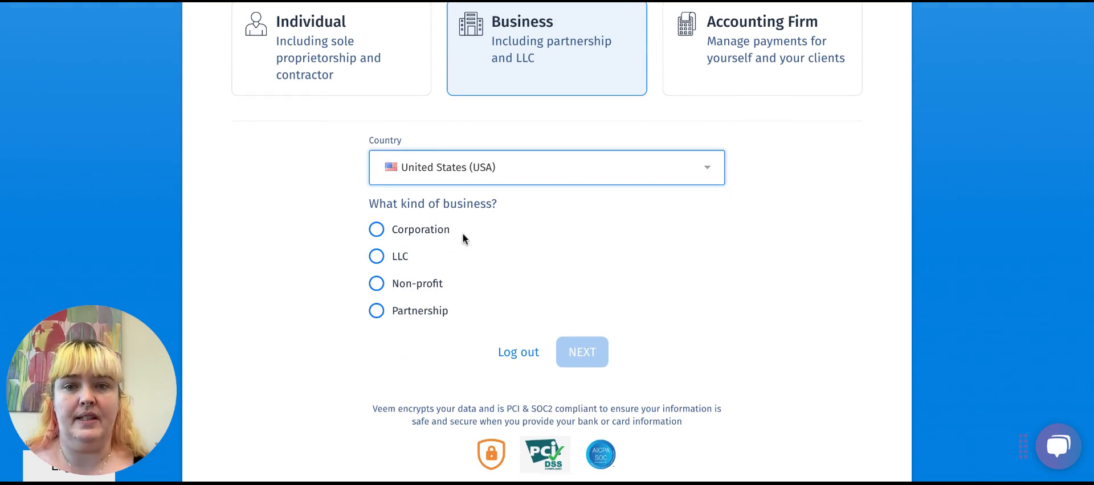
click(422, 235)
scroll(495, 257, down, 5)
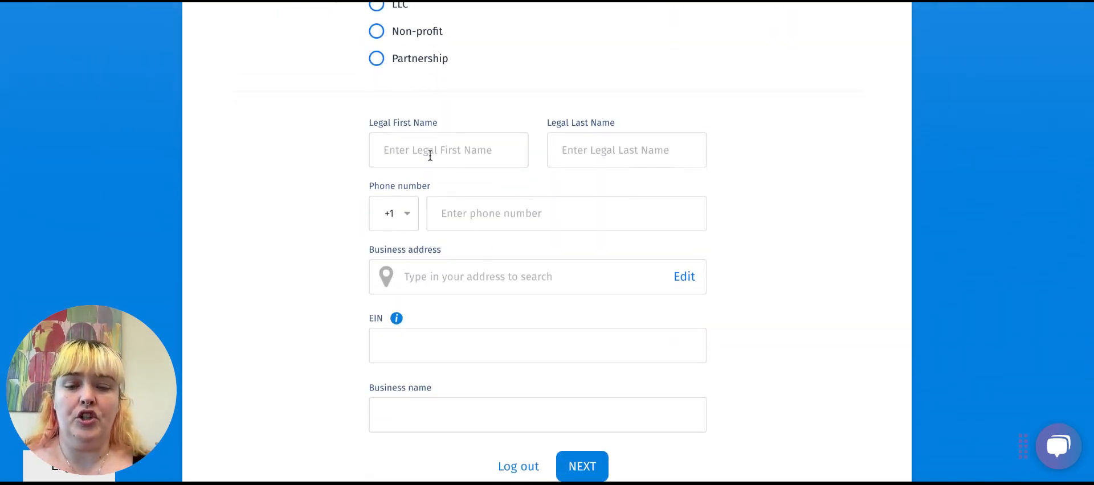
Autofill the owner's legal first name, last name and contact phone number
click(430, 155)
click(468, 196)
click(612, 143)
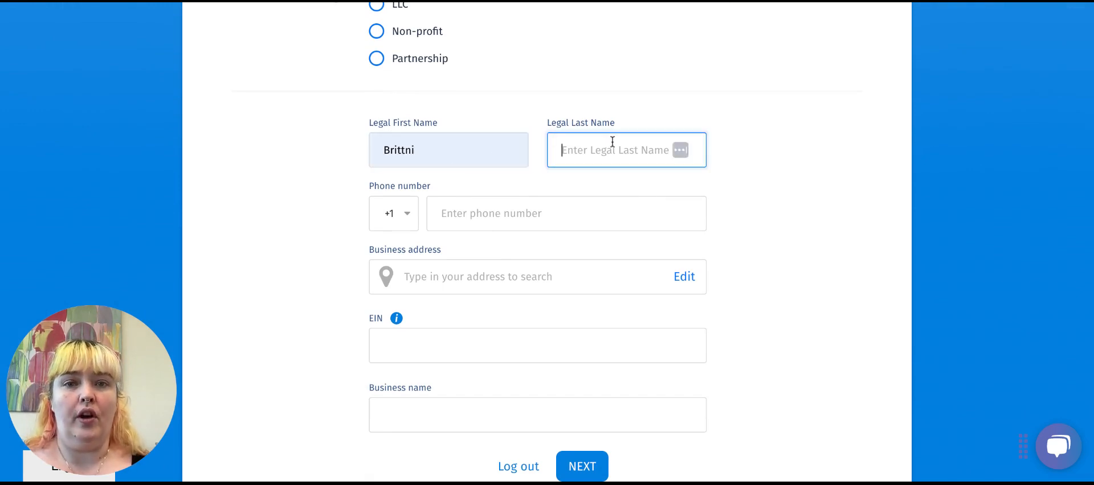
click(491, 212)
click(525, 232)
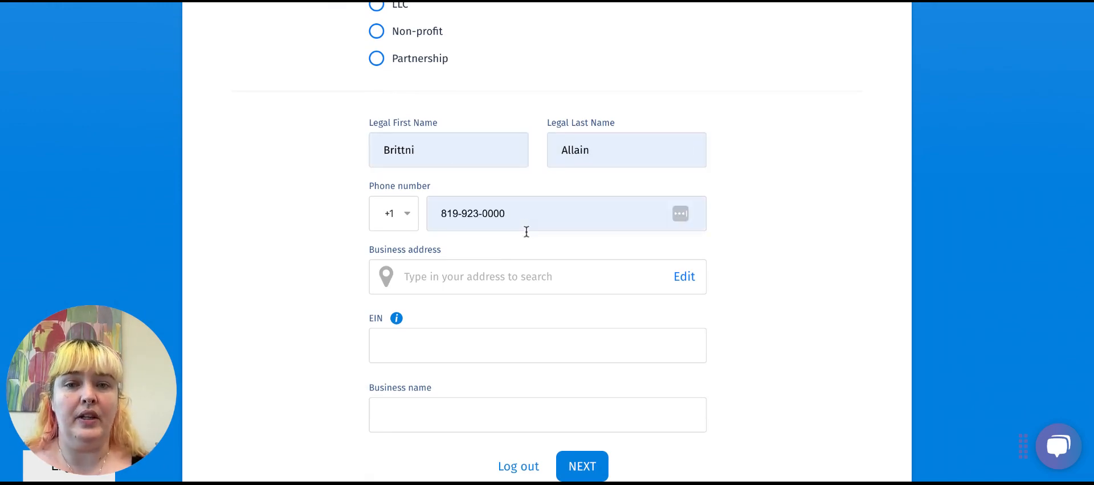
Pick the suggested business address and enter the business EIN
click(508, 275)
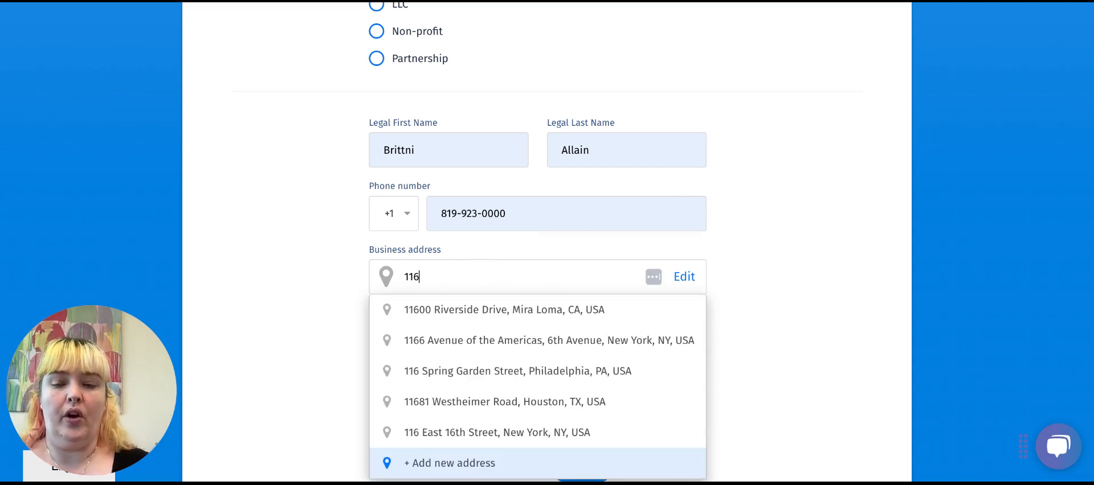
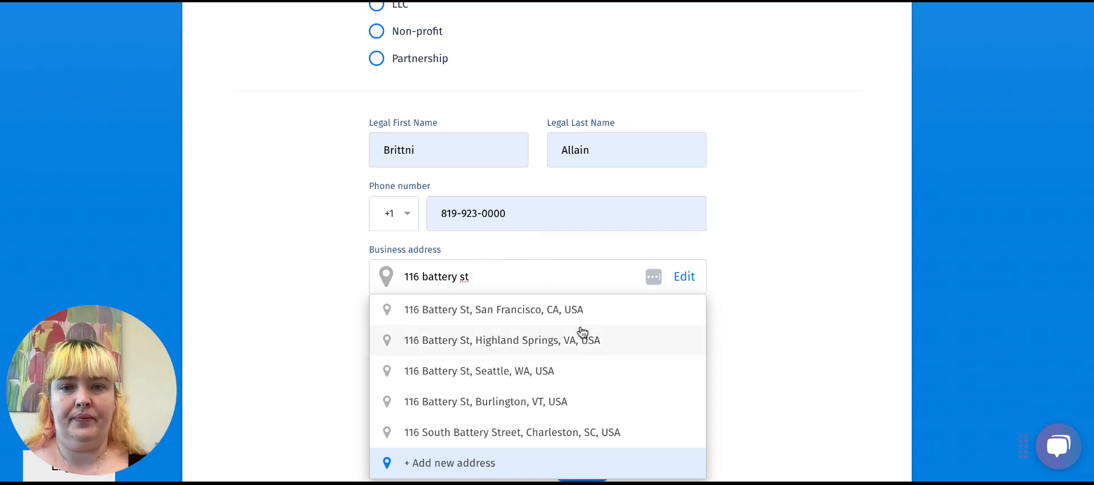
click(557, 319)
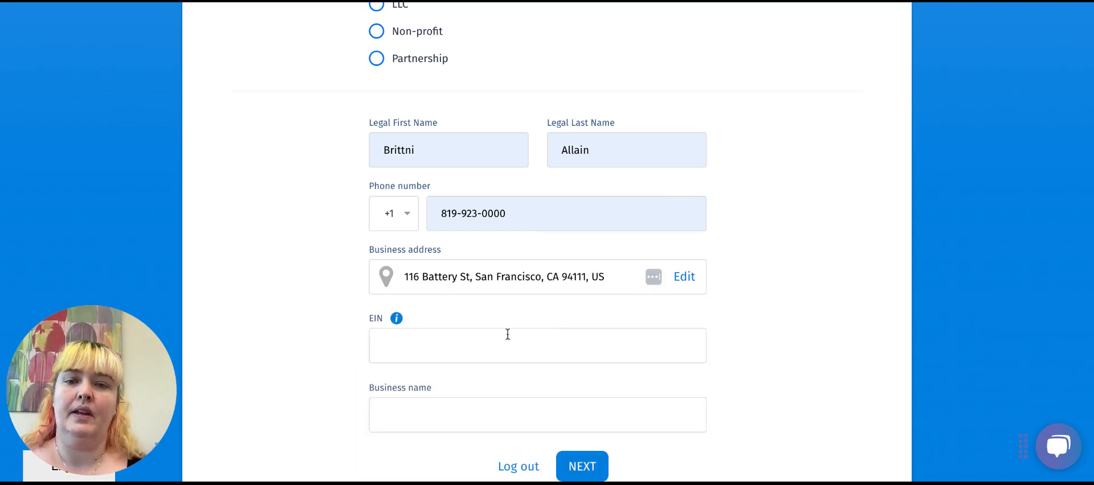
click(461, 341)
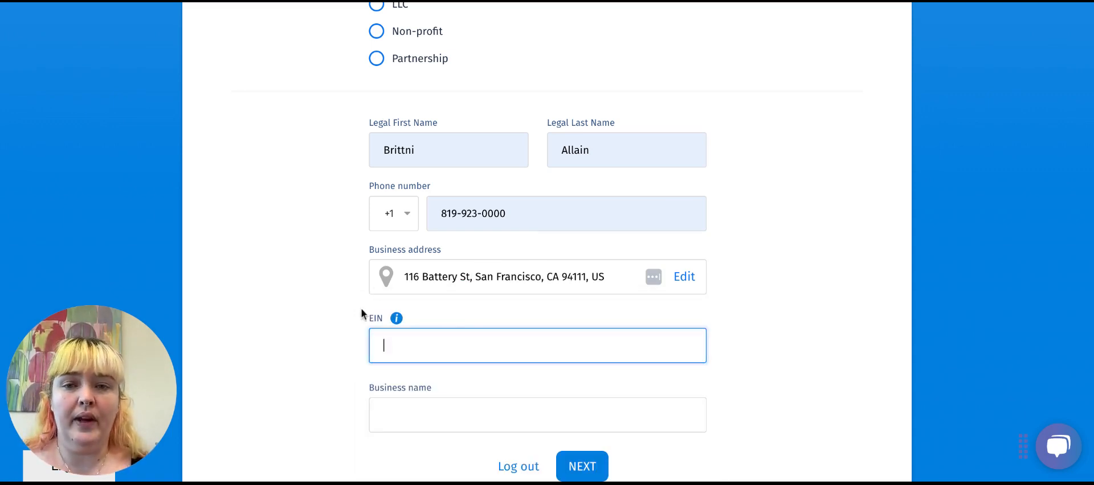
text(11-111111)
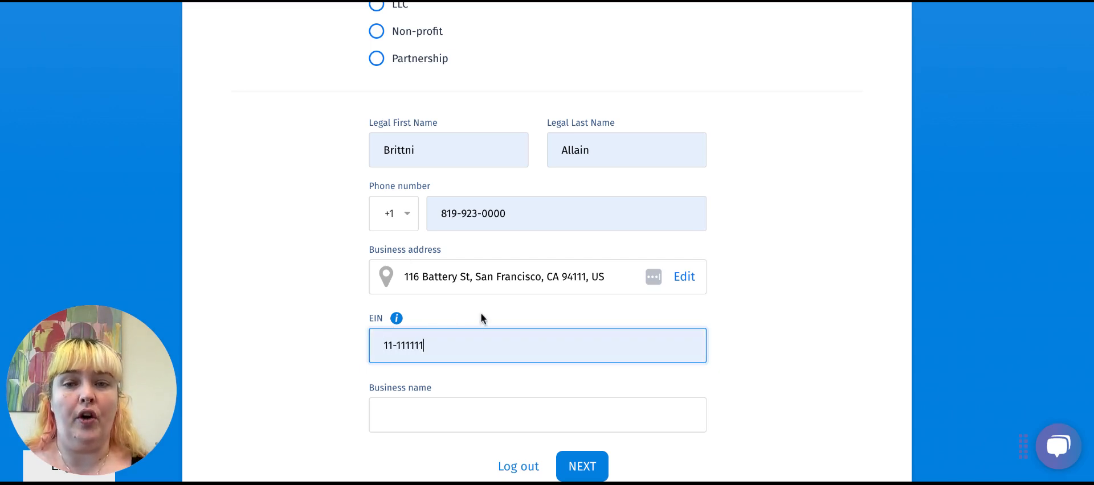
text(1)
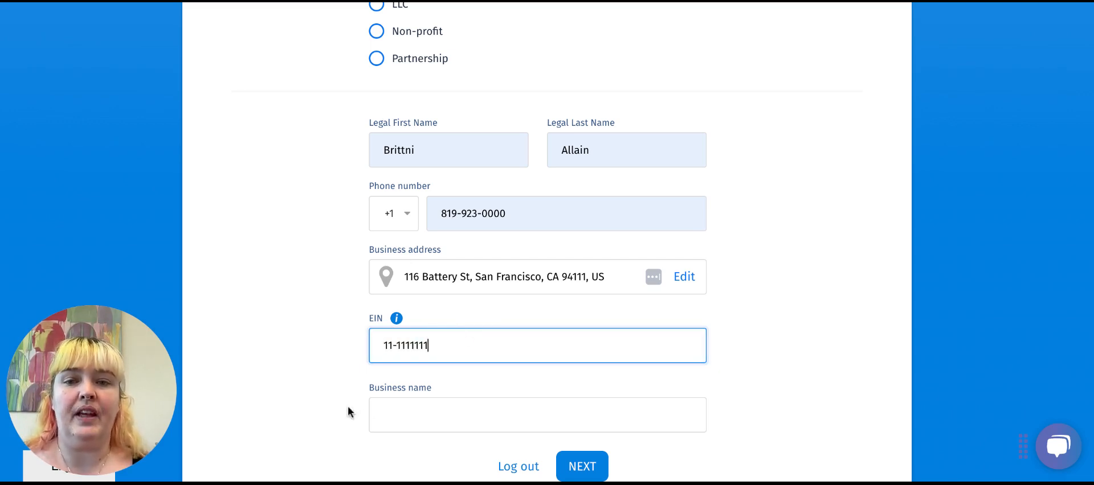
click(332, 394)
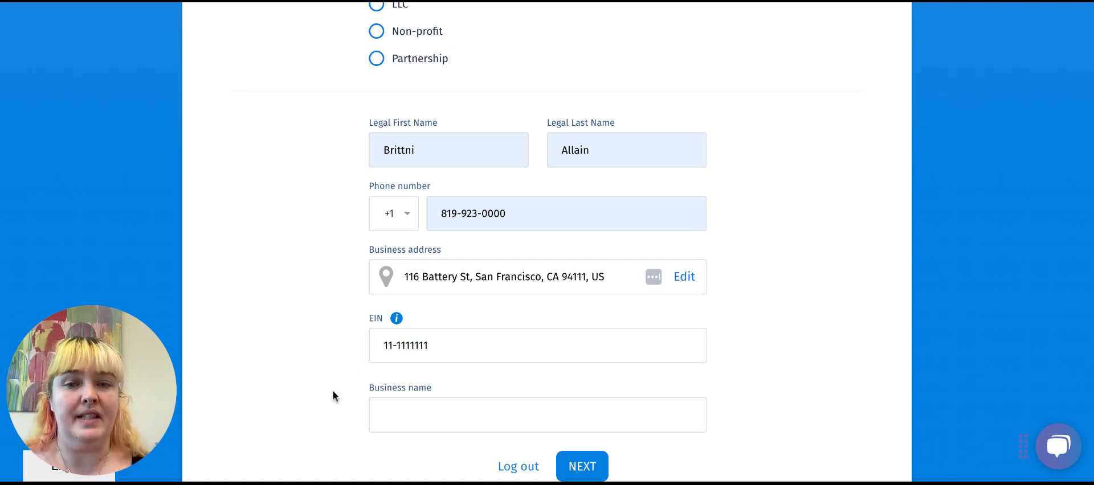
Autofill the business name and submit the business identity details
scroll(366, 354, down, 3)
click(406, 335)
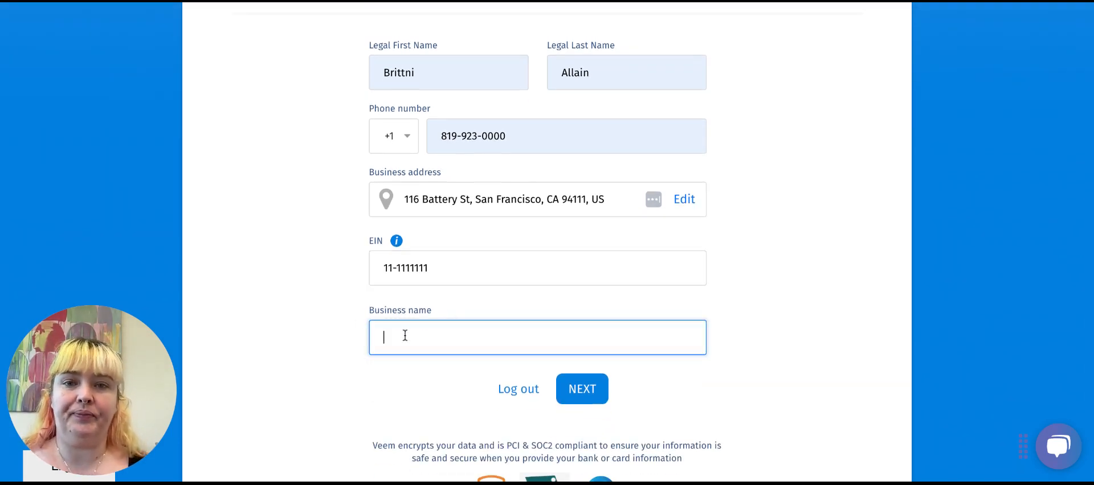
click(448, 310)
click(583, 391)
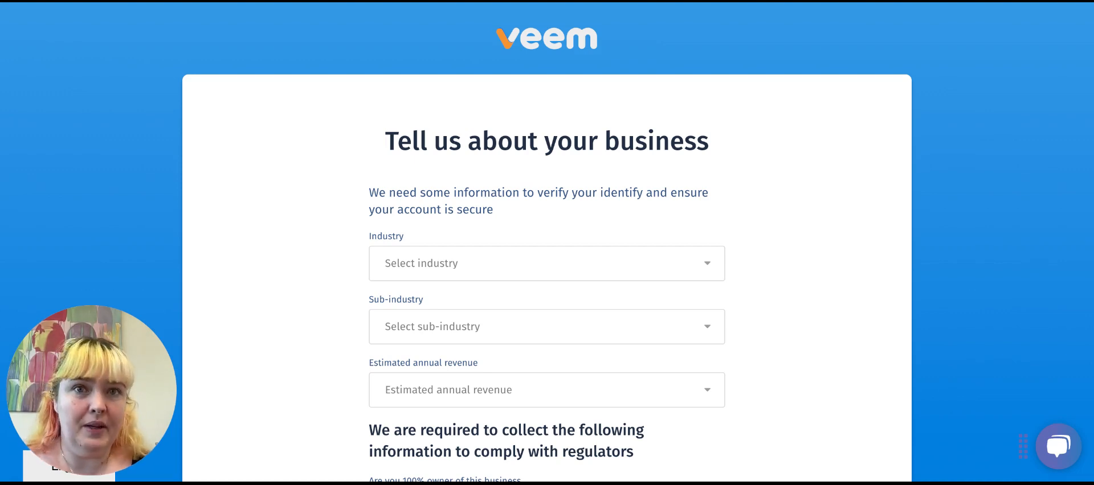
Set industry Business Services, sub-industry Other Business Services, and annual revenue $10,001–$100,000
scroll(448, 171, down, 2)
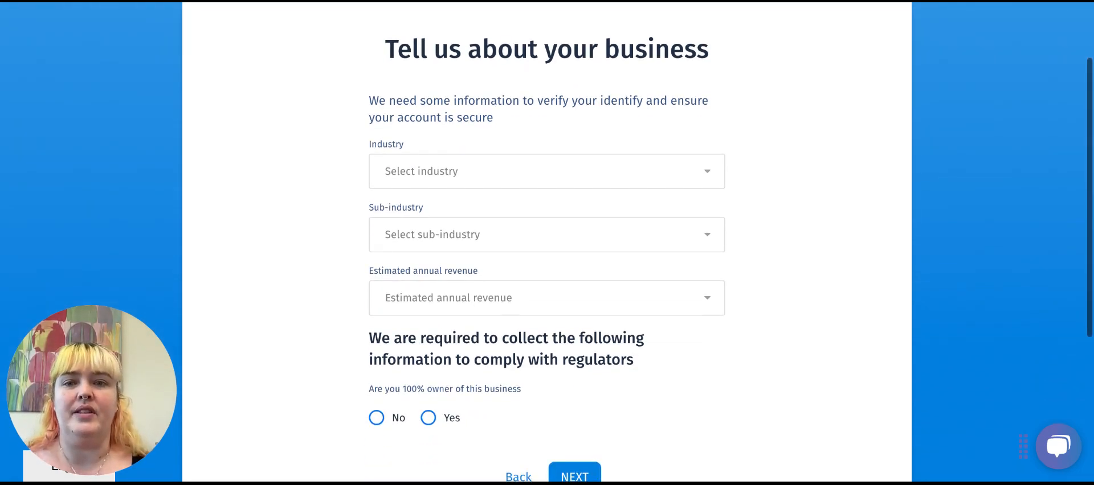
click(450, 168)
click(453, 225)
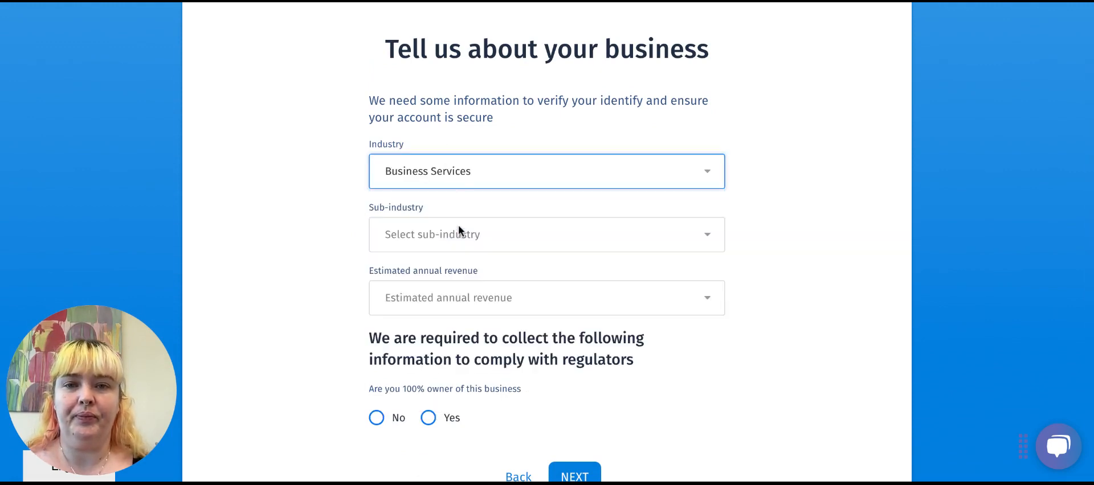
click(456, 231)
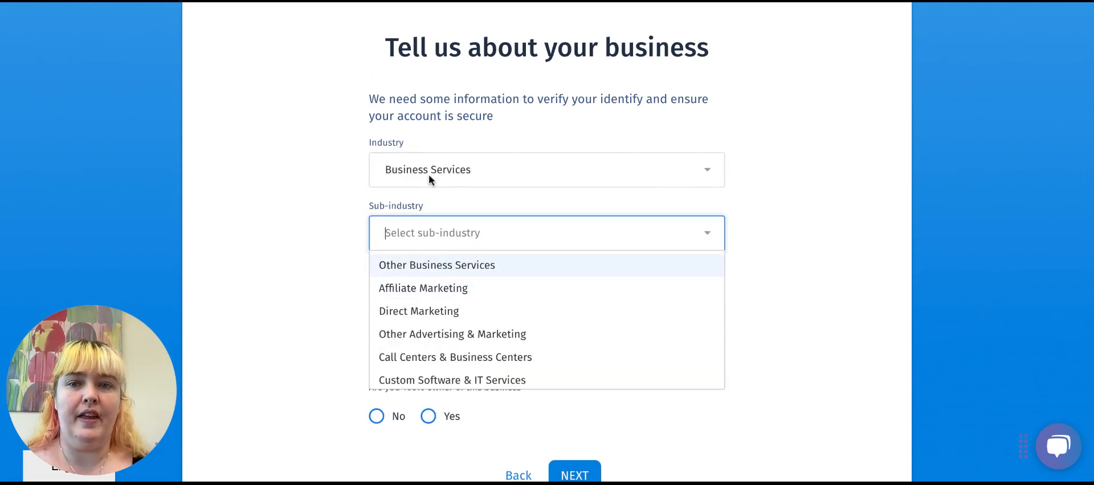
scroll(460, 294, down, 5)
scroll(460, 292, up, 5)
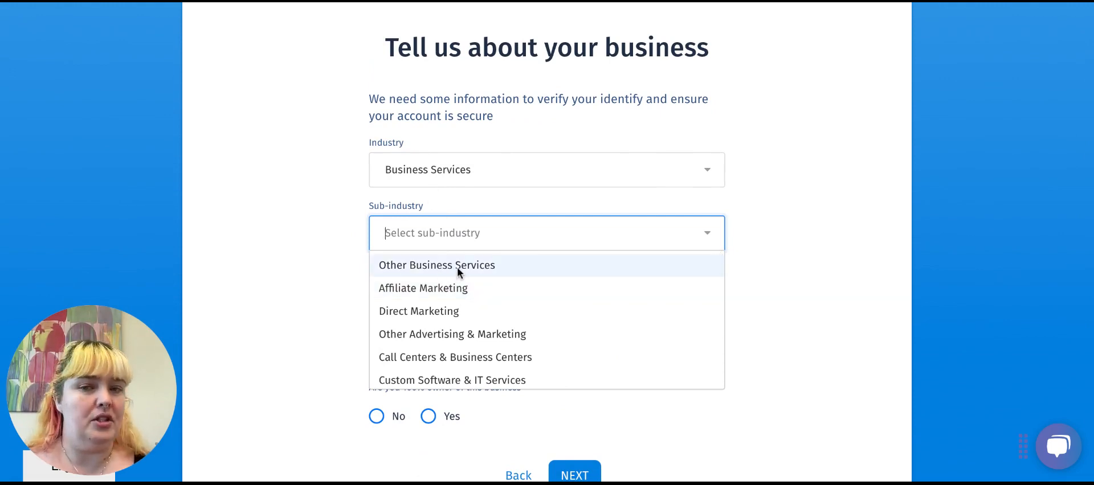
click(457, 266)
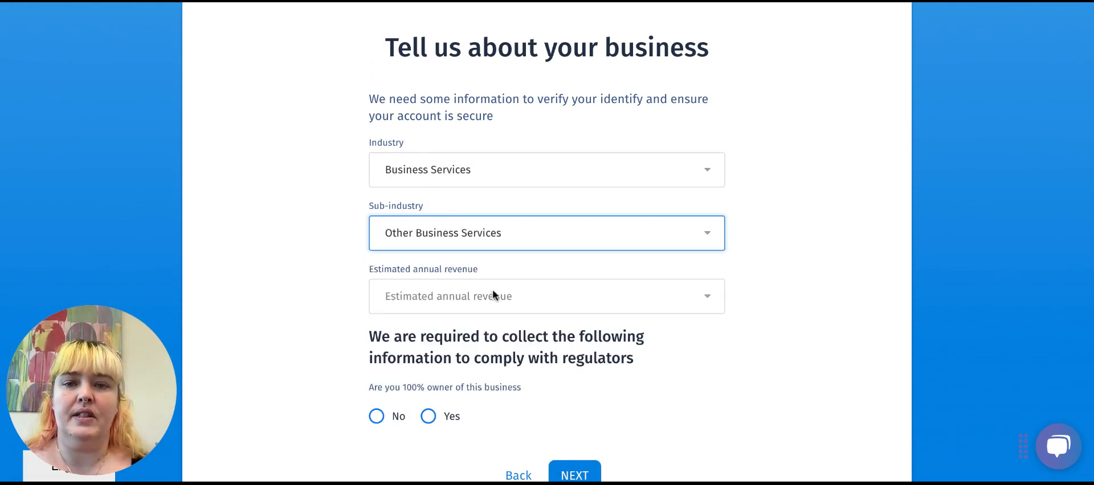
scroll(492, 290, down, 1)
click(489, 249)
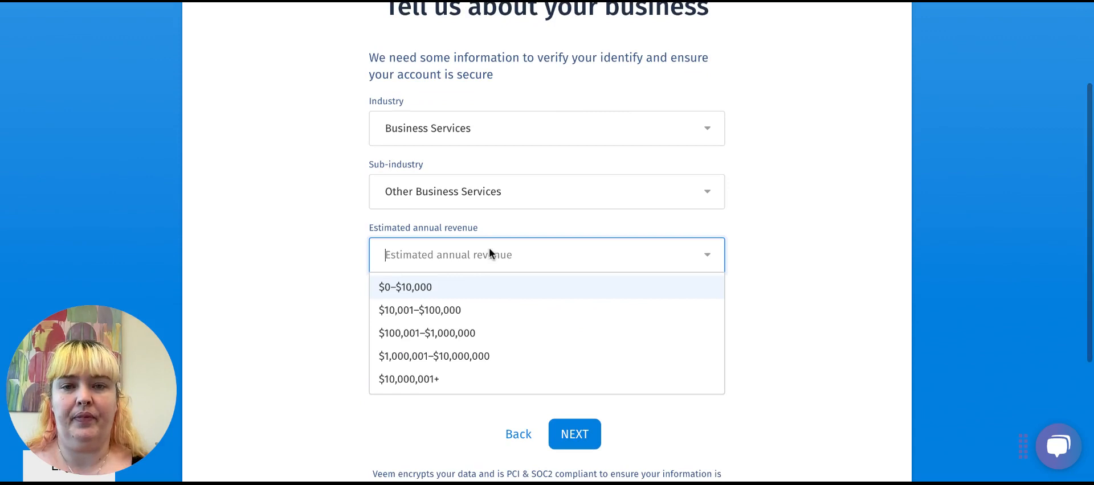
click(486, 316)
Answer No to owning 100% and Yes to having a 25% owner, then continue
scroll(538, 350, down, 3)
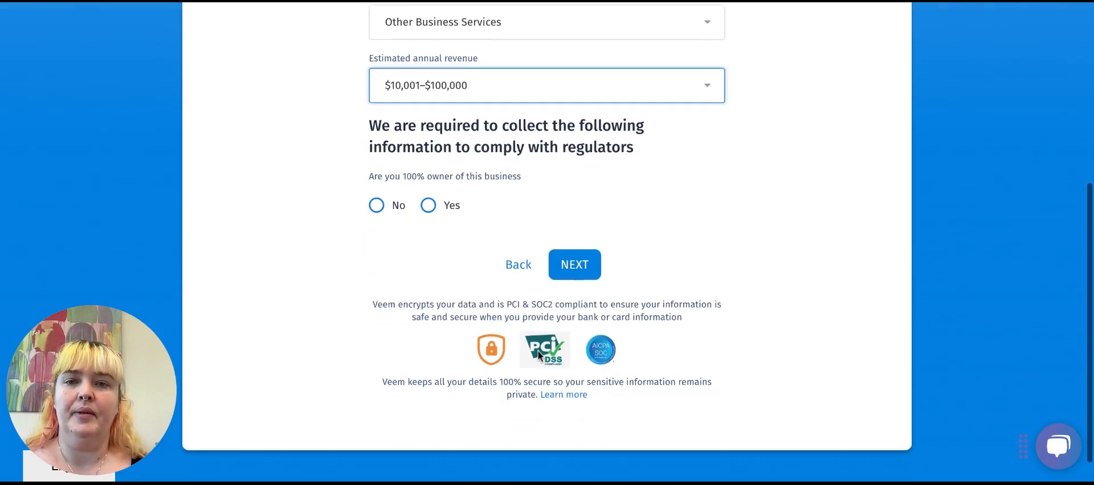
scroll(537, 351, down, 1)
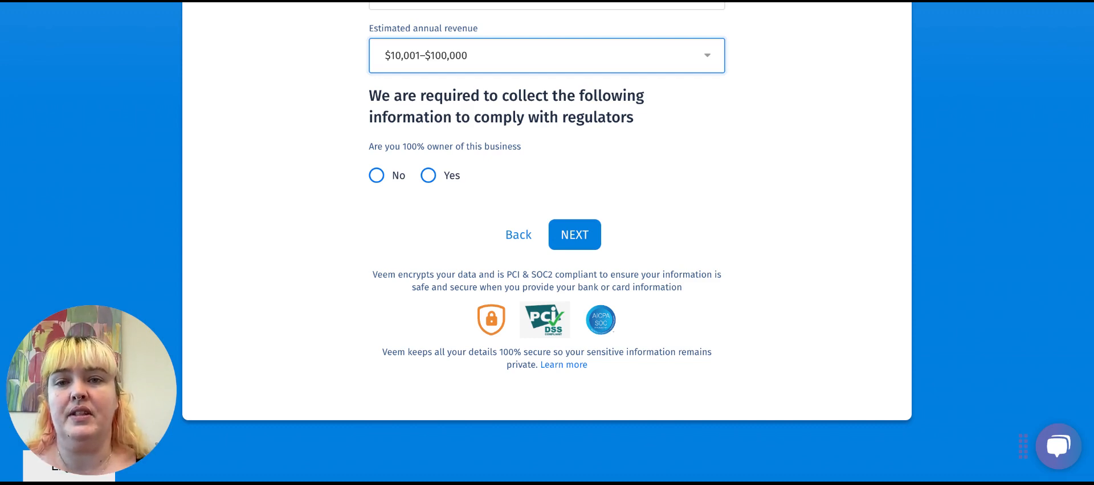
click(430, 180)
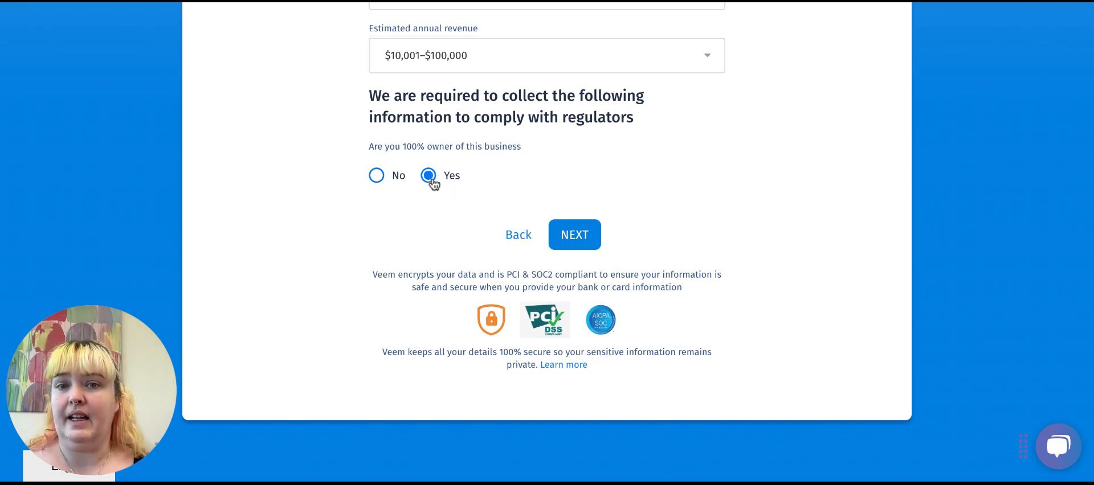
click(377, 177)
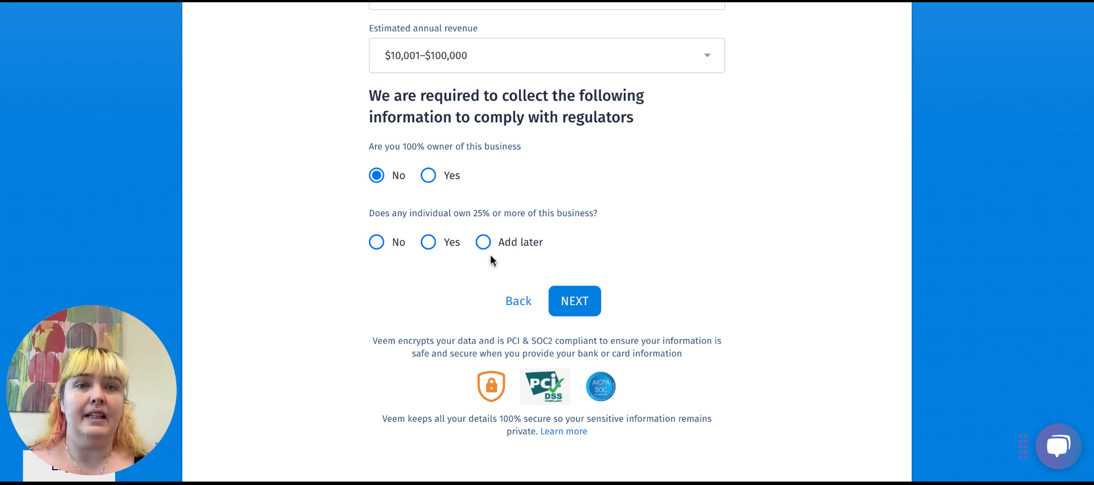
click(444, 244)
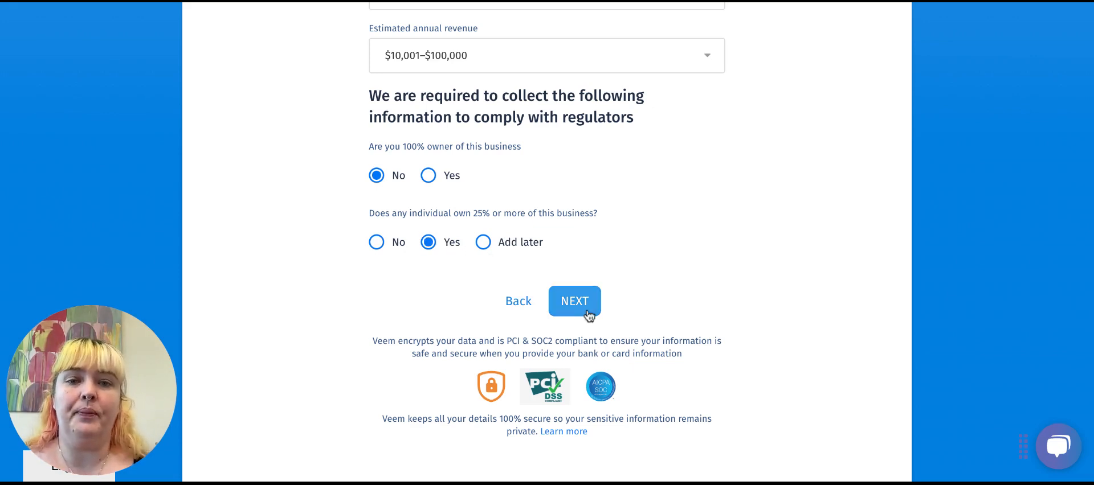
click(590, 314)
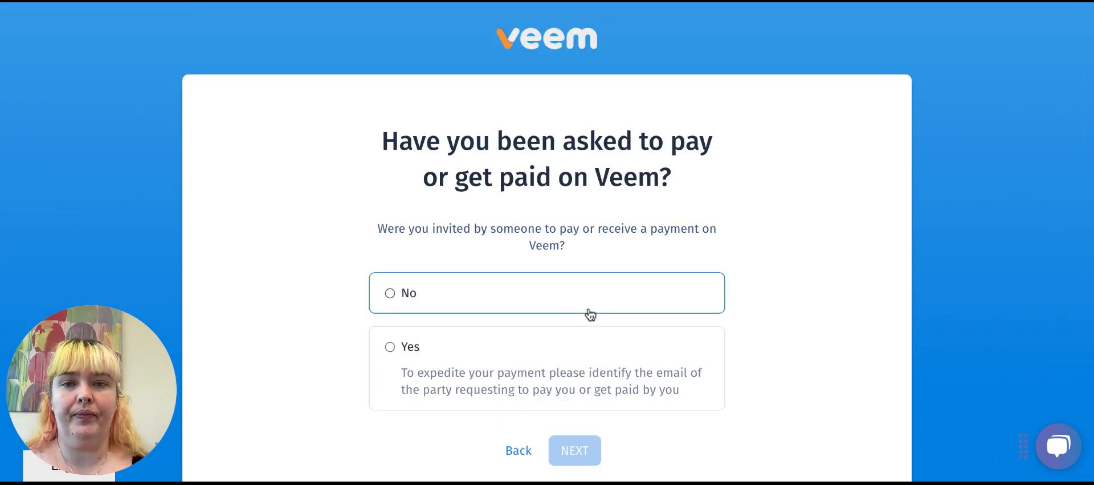
Answer No to having been invited to pay or get paid on Veem
scroll(590, 315, down, 2)
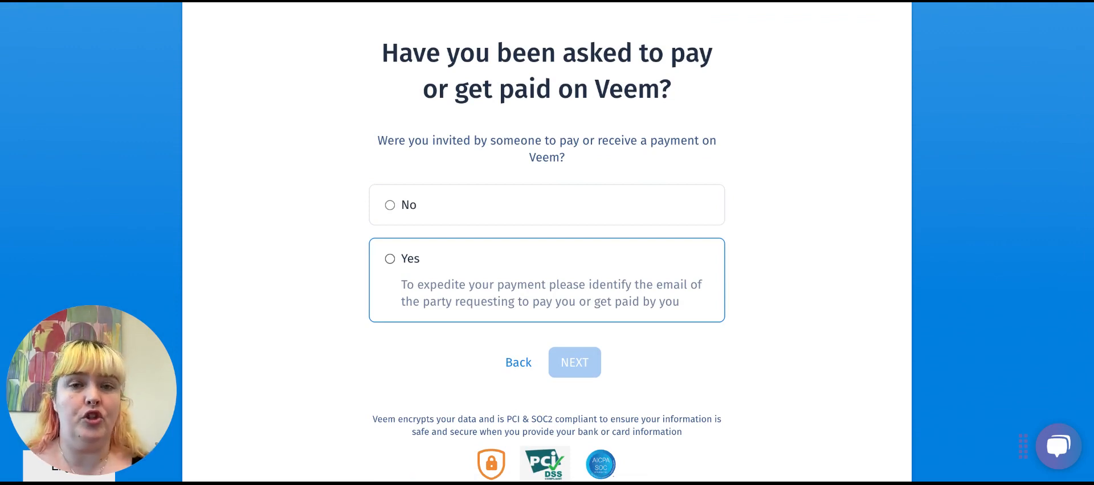
click(391, 259)
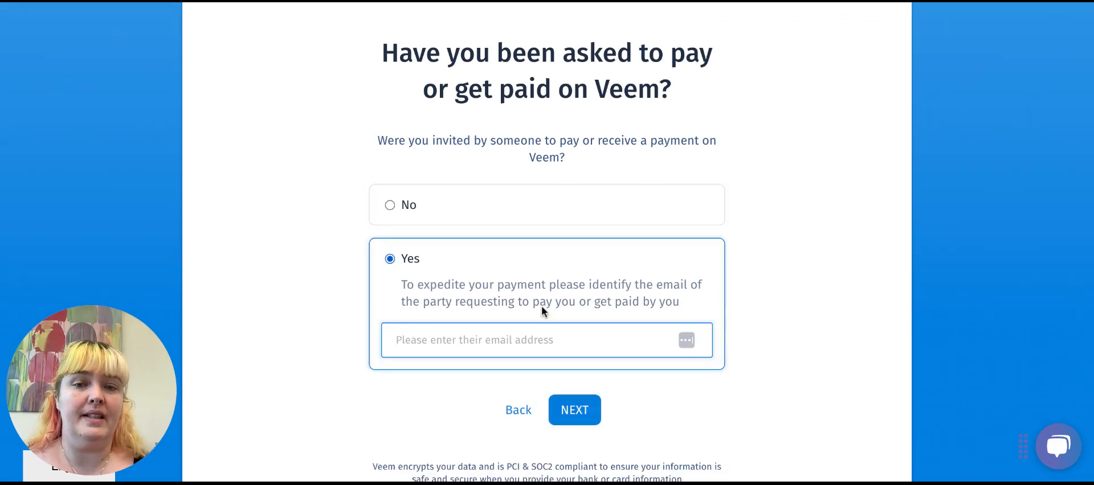
click(389, 207)
Keep the Premium 30-day free trial plan and continue past the plan comparison
click(575, 363)
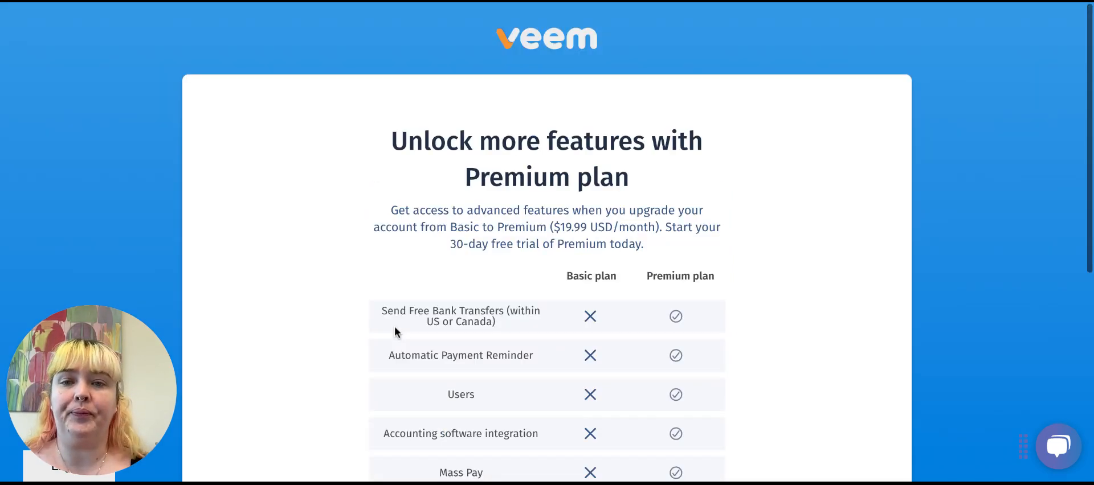
scroll(315, 364, down, 2)
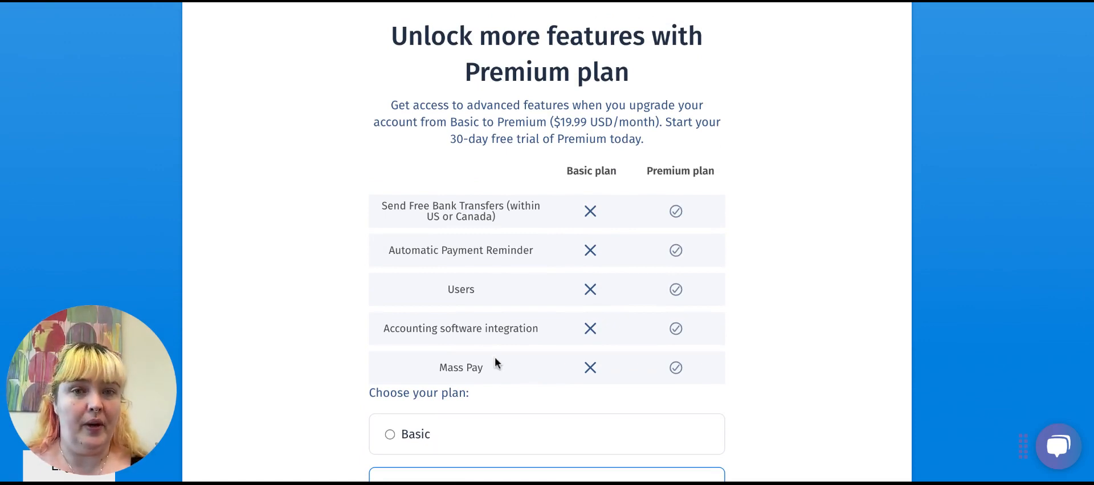
scroll(719, 250, down, 2)
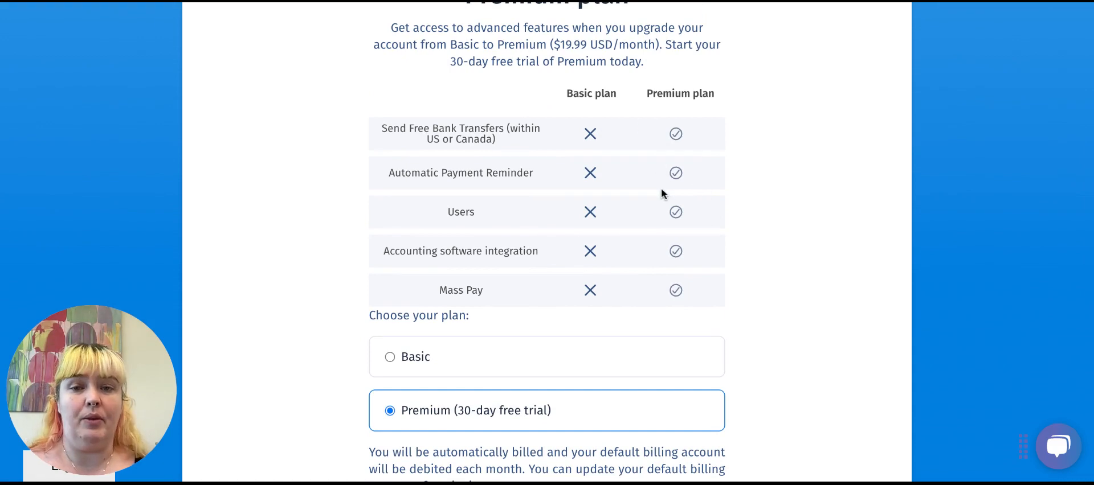
scroll(661, 188, down, 3)
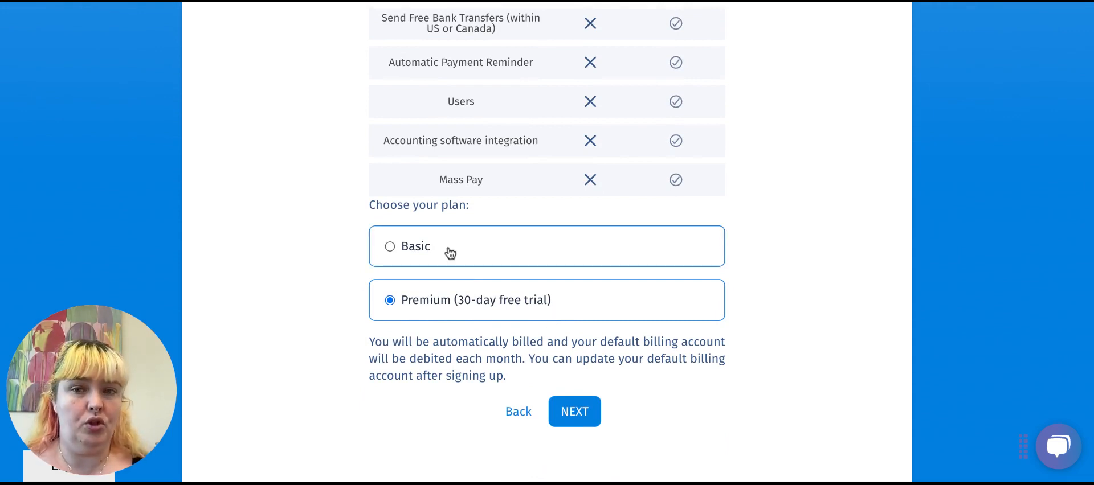
click(587, 422)
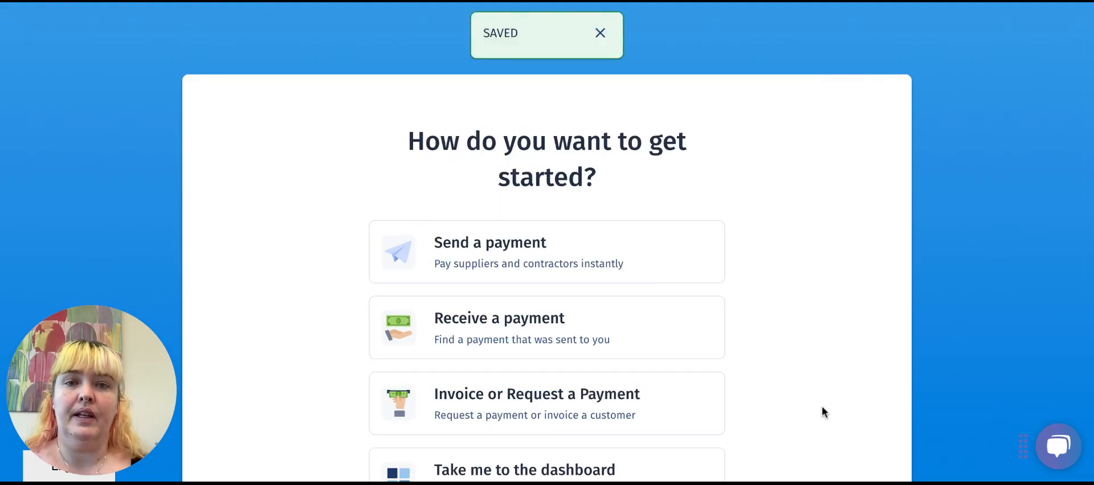
Choose 'Take me to the dashboard' on the 'How do you want to get started?' screen
scroll(822, 406, down, 2)
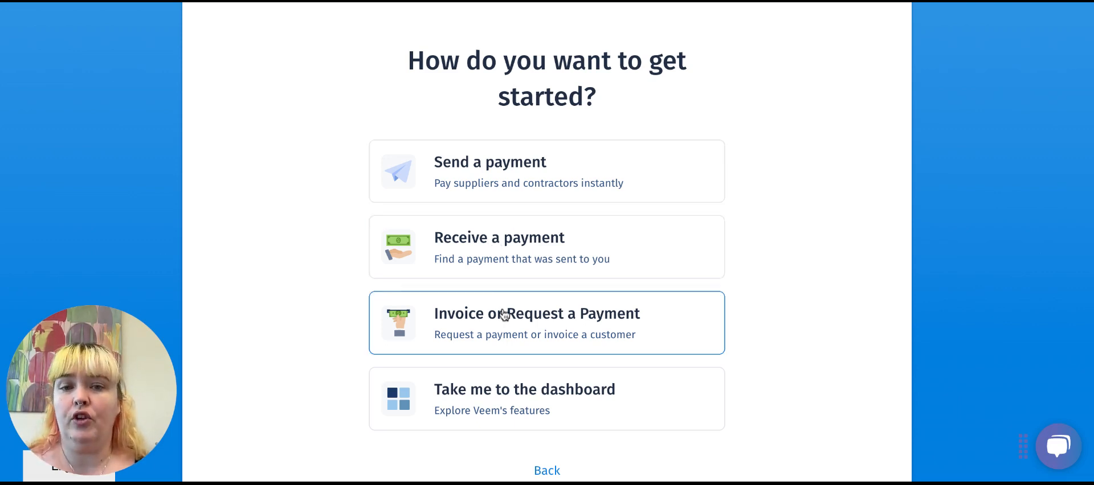
scroll(503, 314, down, 2)
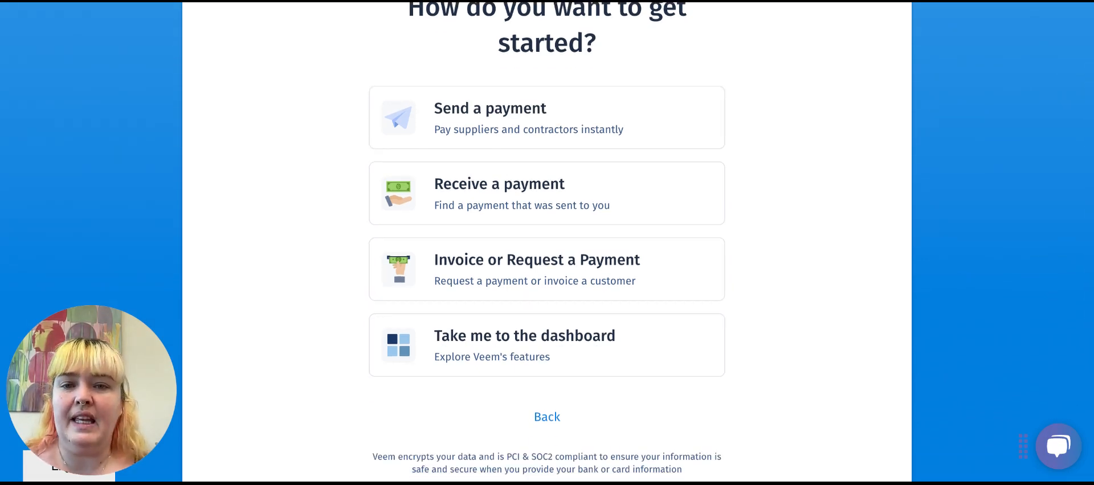
click(489, 353)
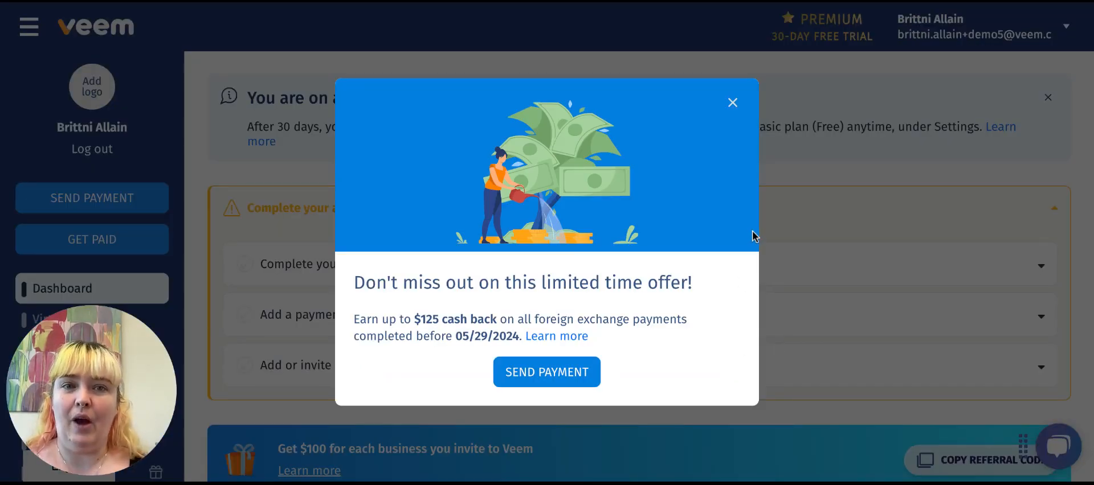
Close the $125 cash-back offer and collapse the 'Complete your account settings' checklist
click(735, 106)
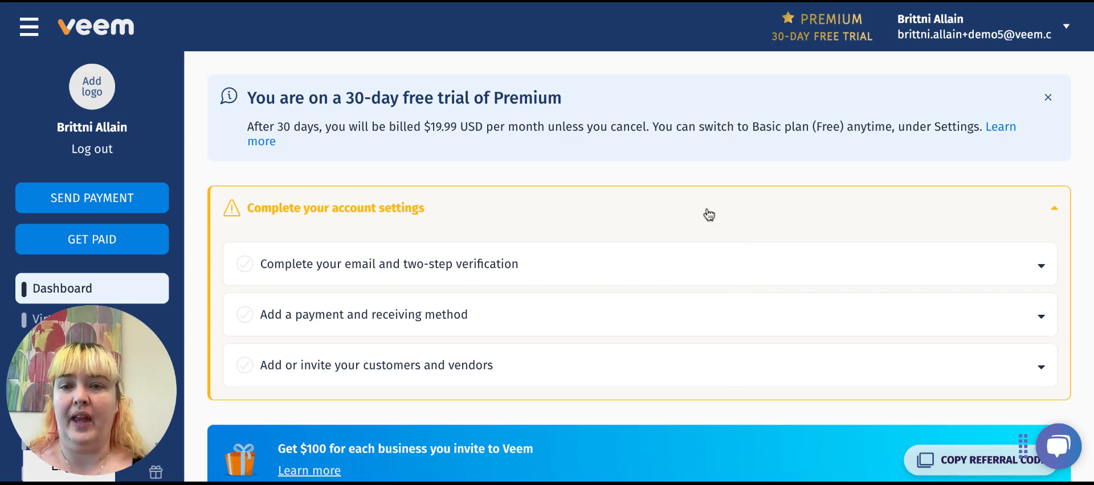
scroll(706, 215, down, 1)
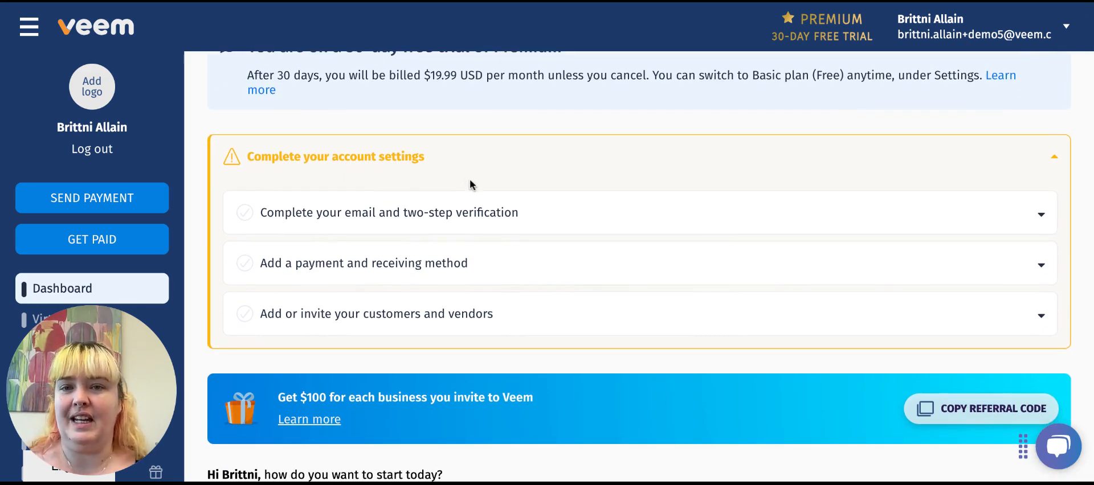
click(1058, 158)
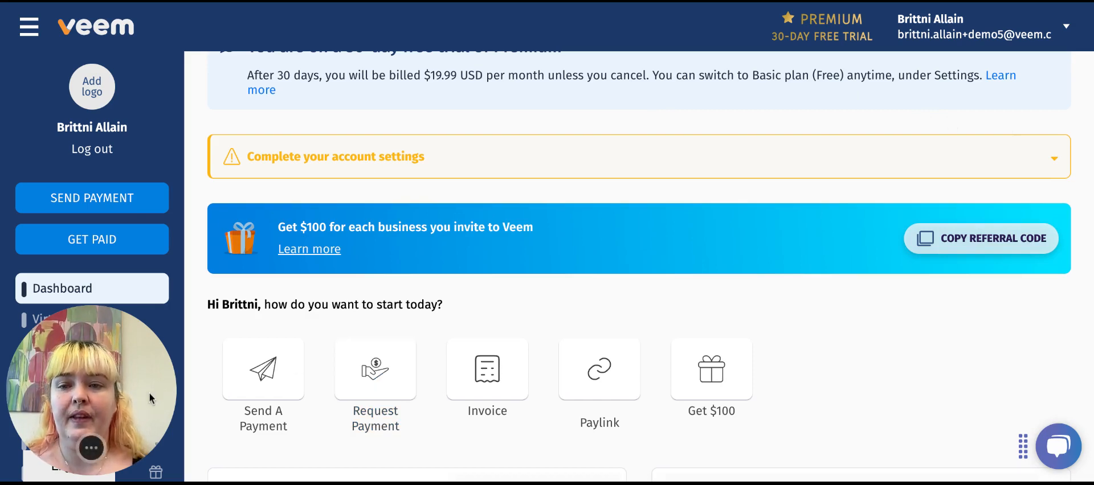
drag(149, 392, 348, 393)
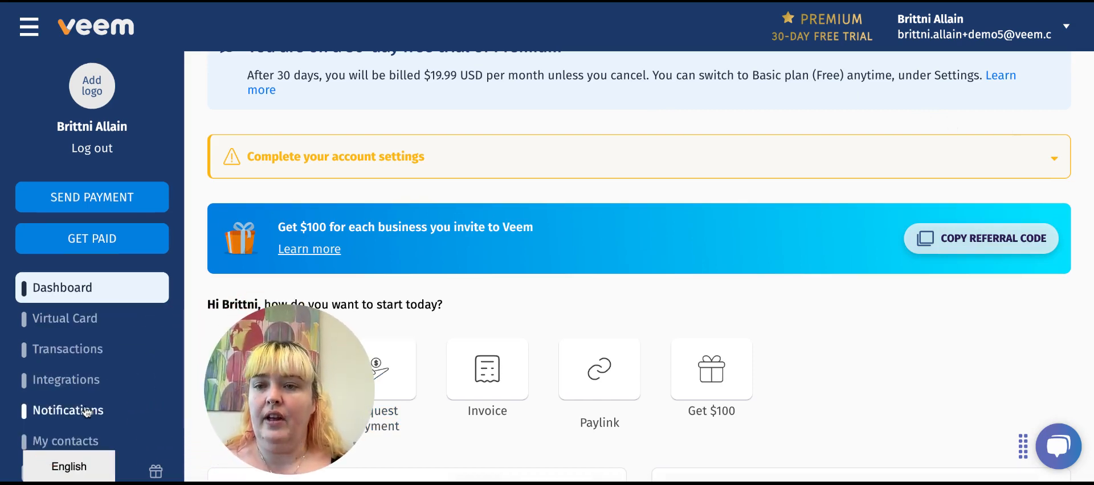
scroll(86, 409, down, 3)
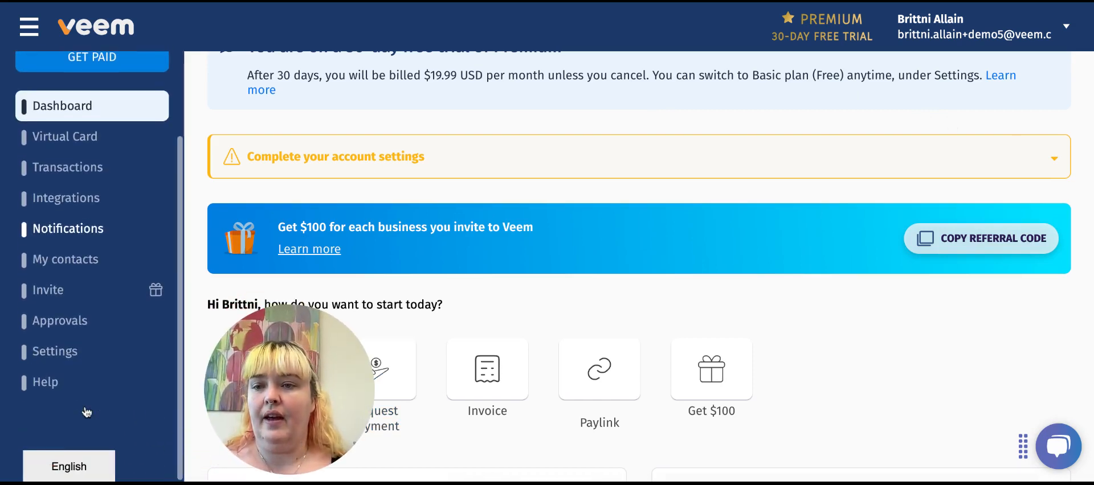
In Settings' Send payment tab, start adding a new way to pay
click(52, 356)
drag(349, 383, 146, 378)
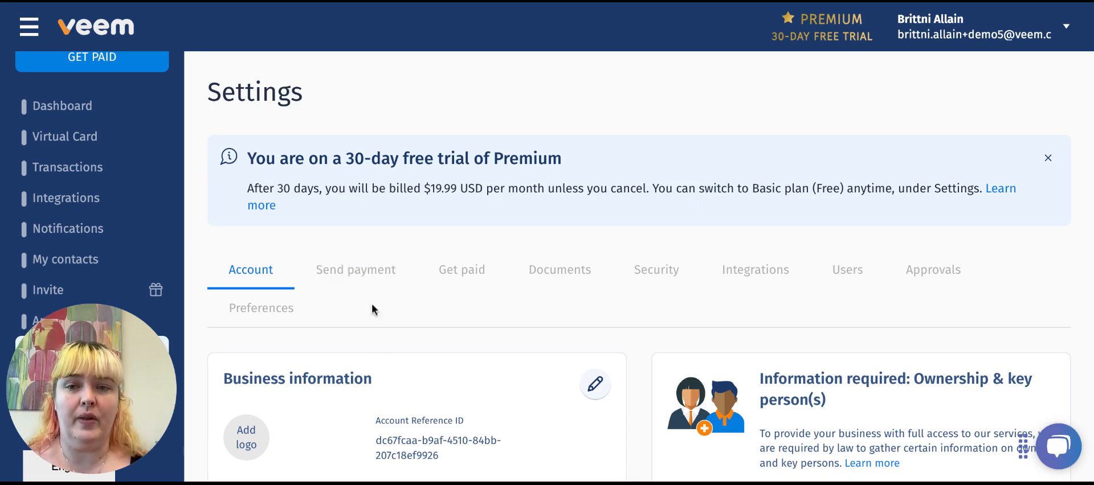
click(361, 274)
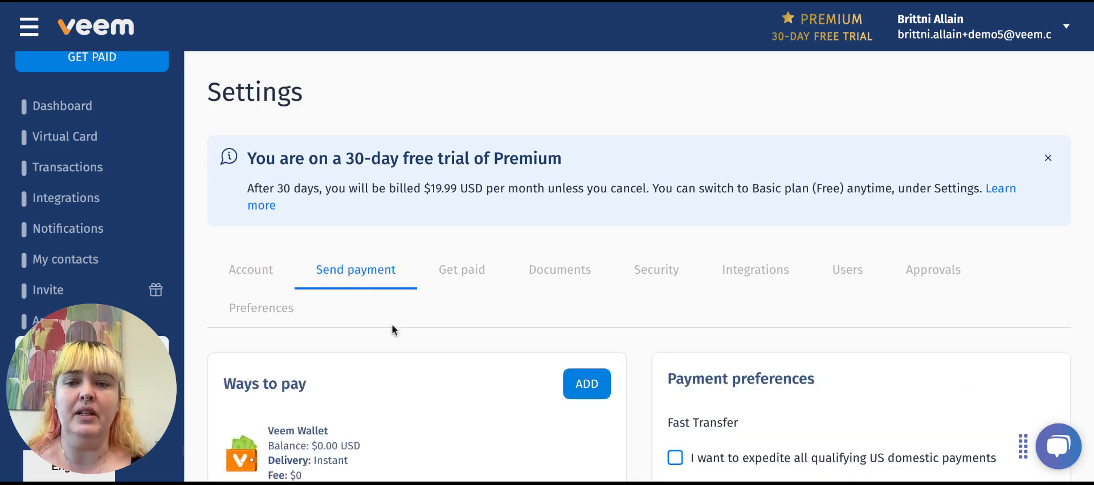
scroll(427, 393, down, 3)
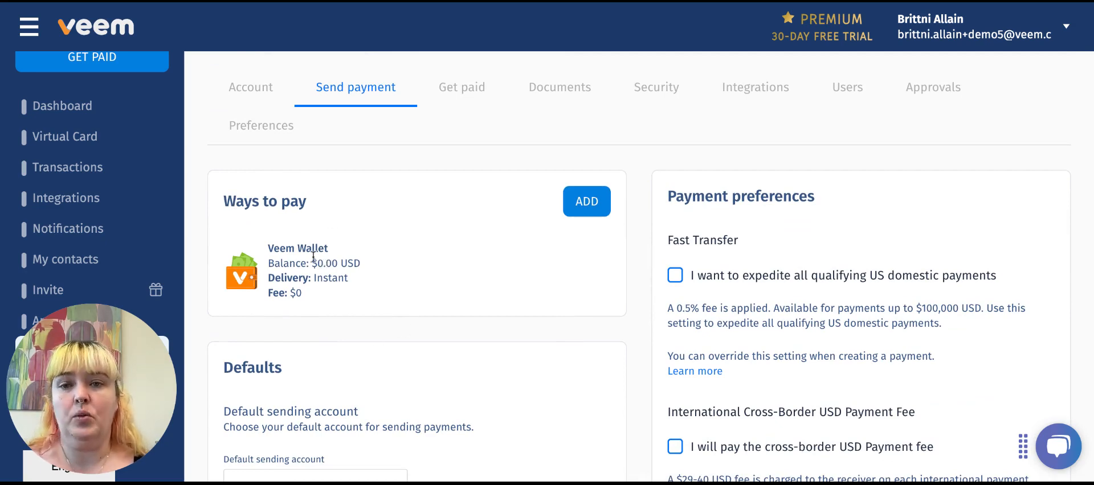
click(586, 202)
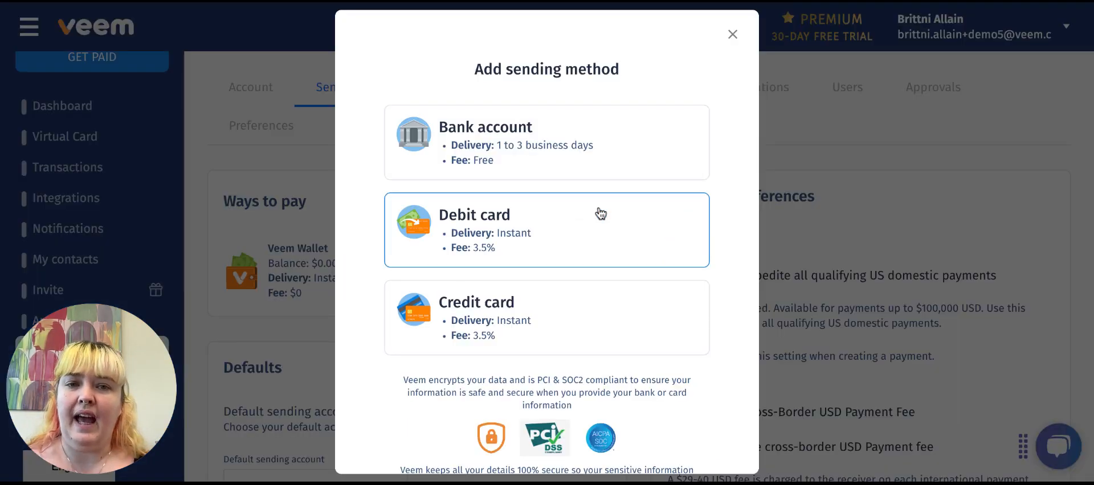
Pick Bank account and choose to enter bank information manually instead of Plaid
click(565, 142)
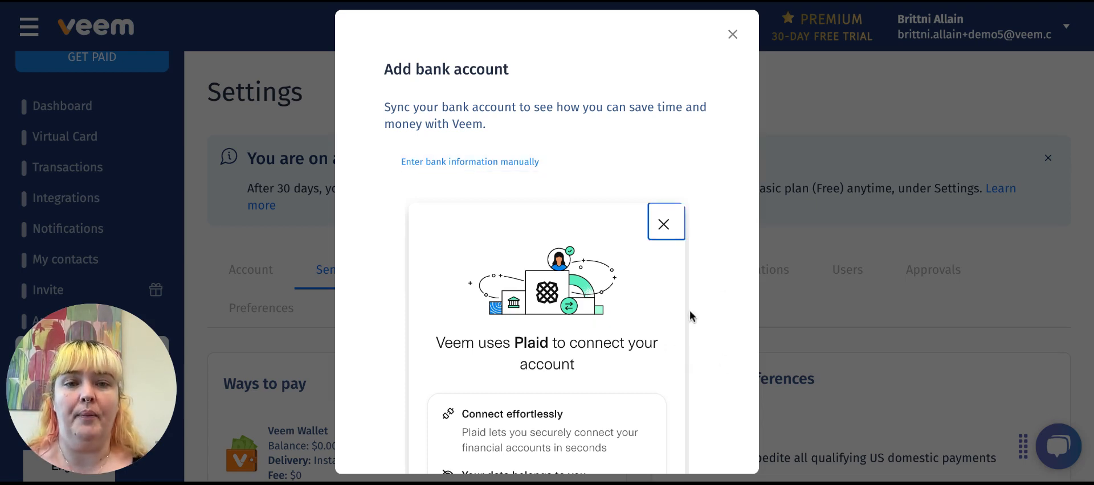
scroll(706, 311, down, 3)
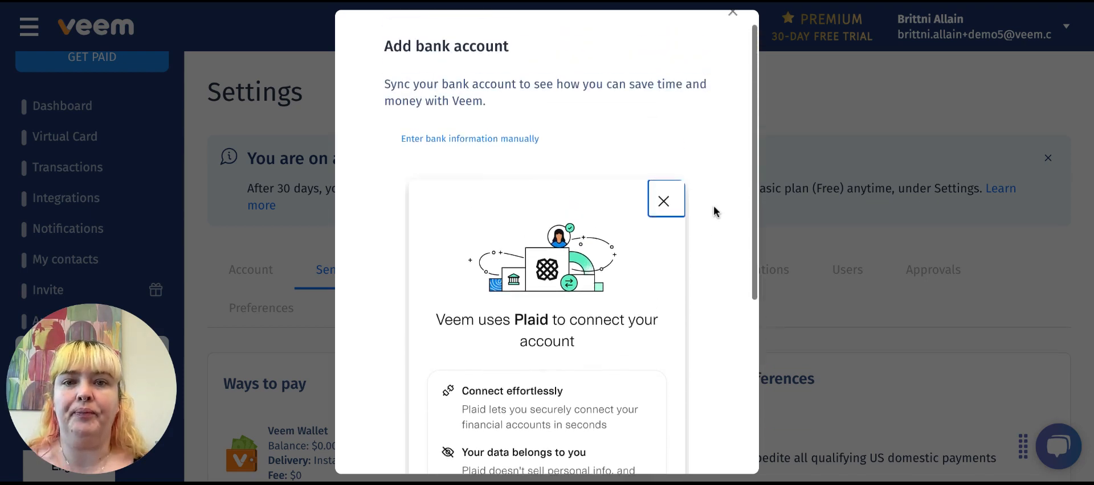
click(457, 159)
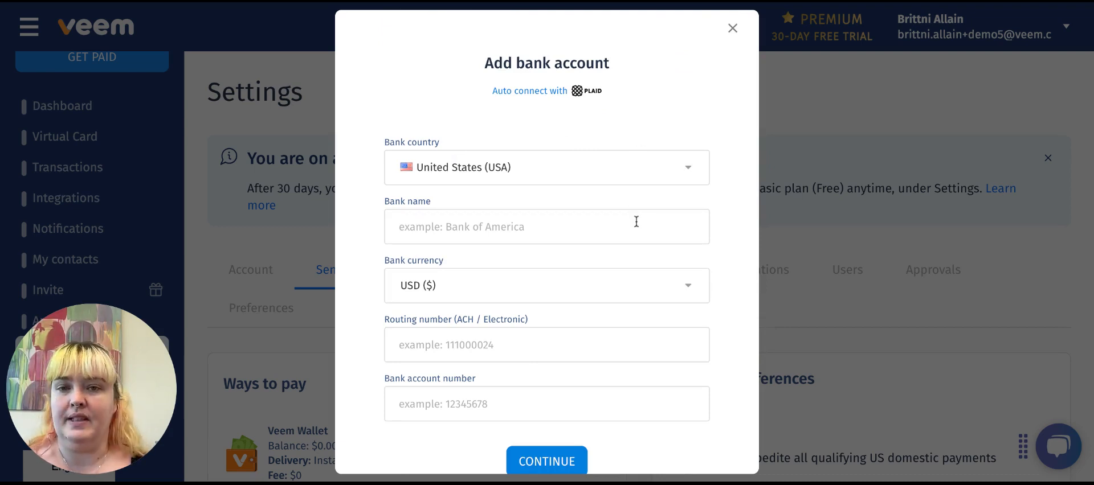
Enter Wells Fargo as the bank name and 12345678 as the account number
scroll(637, 222, down, 1)
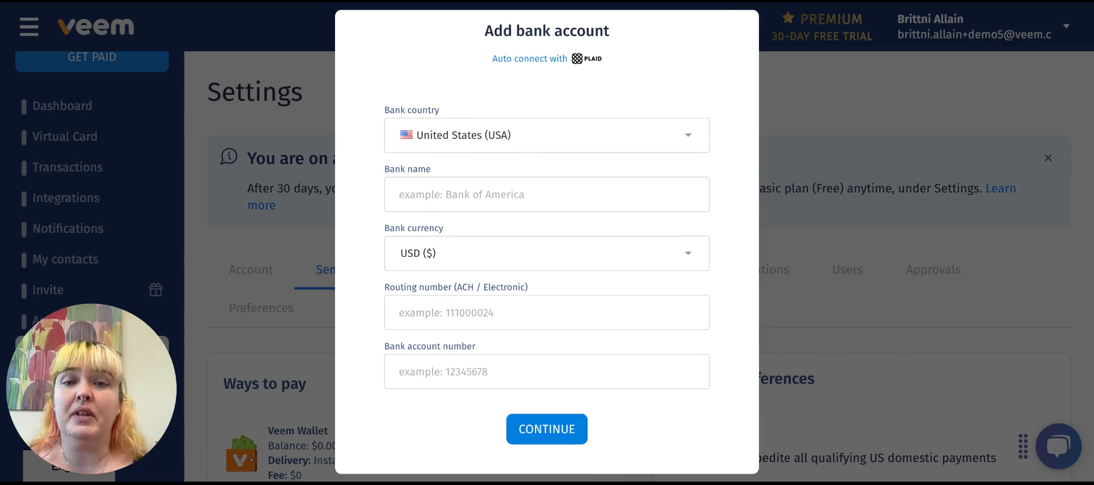
click(448, 198)
click(460, 224)
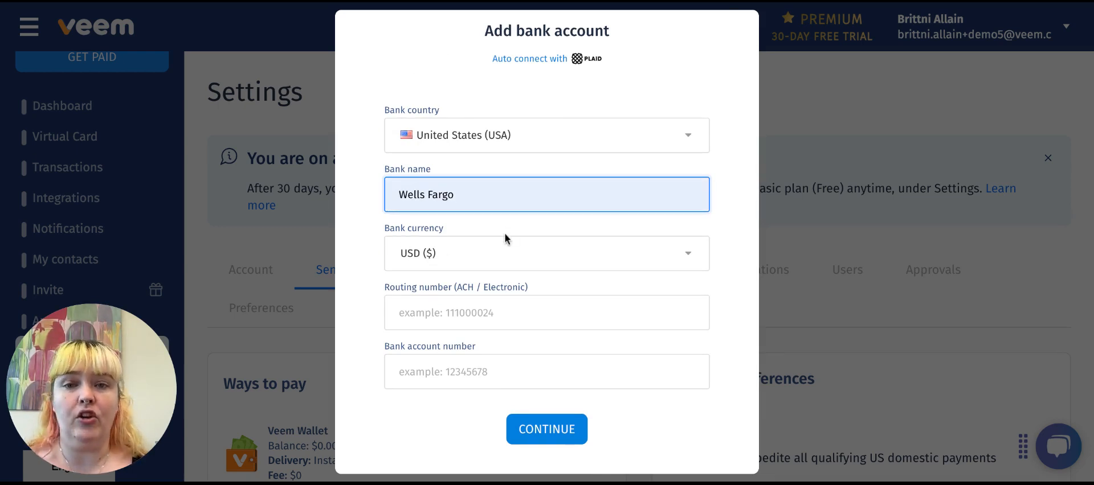
scroll(515, 260, down, 2)
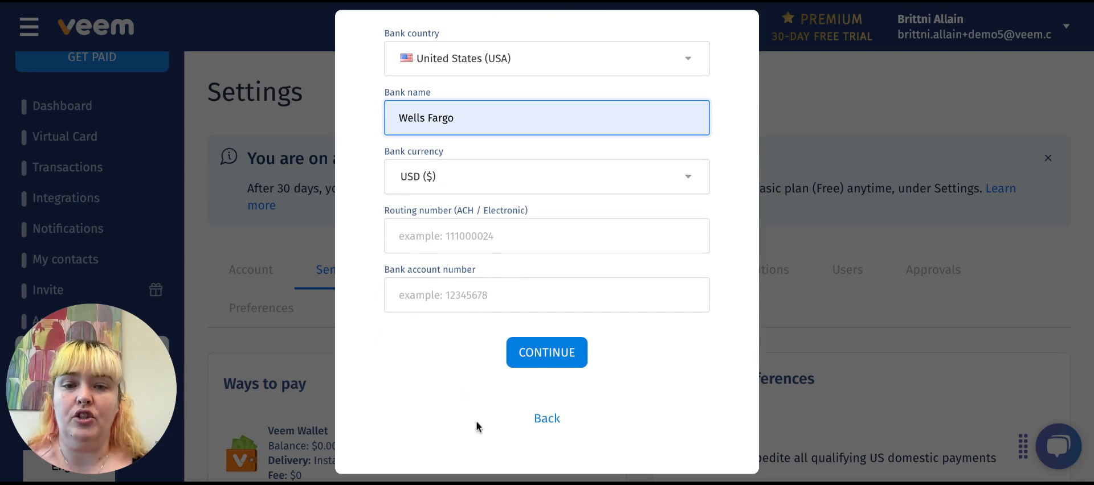
click(411, 296)
text(12345678)
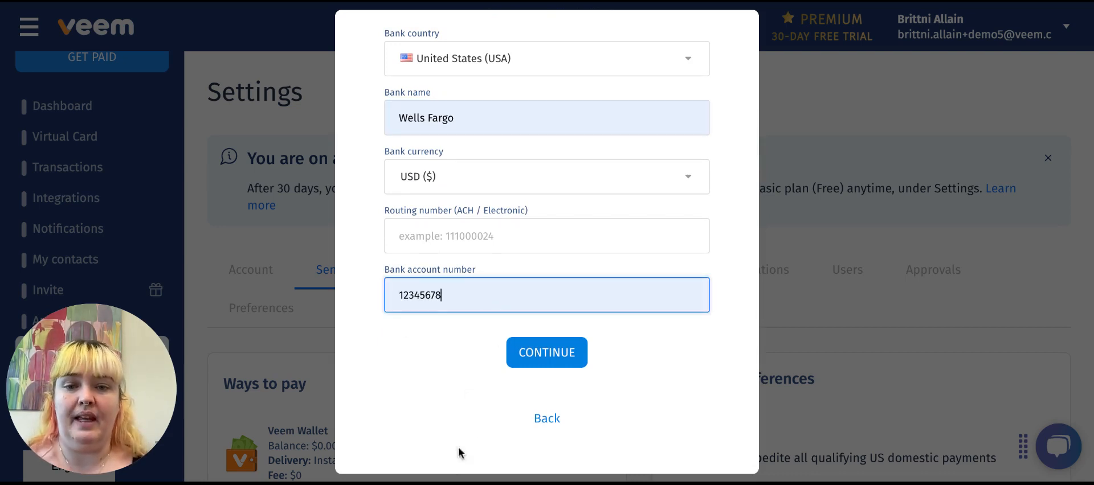
click(441, 482)
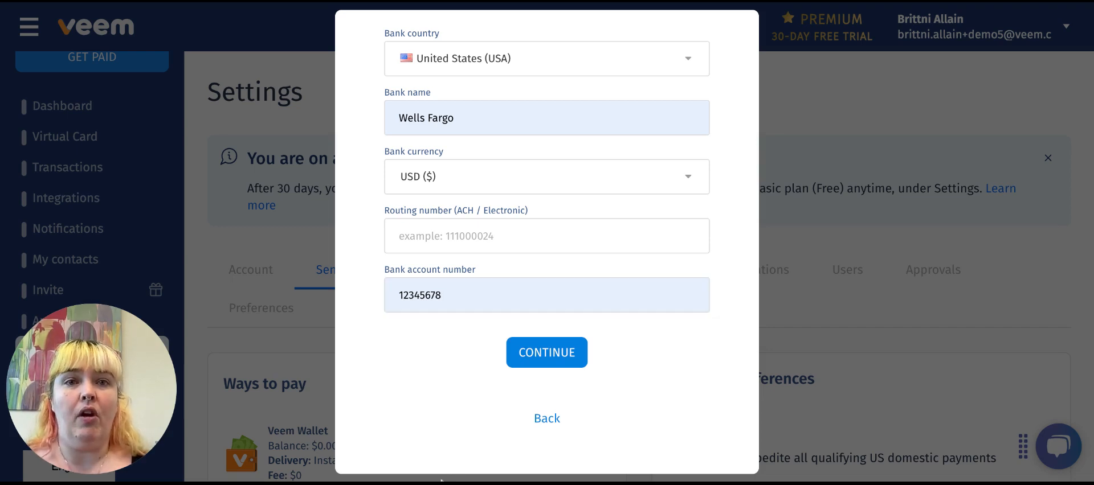
Paste in the routing number and submit the bank account details
click(556, 280)
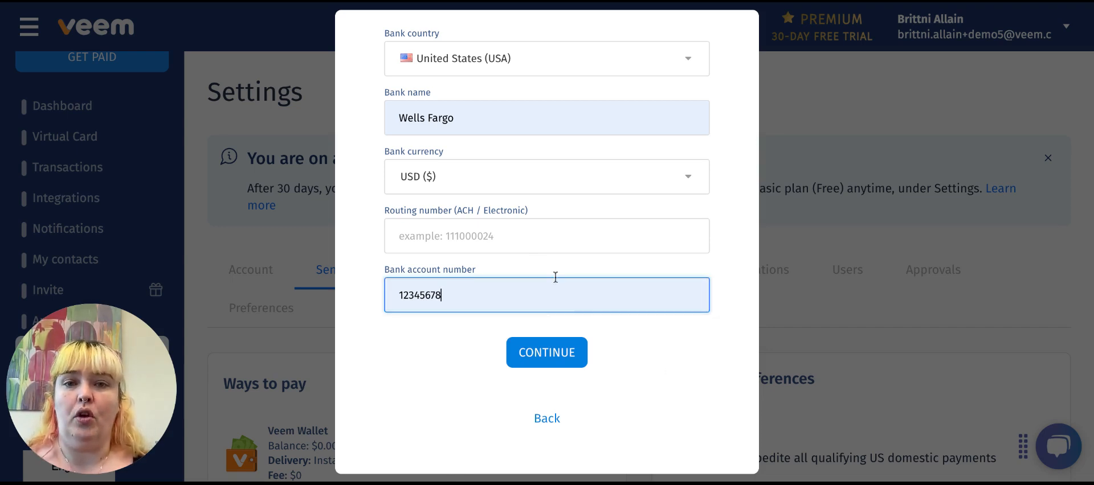
click(494, 242)
text(011401533)
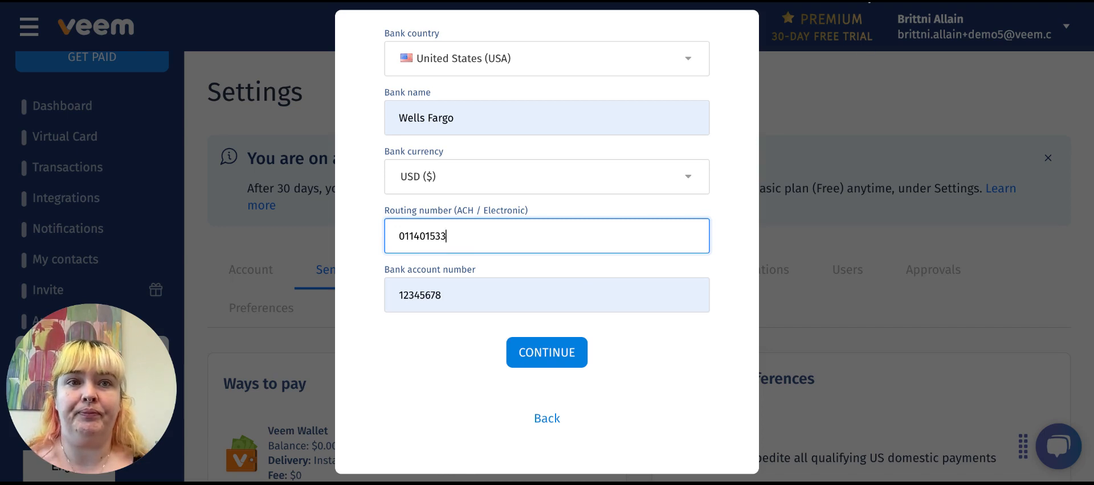
click(554, 365)
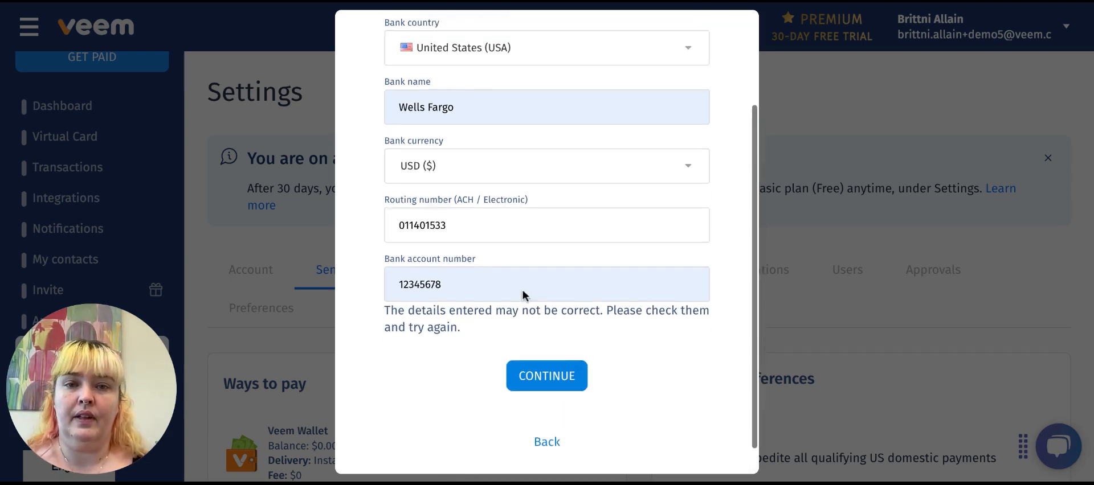
click(539, 365)
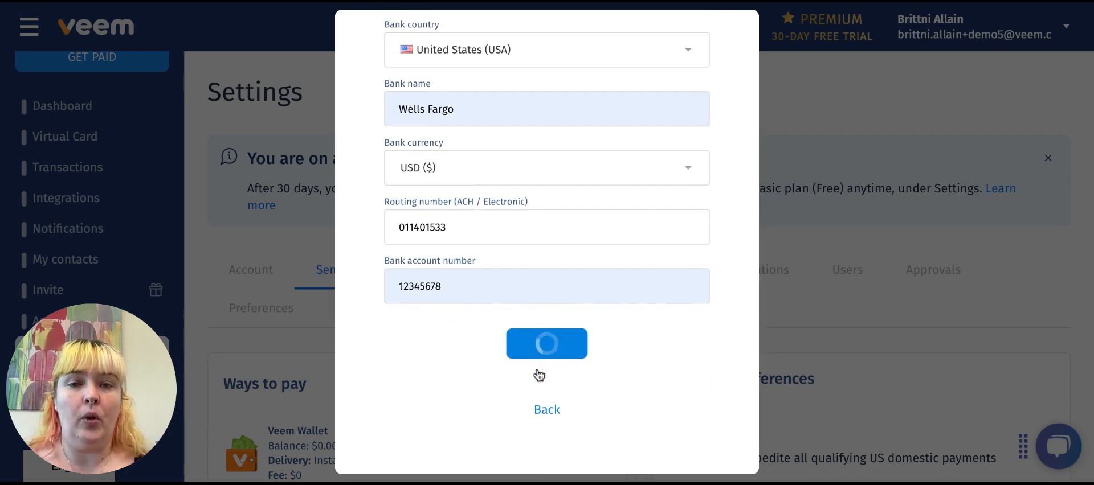
scroll(366, 369, down, 3)
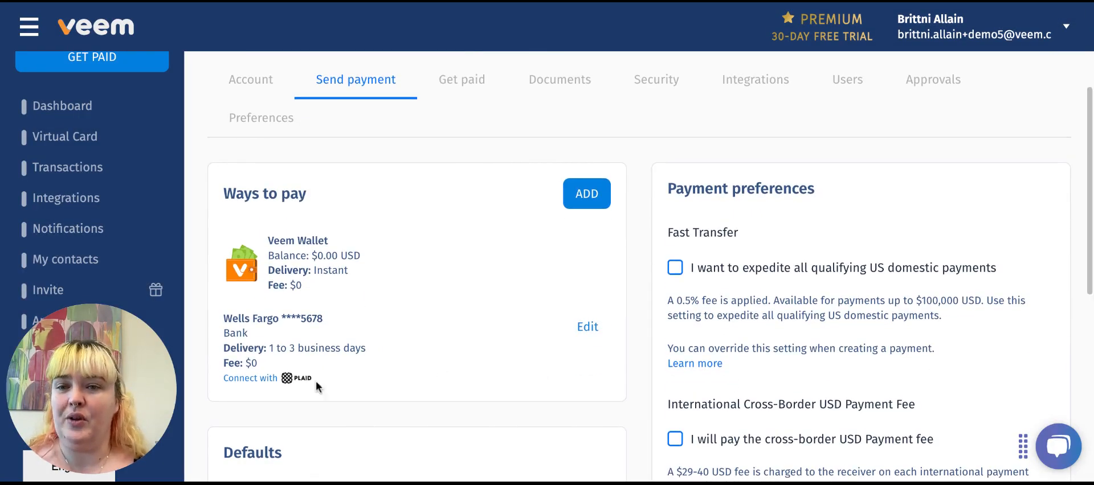
Reopen Add sending method under Ways to pay and close it without adding a card
click(587, 194)
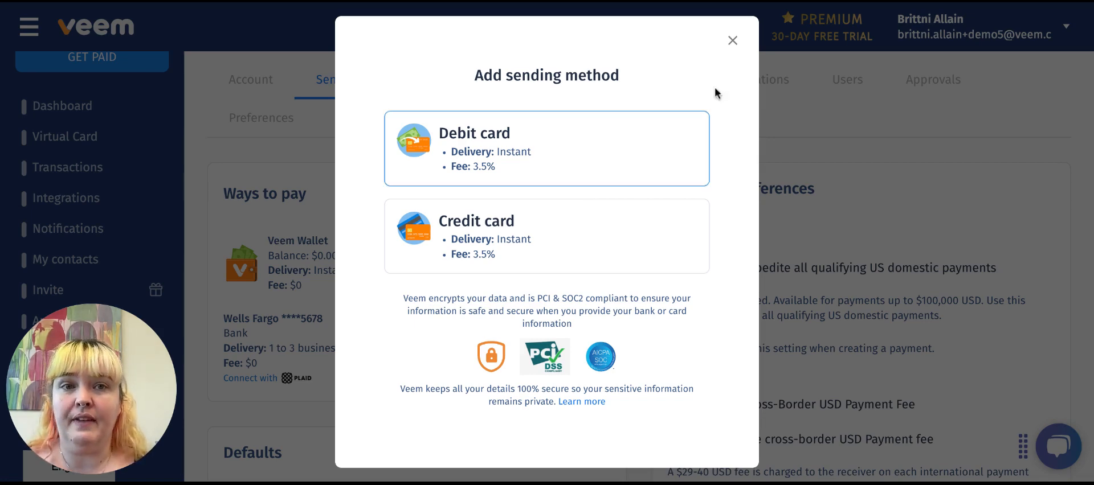
click(733, 41)
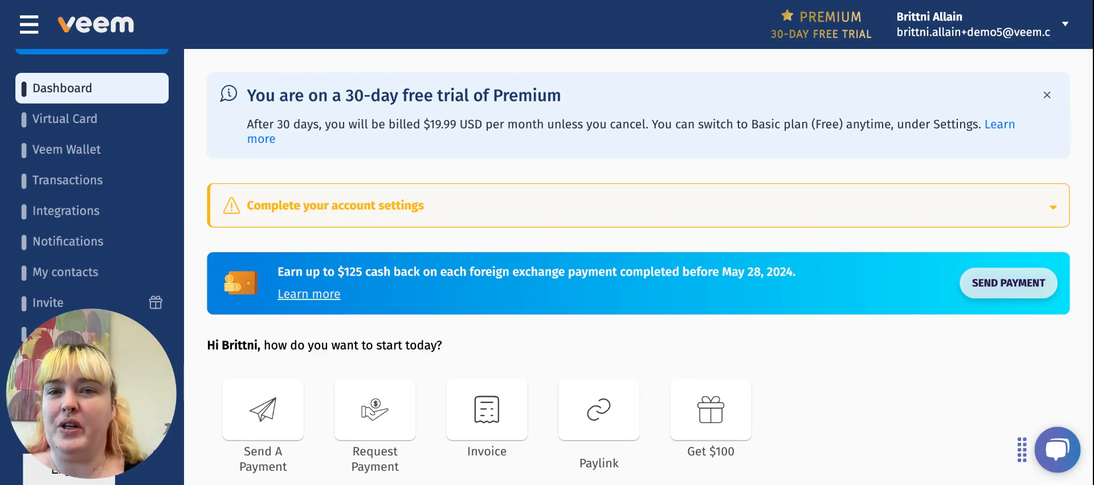
In Settings, review the user permissions on the Users tab
mouse_move(164, 412)
mouse_down()
mouse_move(333, 411)
mouse_move(162, 401)
mouse_up()
click(71, 396)
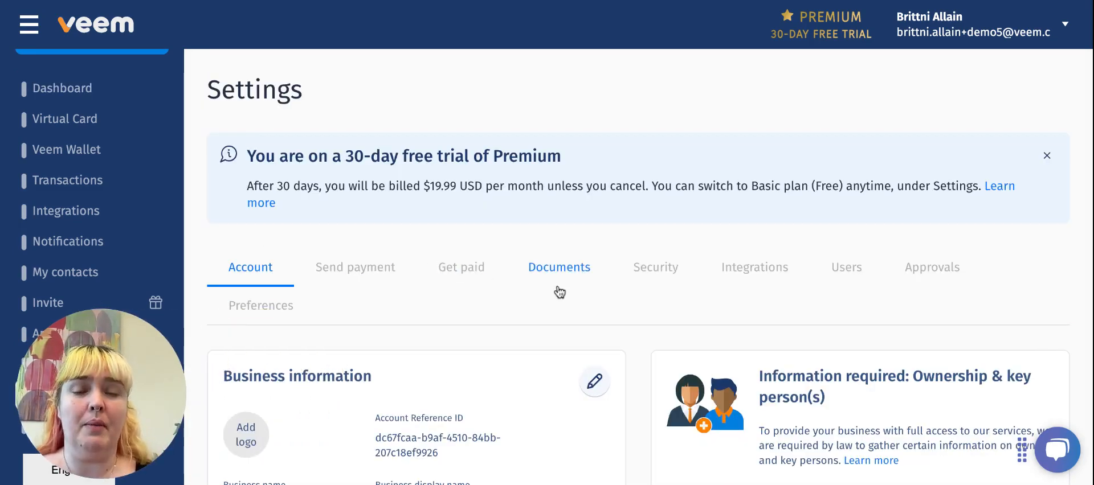
scroll(558, 293, down, 2)
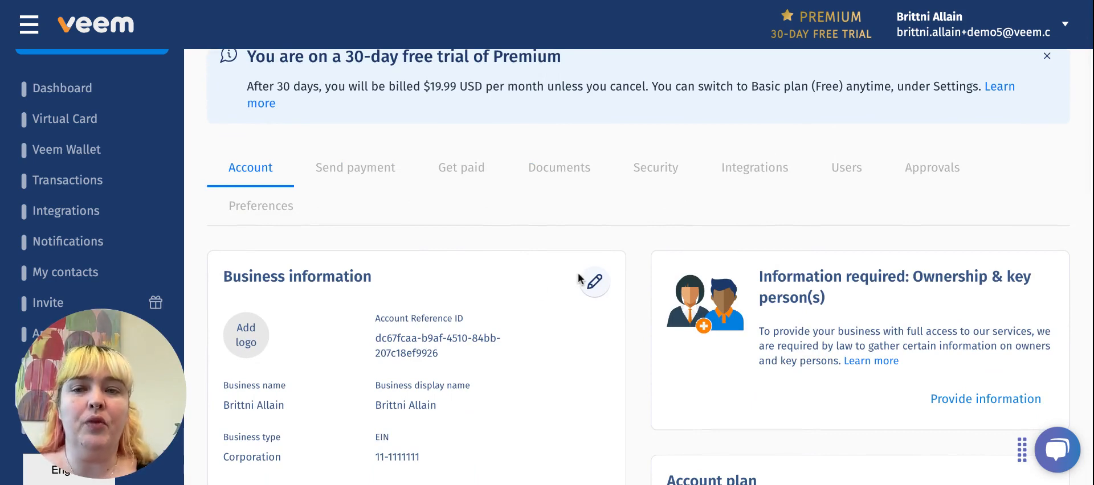
click(848, 172)
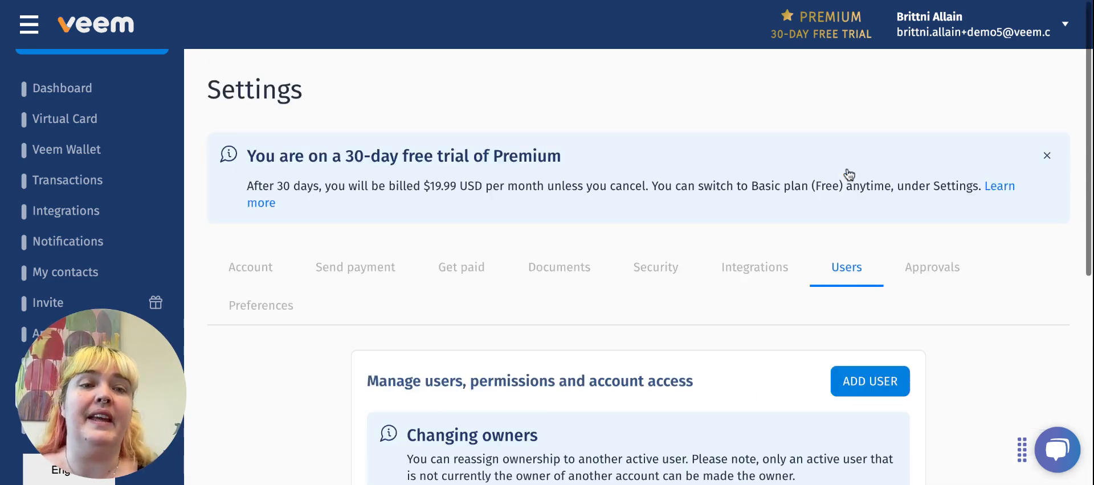
scroll(604, 330, down, 4)
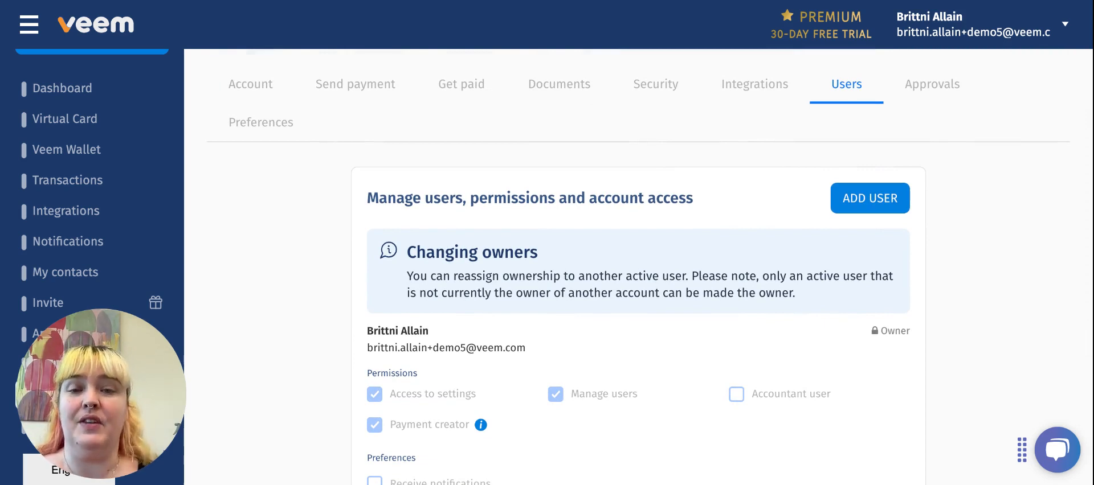
scroll(638, 285, down, 2)
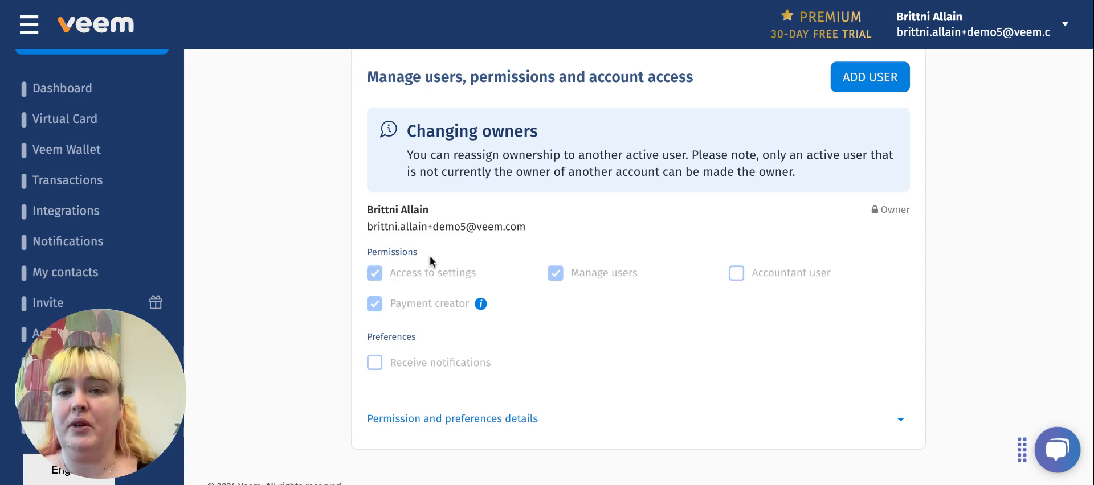
scroll(634, 151, up, 4)
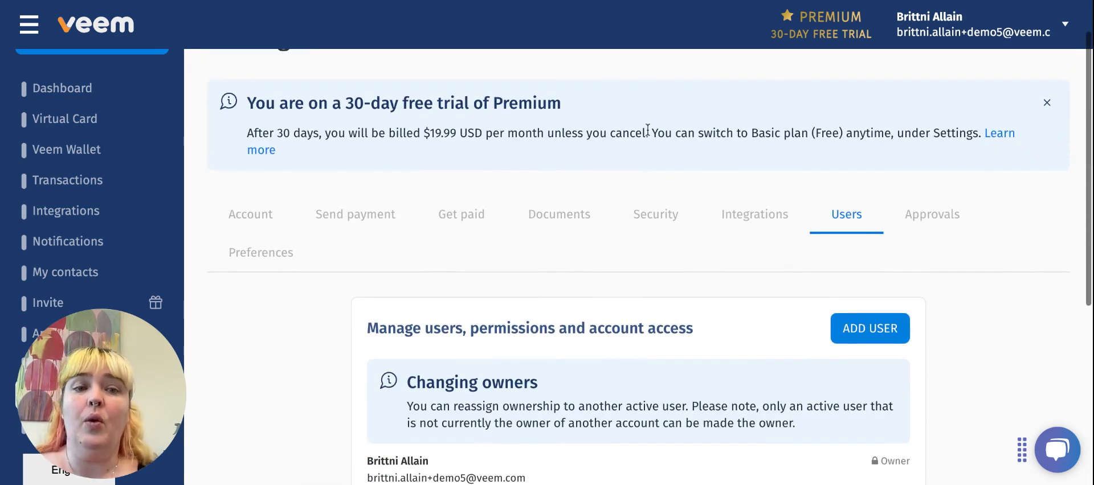
Review the Approvals tab down to the Tier 1 limit-based approval ($0.01 to Unlimited)
click(944, 216)
scroll(687, 383, down, 3)
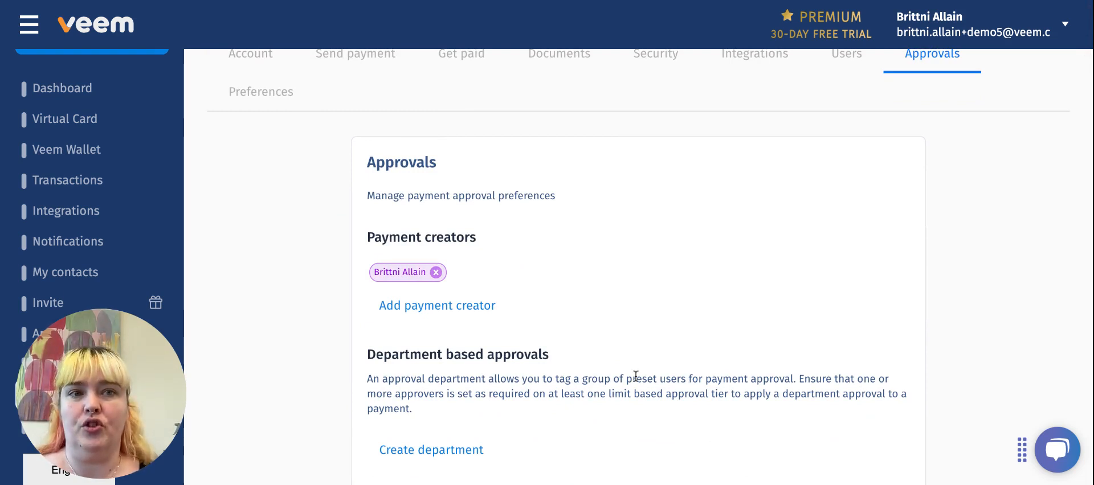
scroll(636, 376, down, 3)
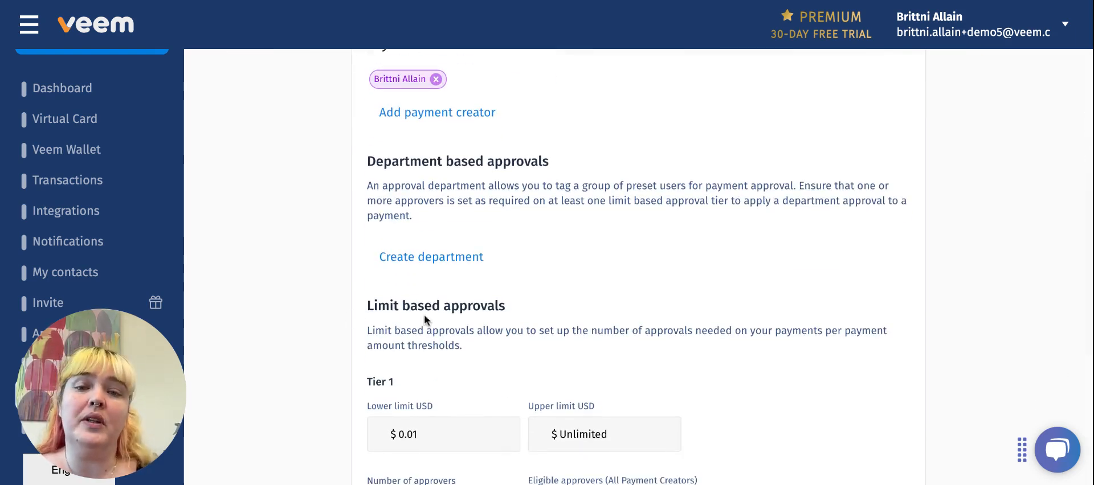
scroll(476, 326, down, 2)
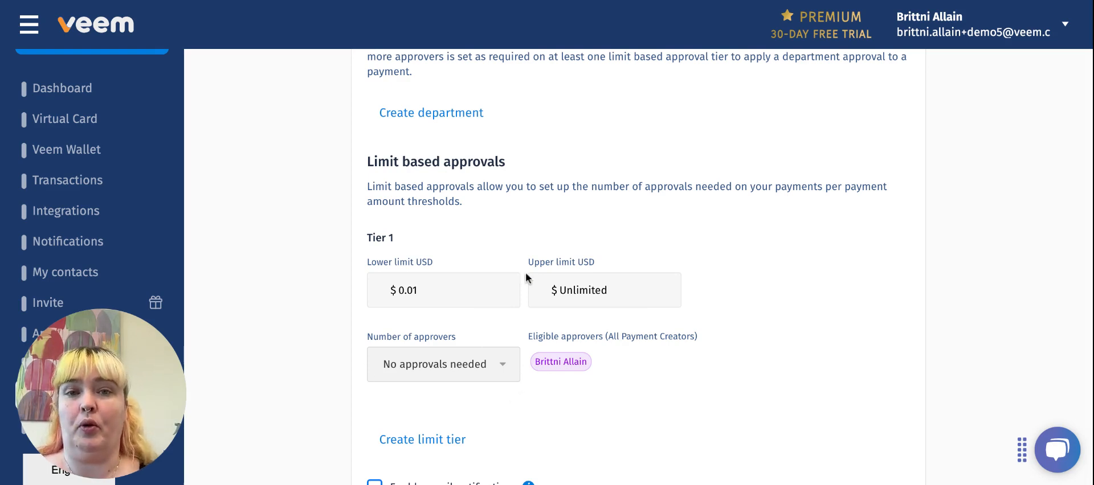
scroll(525, 272, up, 10)
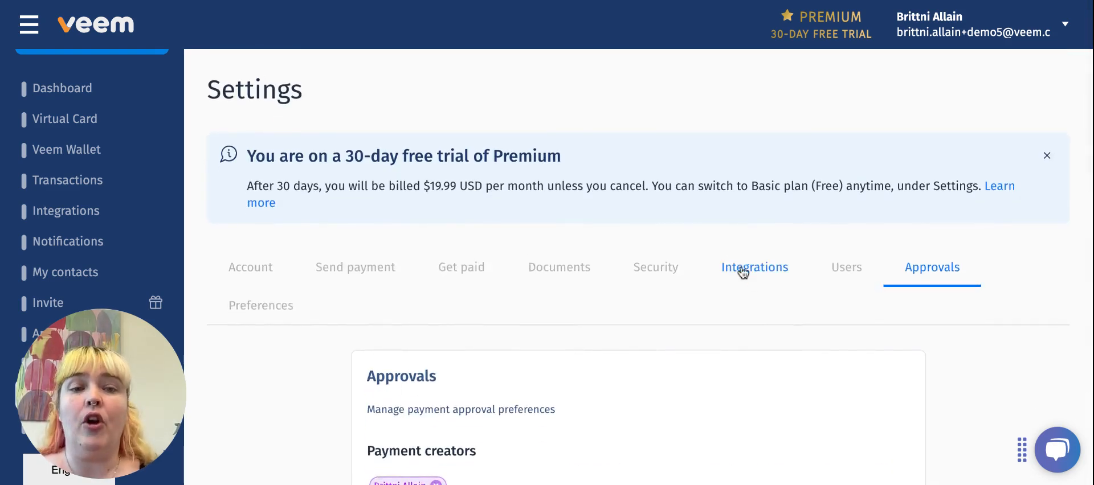
Browse the Integrations tab's QuickBooks, Xero, Veem API, NetSuite and Zapier cards
click(743, 272)
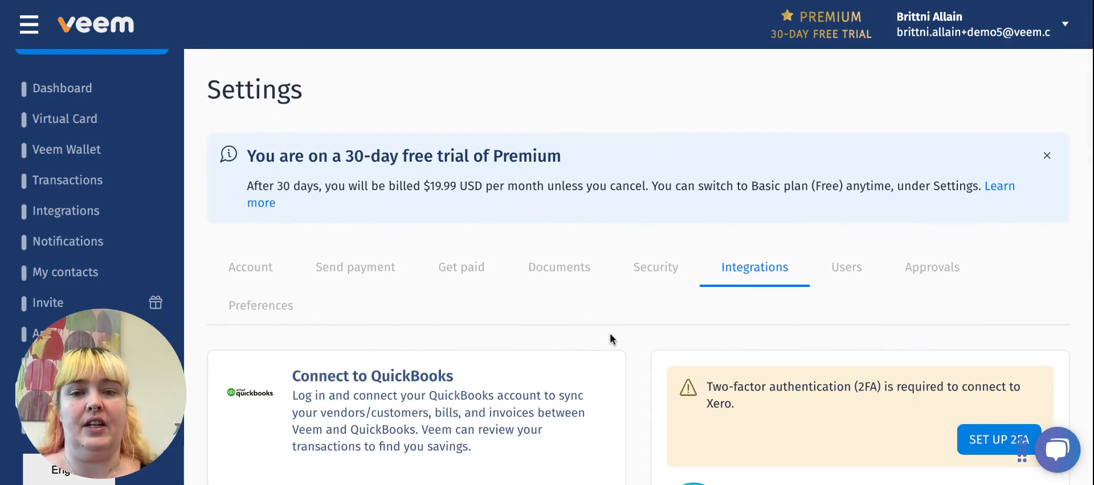
scroll(609, 335, down, 4)
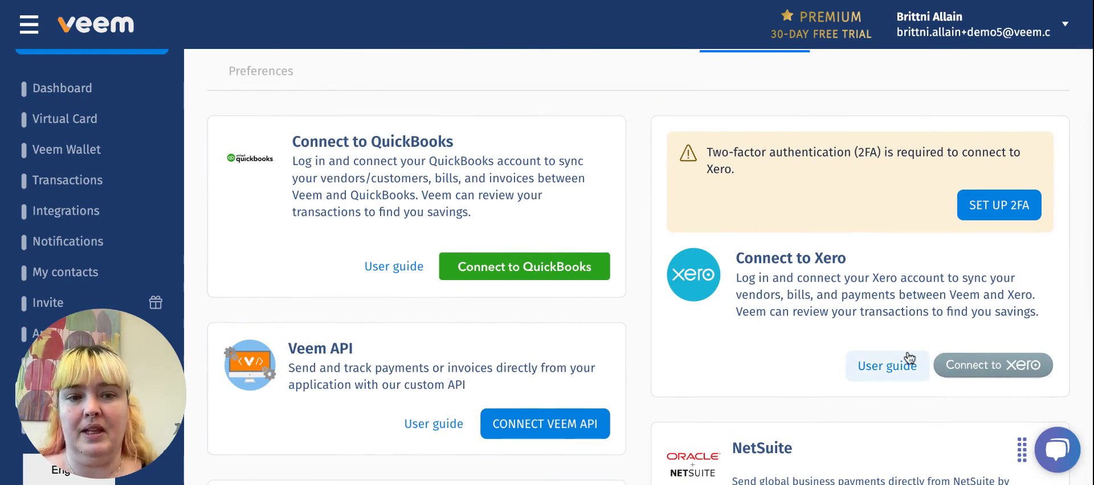
scroll(909, 358, down, 2)
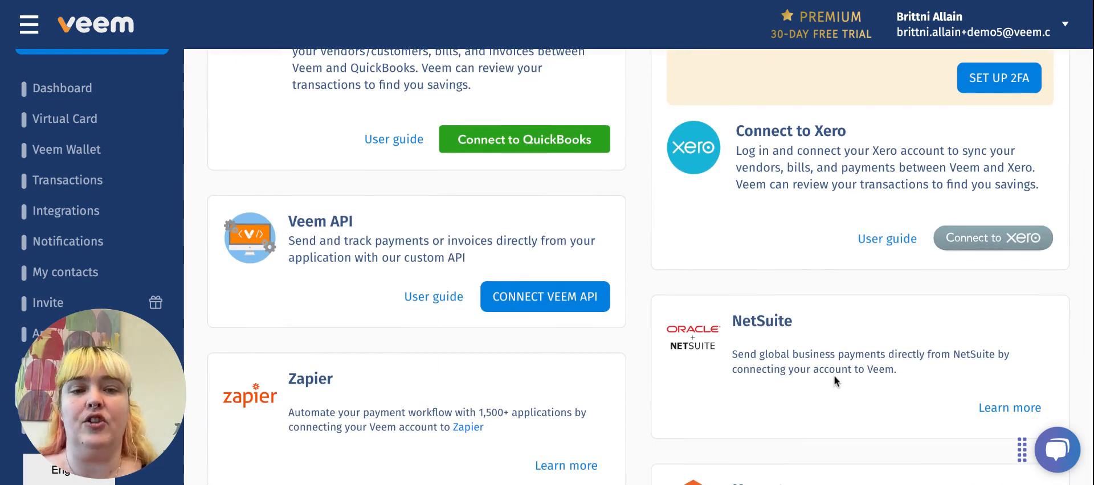
scroll(680, 306, up, 3)
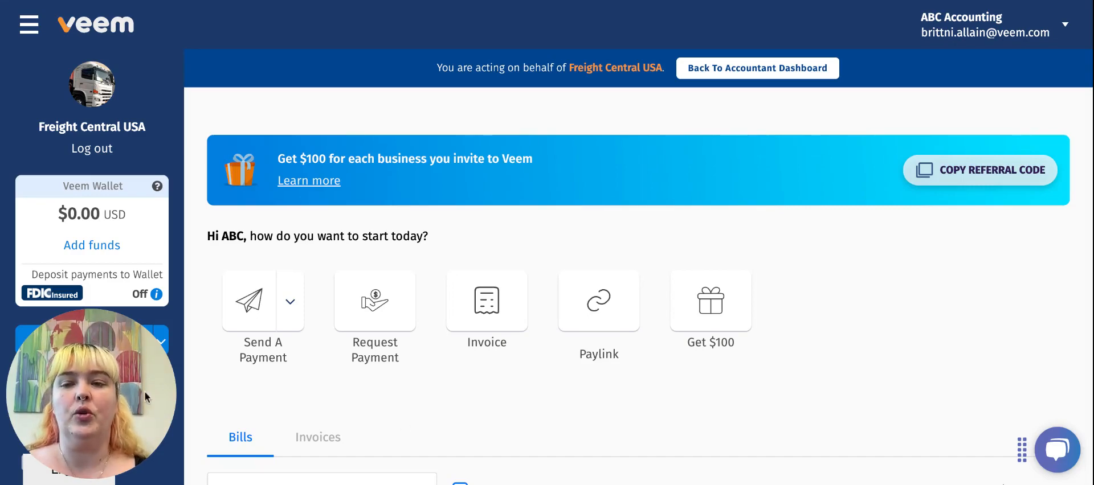
Act on behalf of Freight Central USA to bring up its dashboard and bills
drag(125, 402, 278, 402)
scroll(102, 393, down, 5)
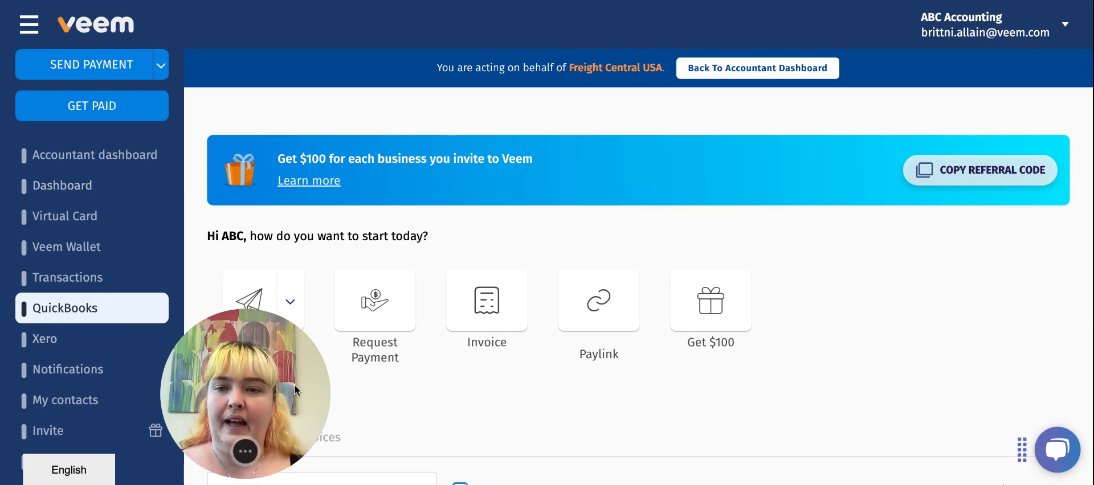
drag(294, 385, 140, 390)
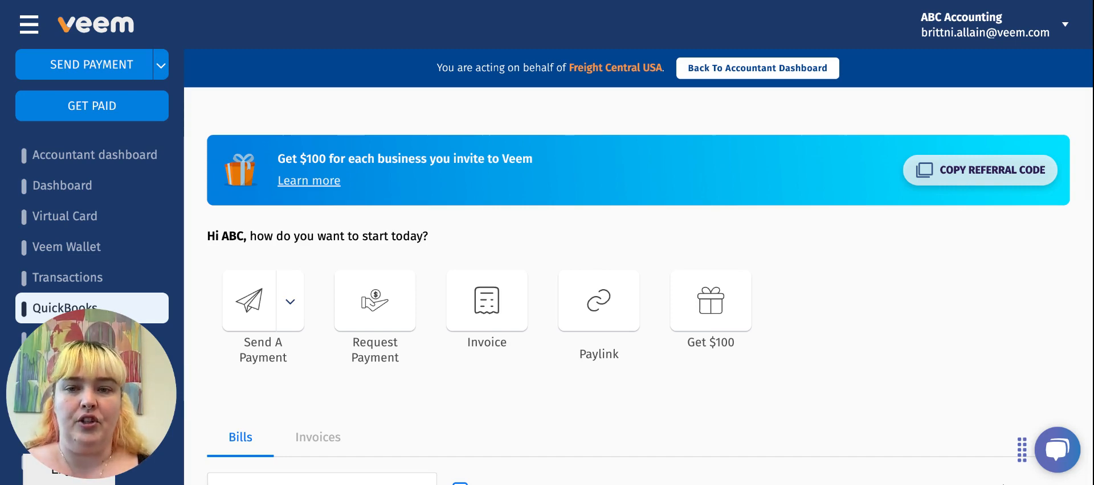
scroll(638, 285, down, 4)
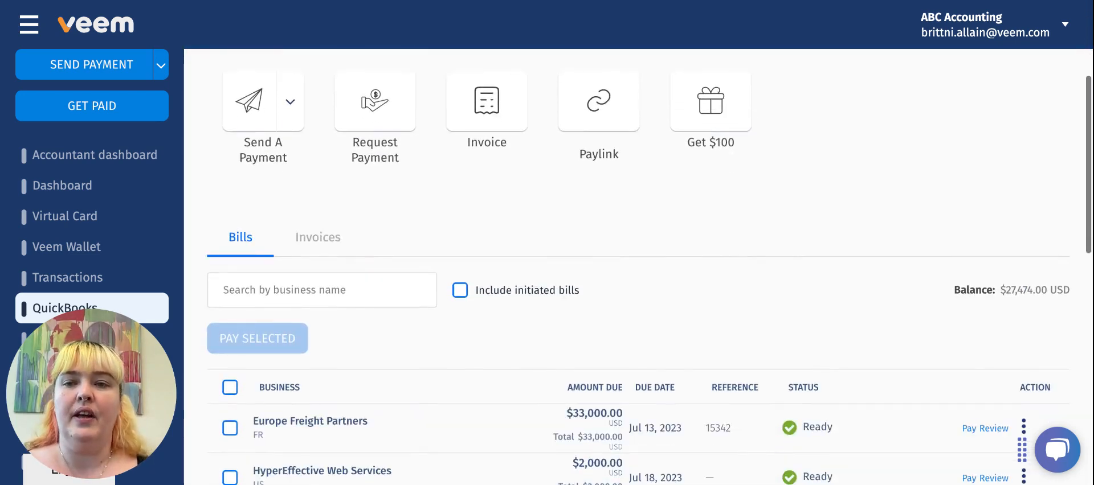
scroll(240, 108, down, 3)
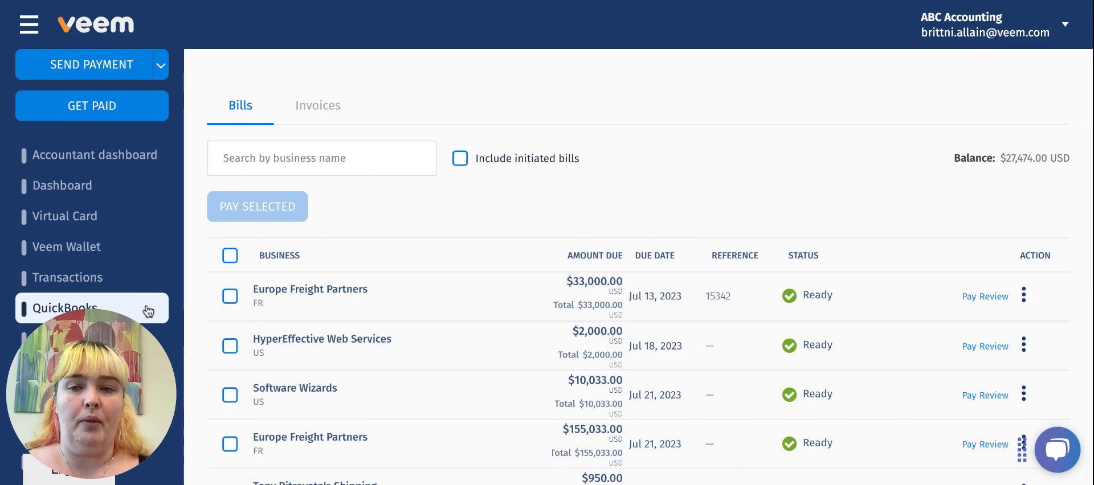
scroll(484, 352, down, 1)
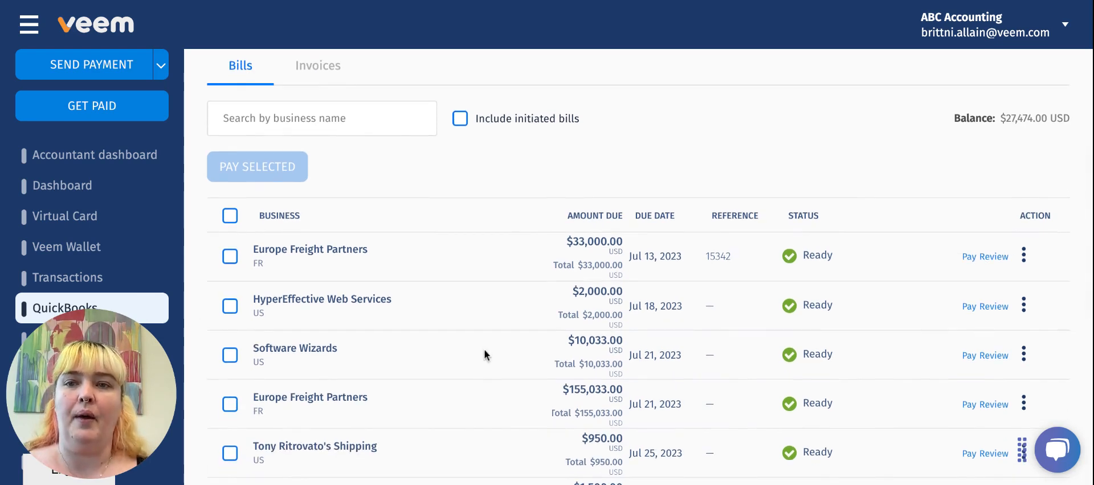
scroll(637, 271, down, 3)
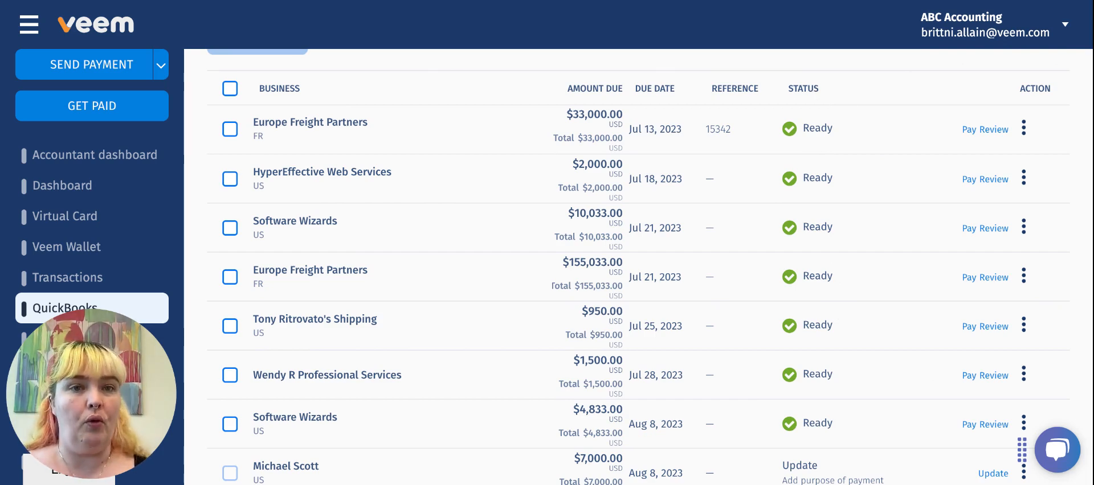
scroll(806, 333, down, 3)
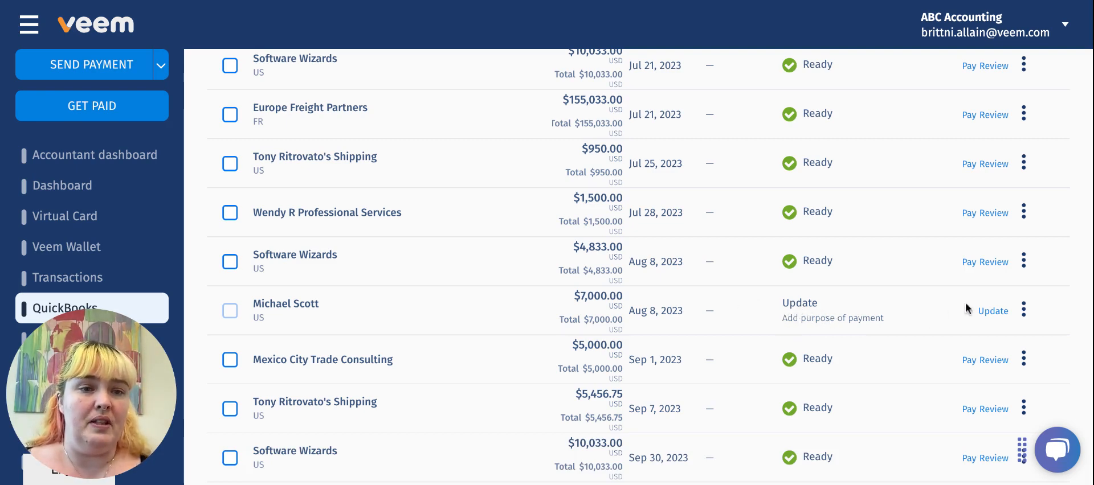
Open the $7,000 bill's Review and pay form and add a + Split partial-payment row
click(993, 311)
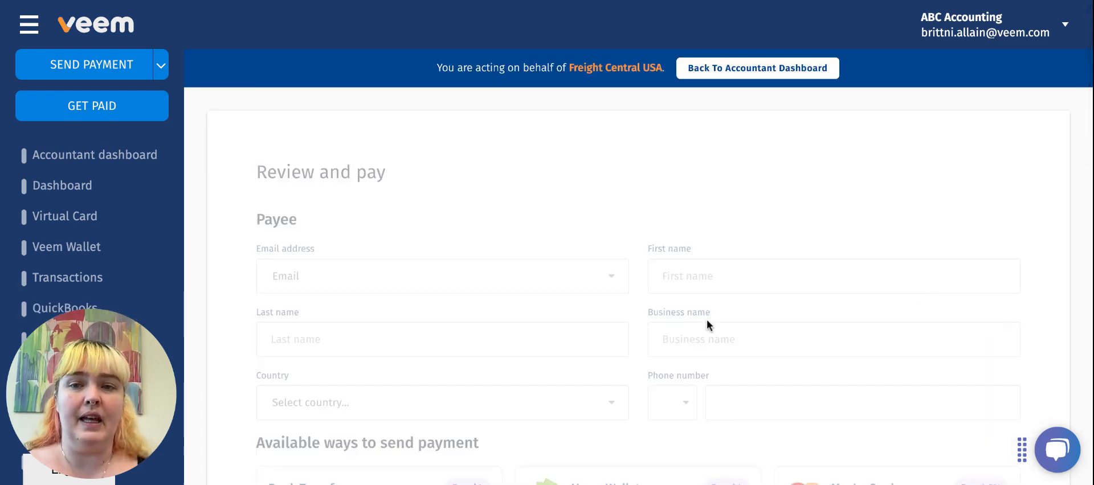
scroll(707, 319, down, 3)
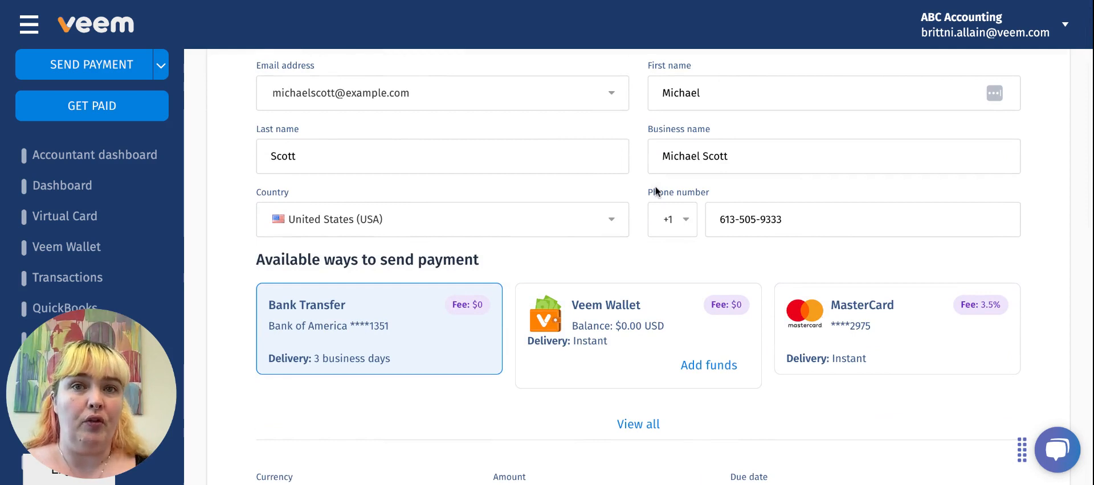
scroll(655, 191, down, 2)
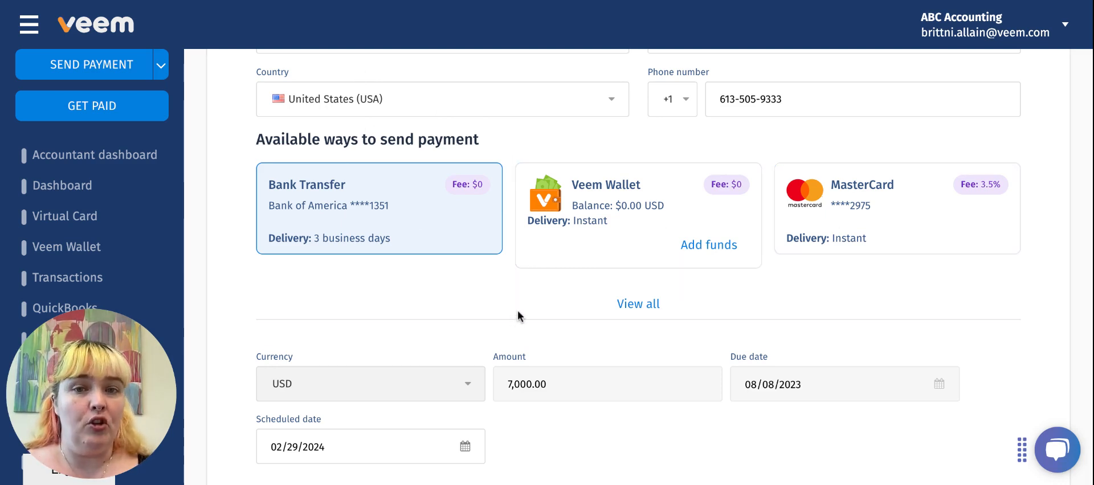
scroll(270, 274, down, 3)
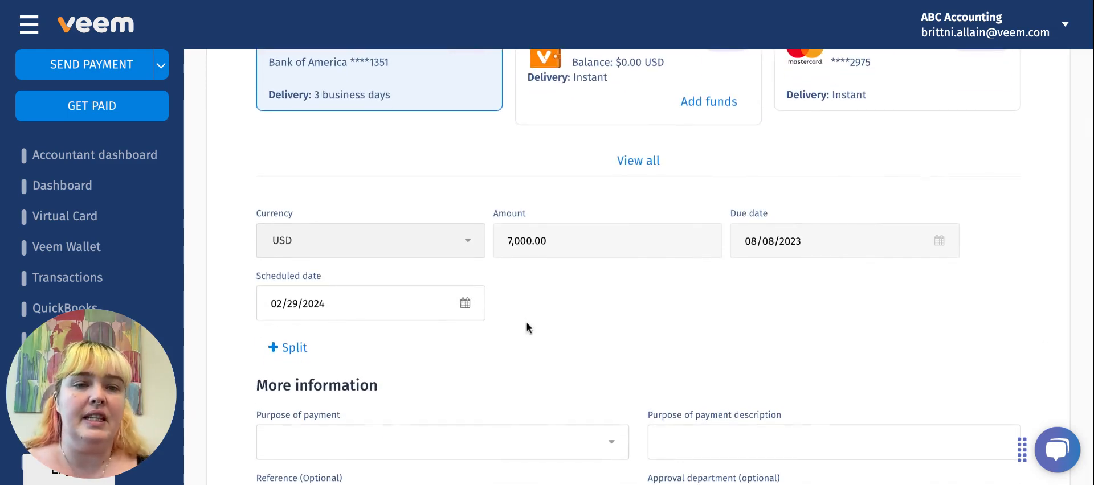
scroll(525, 323, down, 3)
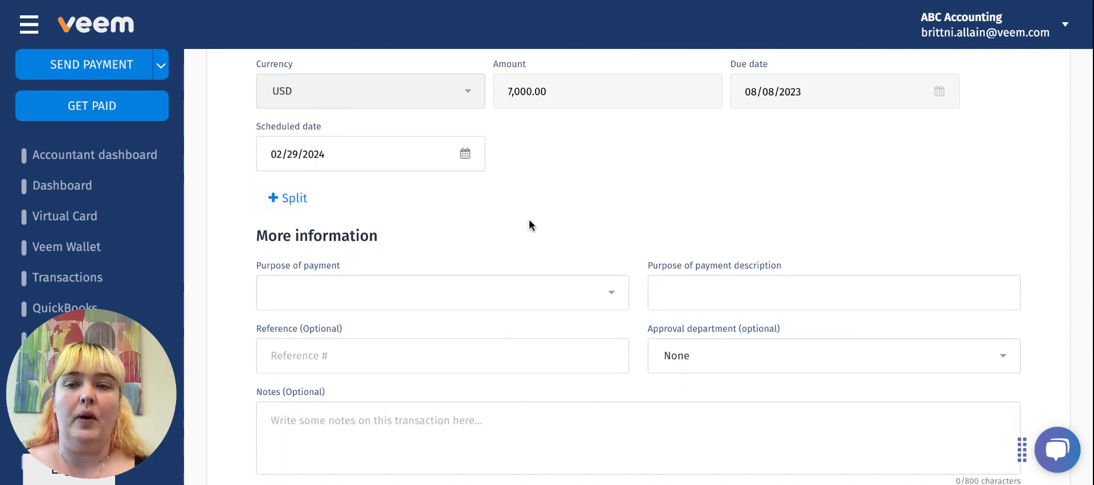
click(293, 199)
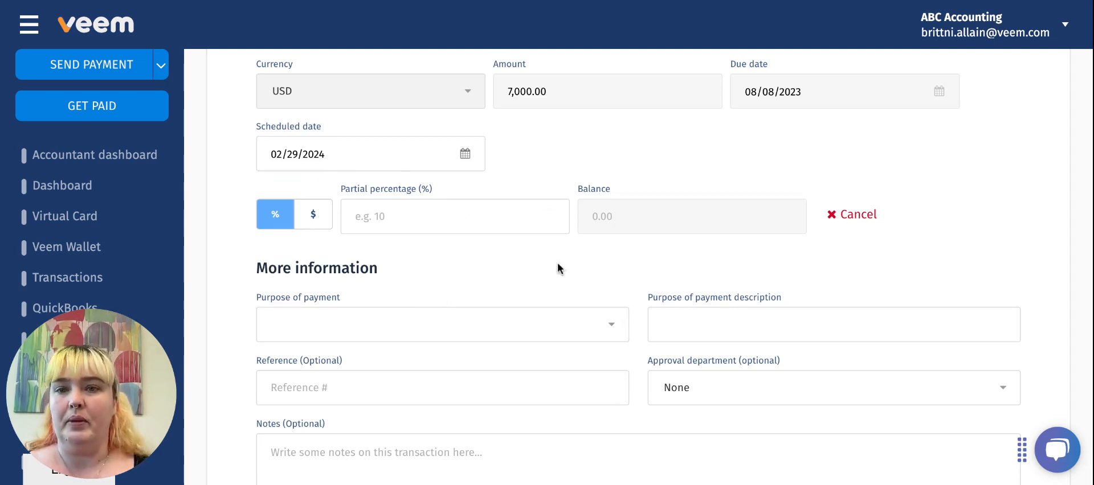
scroll(392, 251, down, 3)
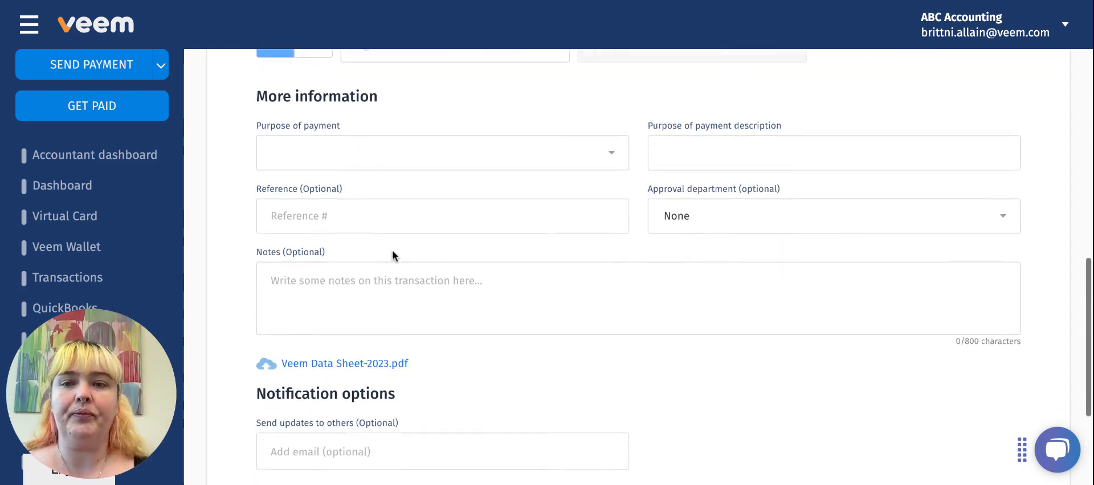
Set the payment purpose to Goods with the description Consulting
click(427, 160)
click(423, 189)
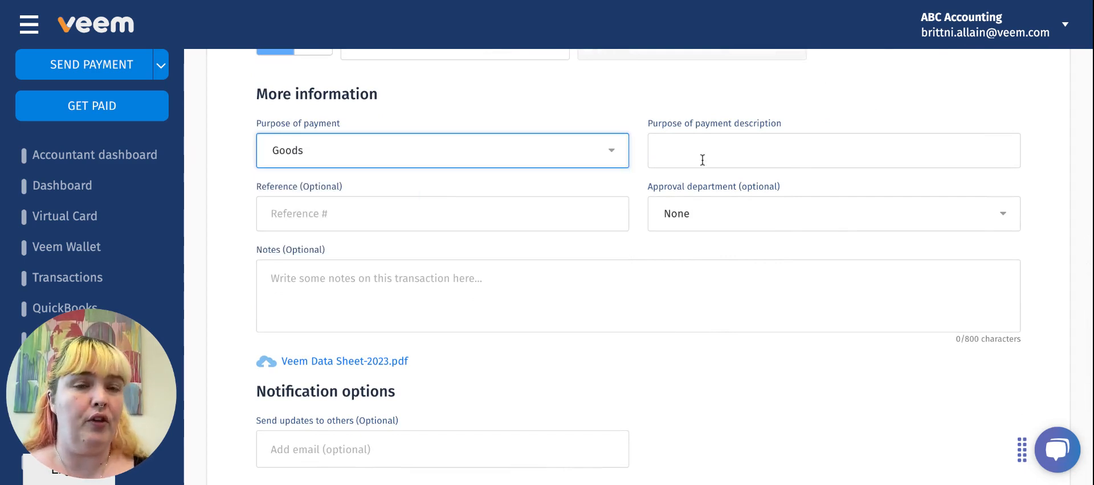
click(743, 166)
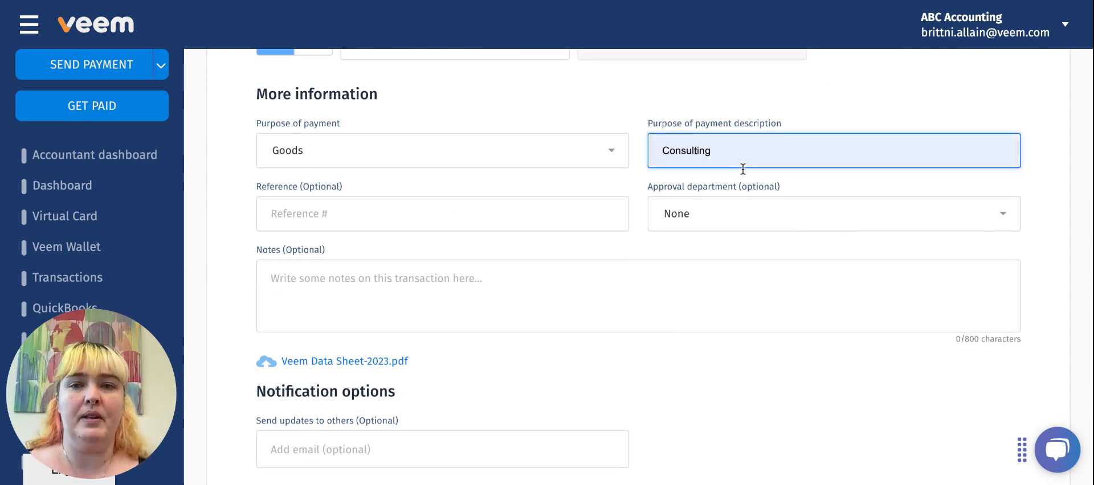
click(792, 188)
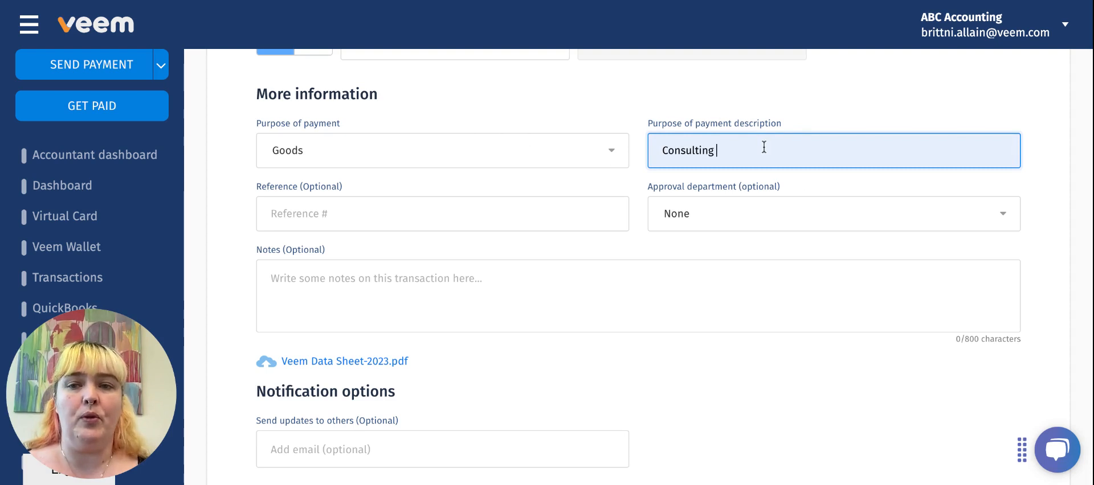
Send the payment to the new contact and go to the QuickBooks bills page
click(708, 314)
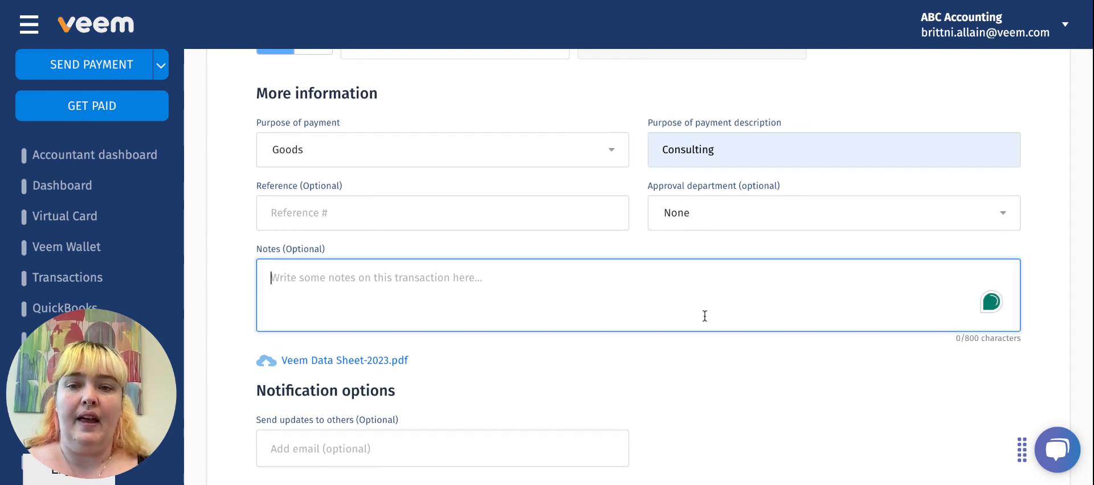
scroll(705, 316, down, 3)
scroll(705, 317, up, 3)
scroll(827, 325, down, 2)
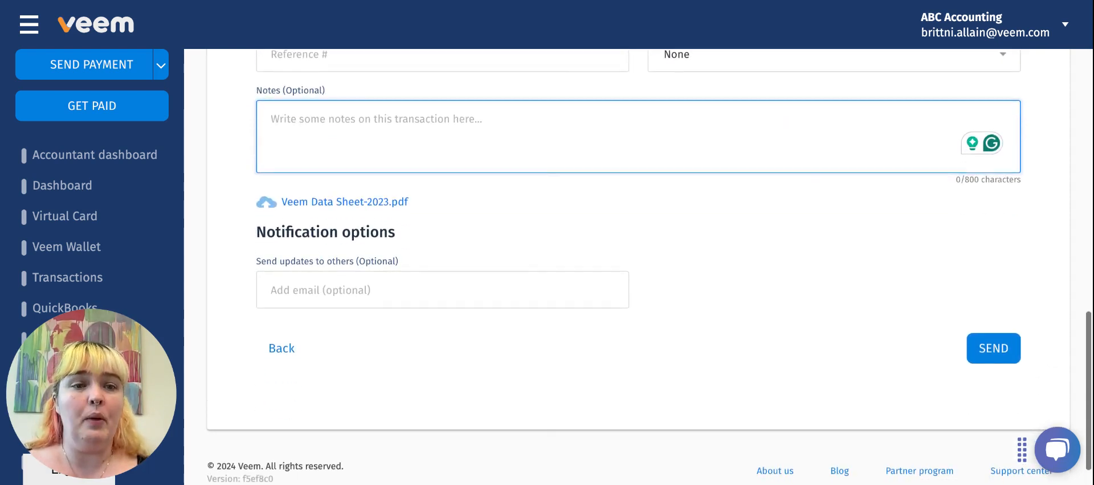
click(976, 355)
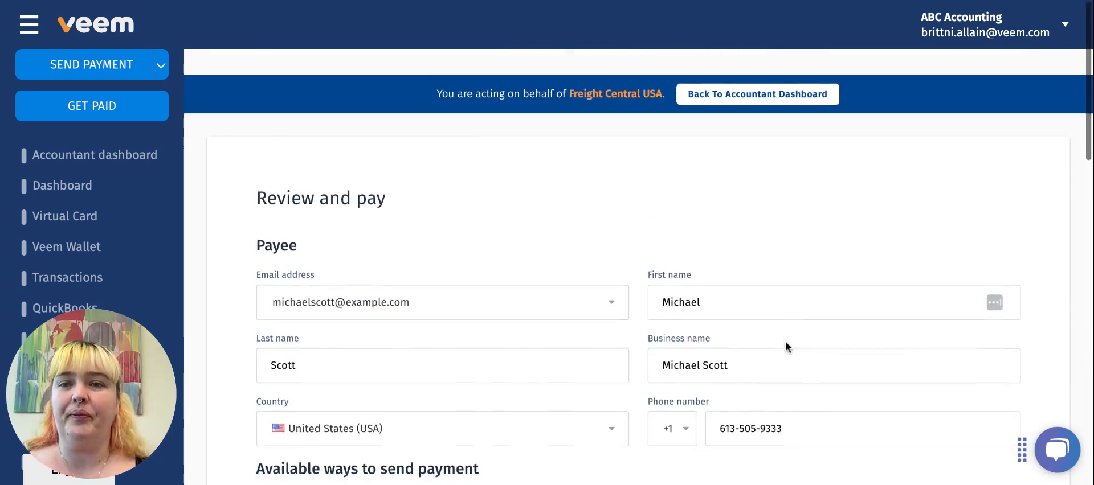
click(91, 309)
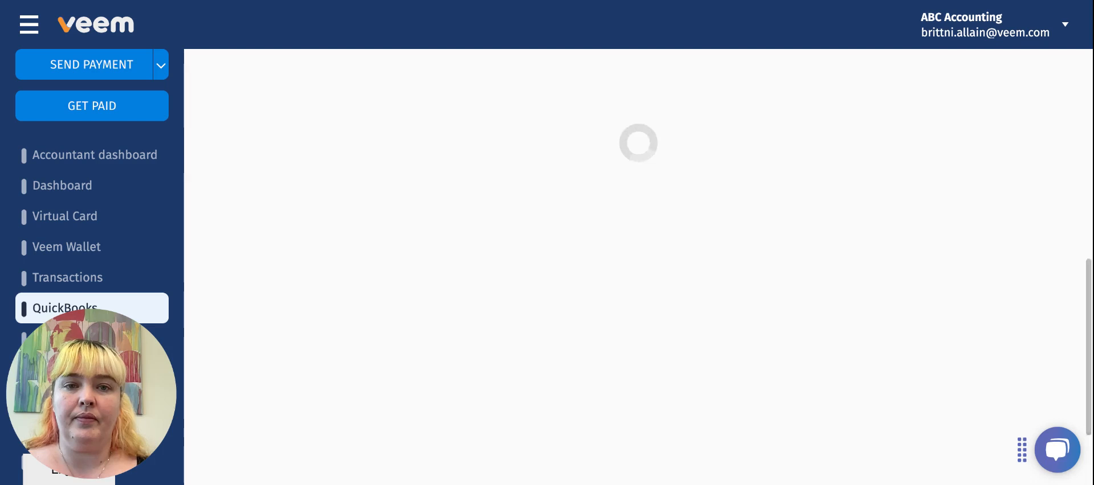
Open review-and-pay for the $33,000 Europe Freight Partners bill, pre-filled with Services/Logistics and reference 15342
scroll(584, 201, up, 5)
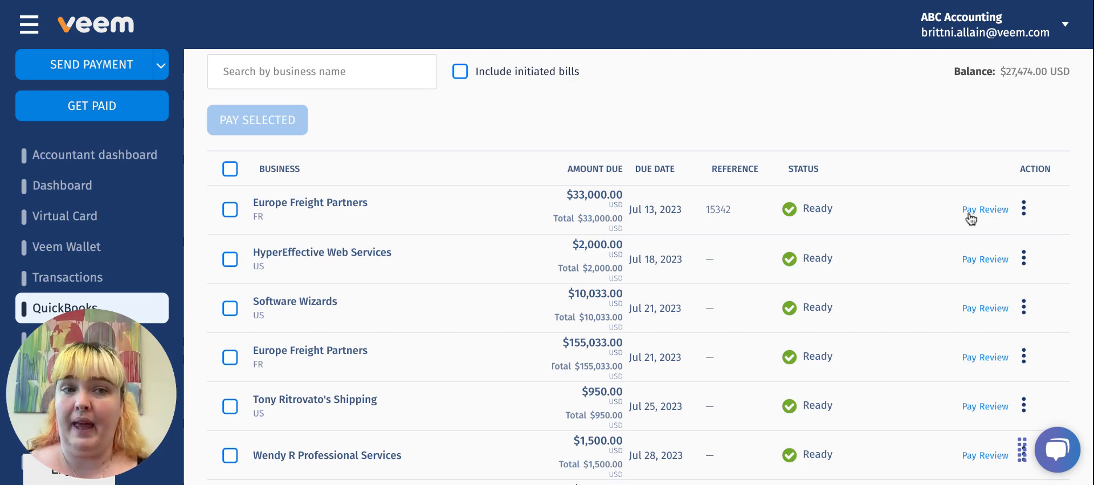
click(993, 212)
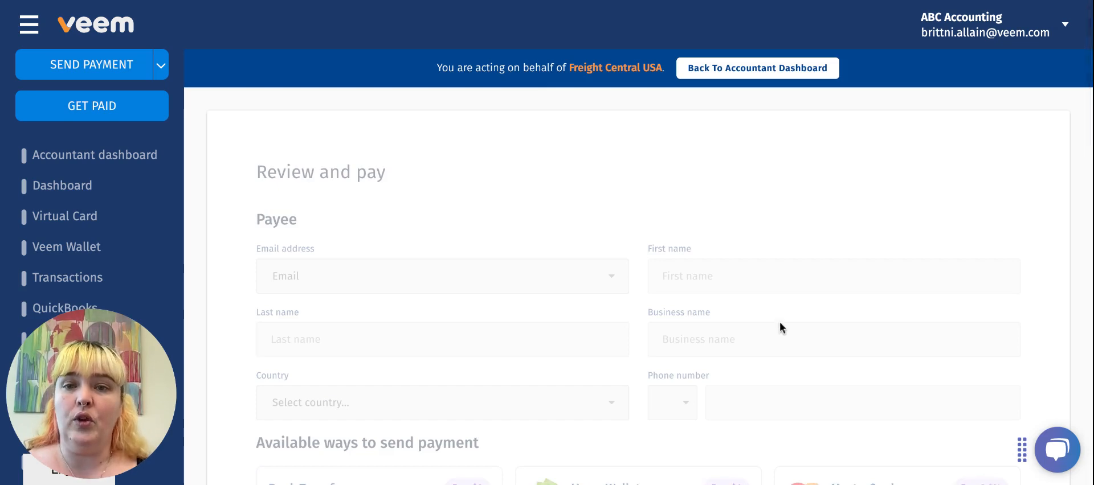
scroll(772, 337, down, 5)
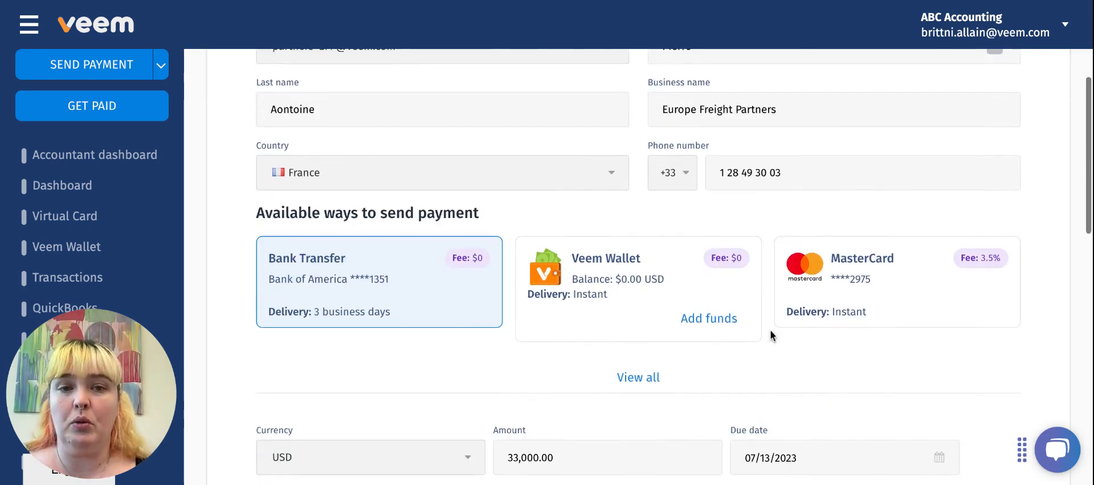
scroll(638, 268, down, 5)
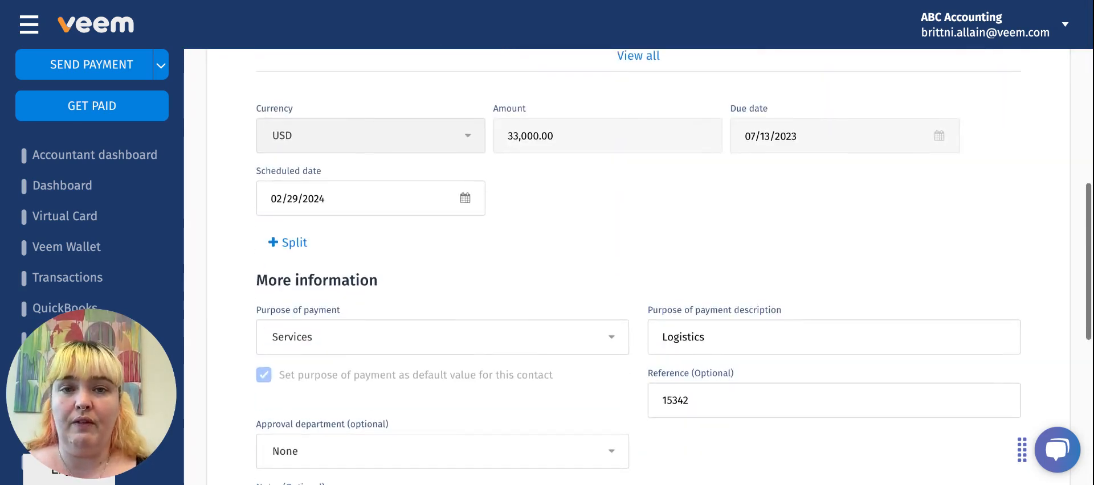
scroll(638, 267, up, 6)
scroll(535, 144, up, 4)
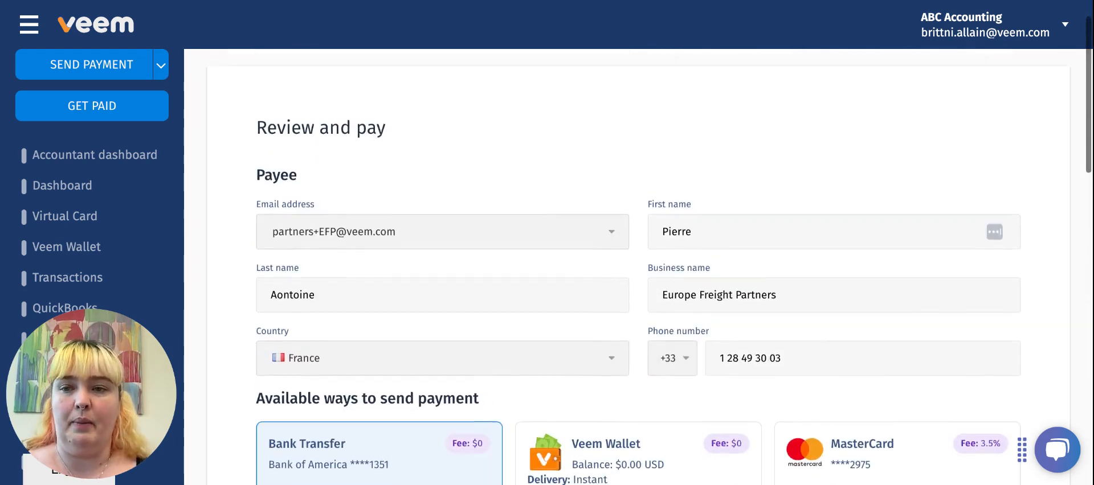
Switch the QuickBooks page from bills to the Invoices list, showing the $6,000.00 Ready invoice
click(54, 310)
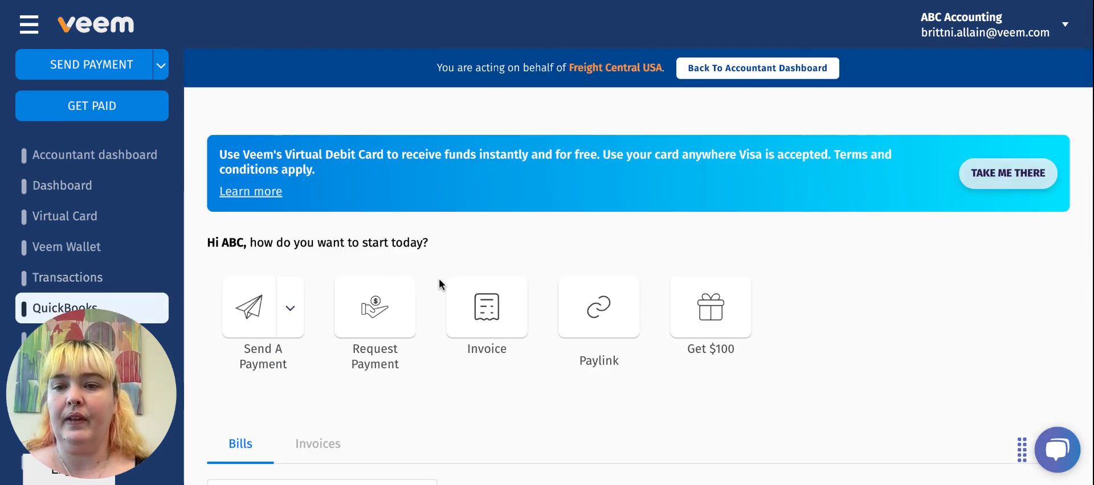
scroll(430, 374, down, 3)
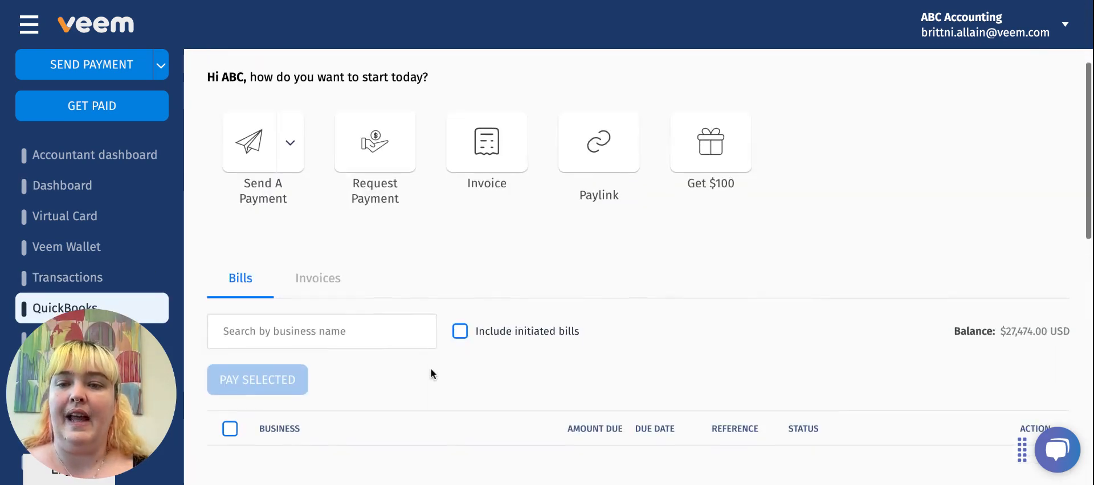
click(308, 291)
scroll(524, 370, up, 3)
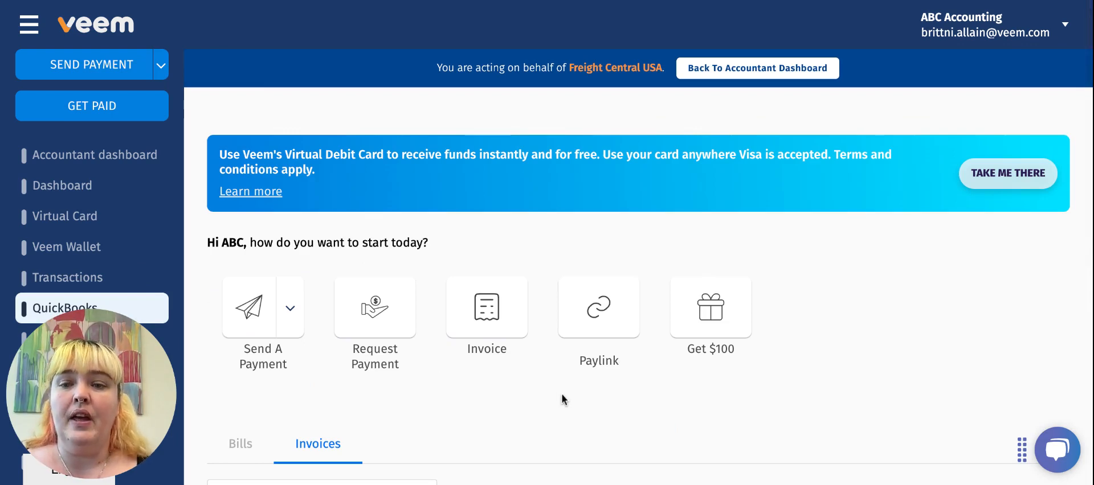
scroll(561, 394, down, 6)
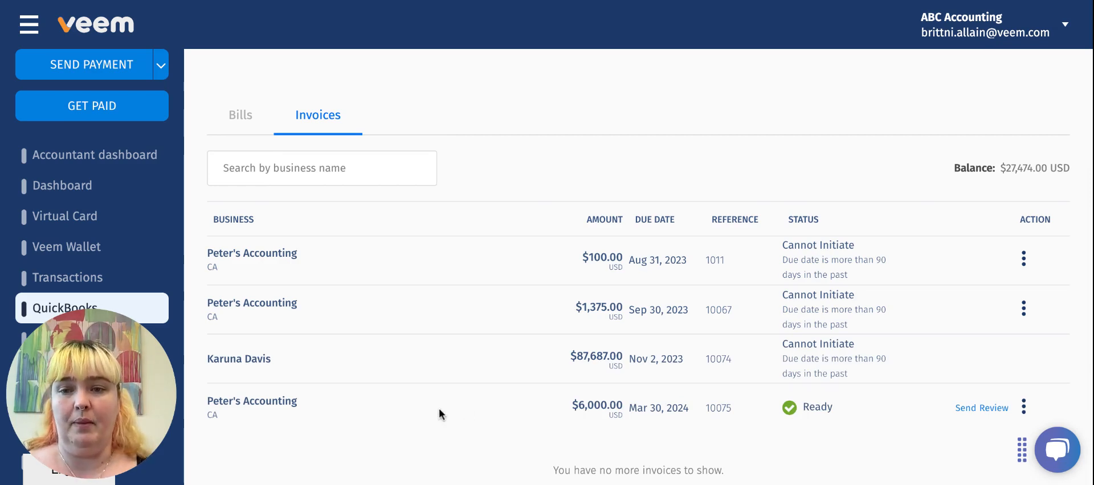
scroll(439, 414, down, 3)
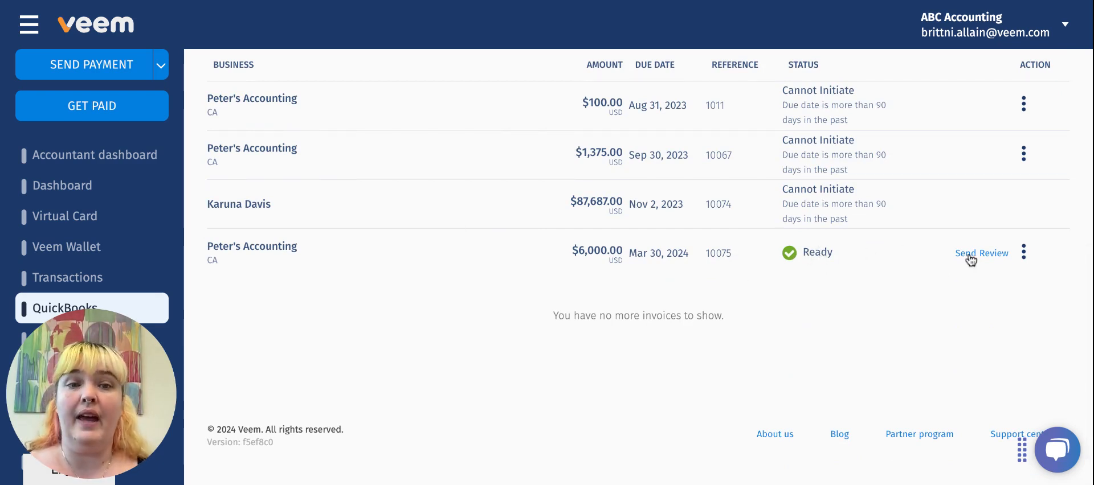
Start sending the $6,000 invoice 10075 with purpose of payment set to Goods
click(994, 258)
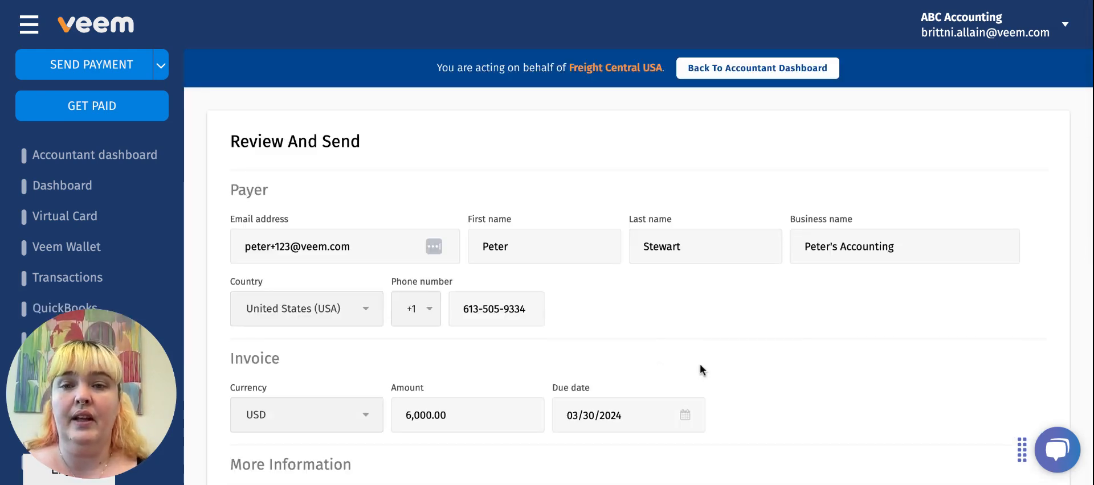
scroll(723, 372, down, 1)
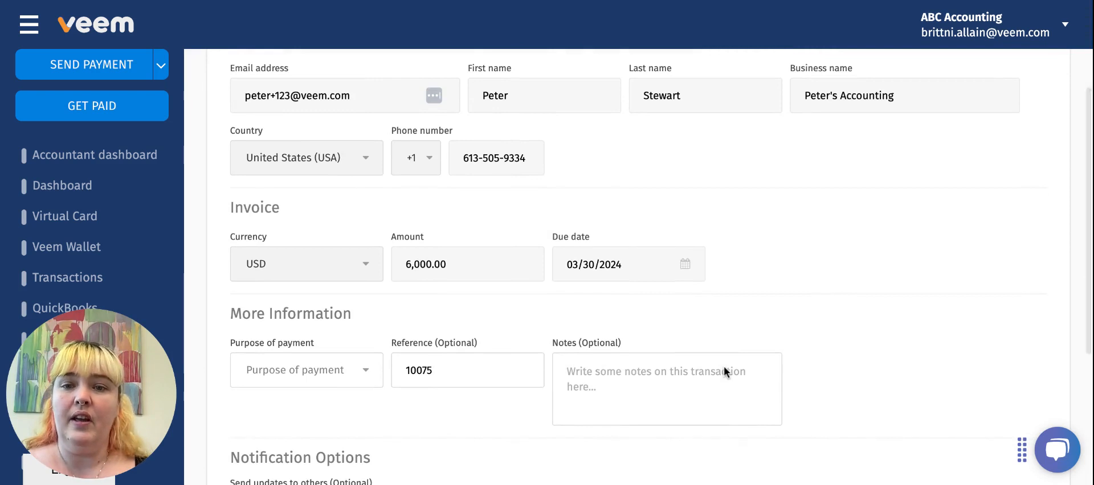
scroll(724, 367, down, 2)
click(355, 253)
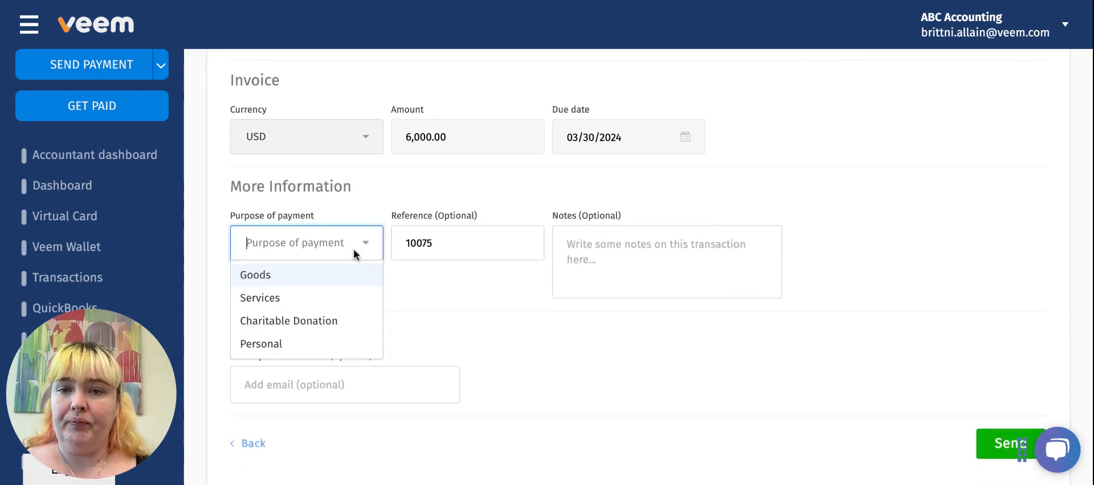
click(265, 276)
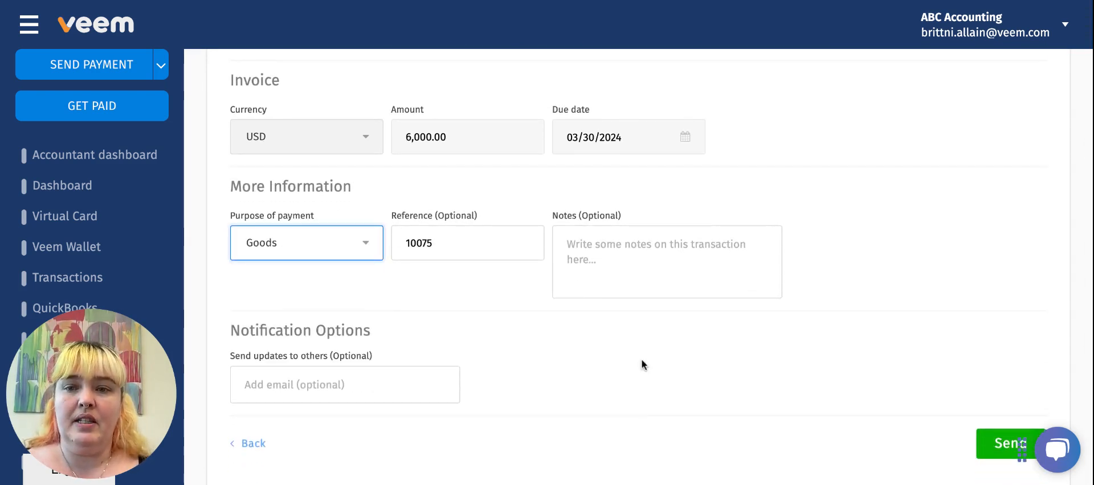
Look over the invoice payment form, then go to the client's Xero bills page
scroll(642, 364, down, 2)
scroll(641, 365, up, 6)
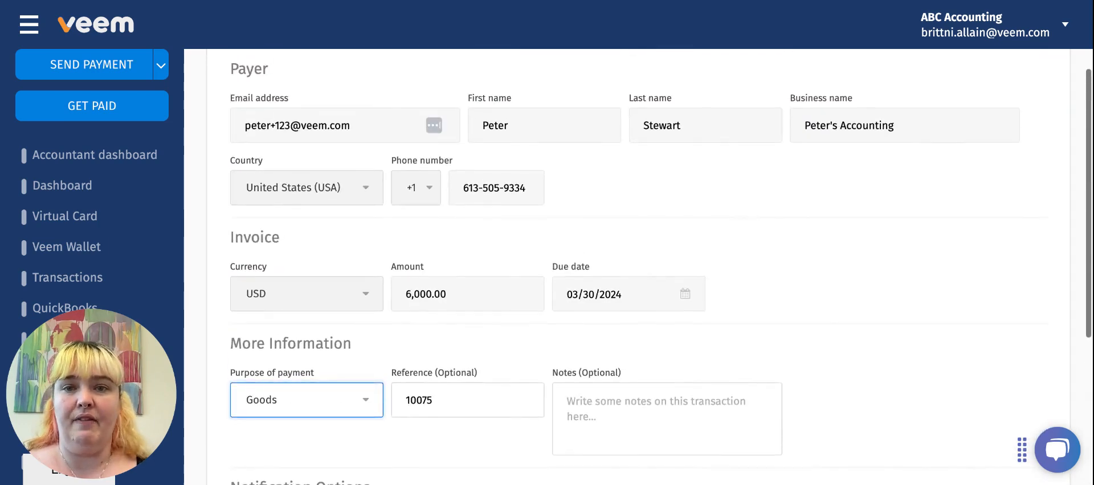
scroll(426, 256, down, 2)
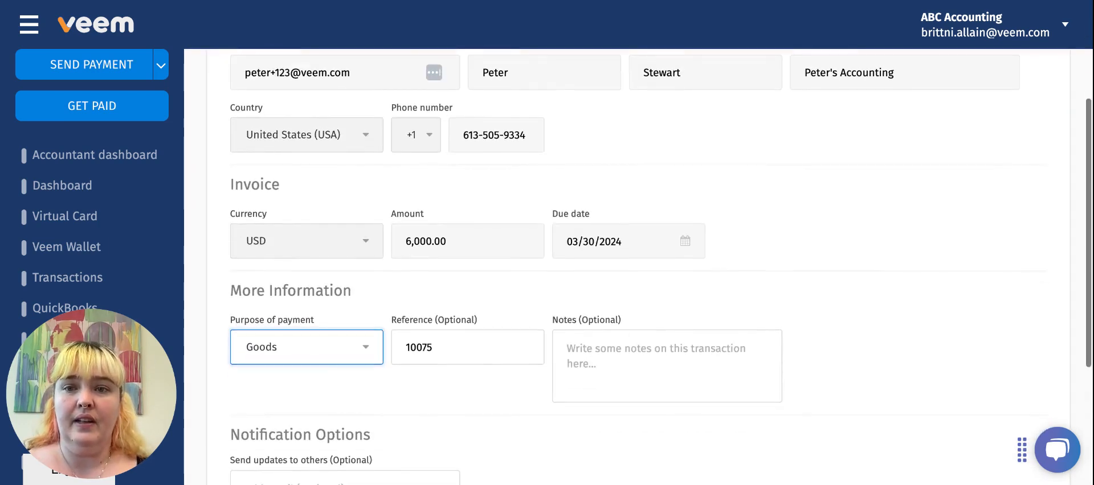
scroll(640, 232, up, 2)
scroll(795, 207, down, 4)
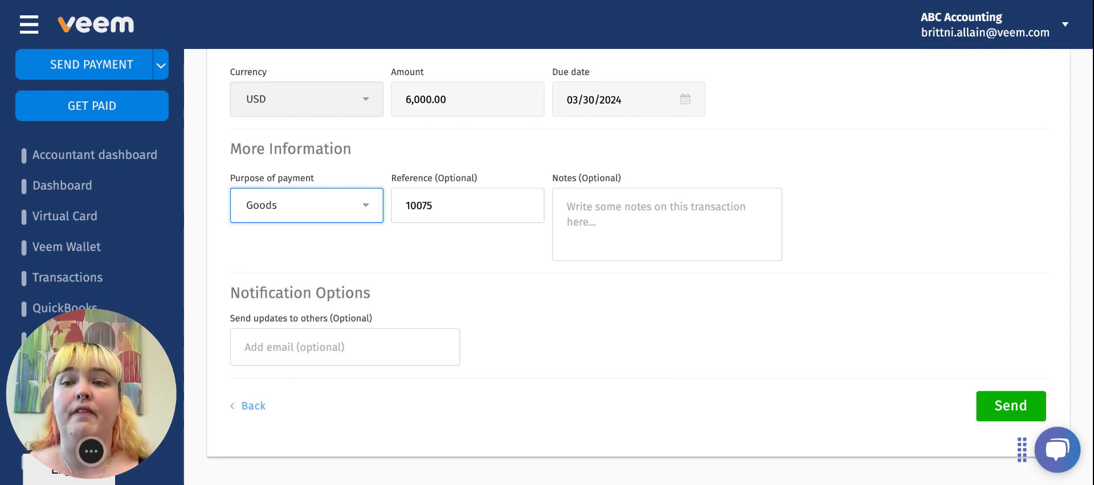
scroll(142, 275, down, 2)
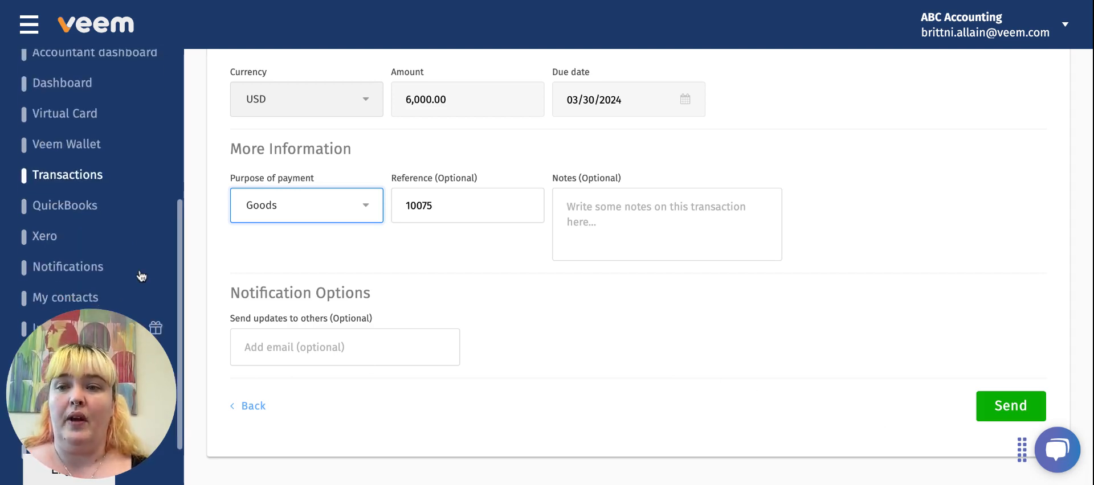
click(49, 237)
Open the Review and pay form for the $5,550 Green Apple Inc Xero bill
scroll(481, 317, down, 3)
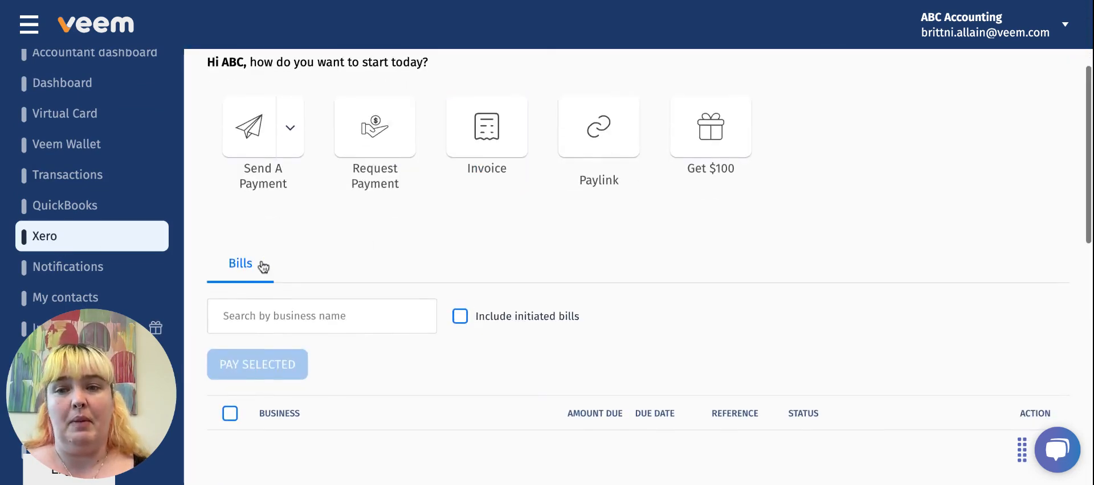
scroll(393, 308, down, 5)
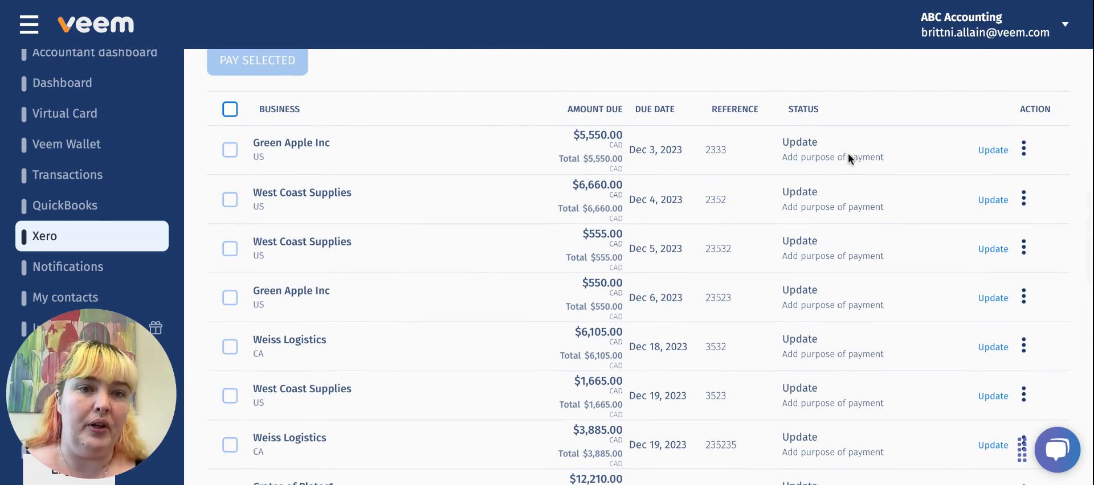
click(992, 151)
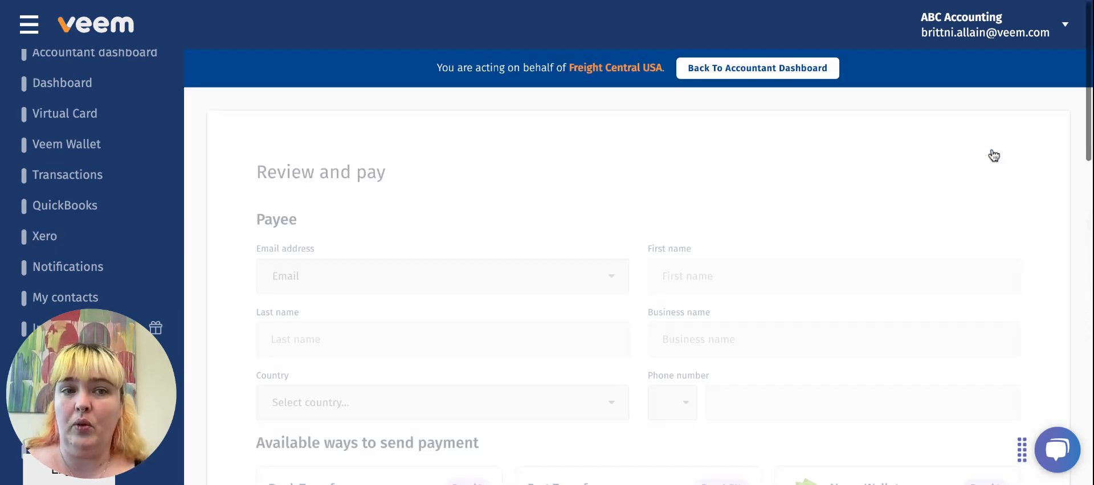
Scroll through the Green Apple Inc form: 5,550.00 CAD, reference 2333, Veem_Xero-Integration.pdf attached
scroll(597, 374, down, 1)
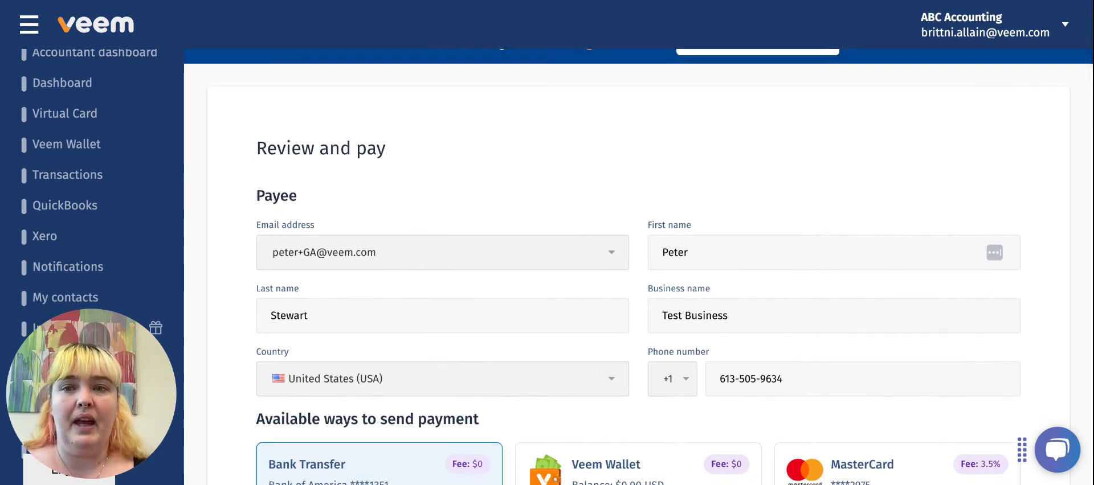
scroll(547, 207, down, 6)
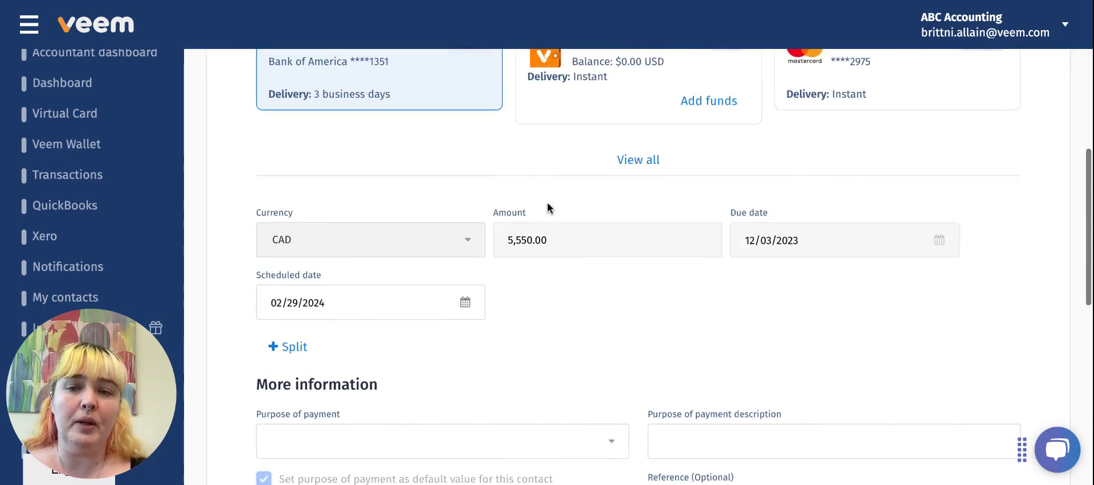
scroll(547, 203, down, 3)
scroll(547, 203, down, 3)
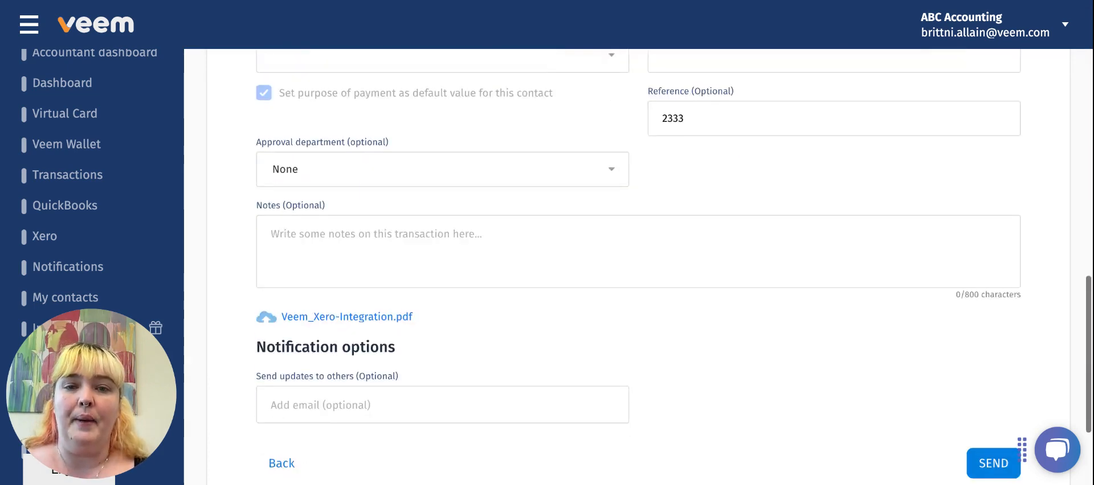
scroll(547, 265, down, 2)
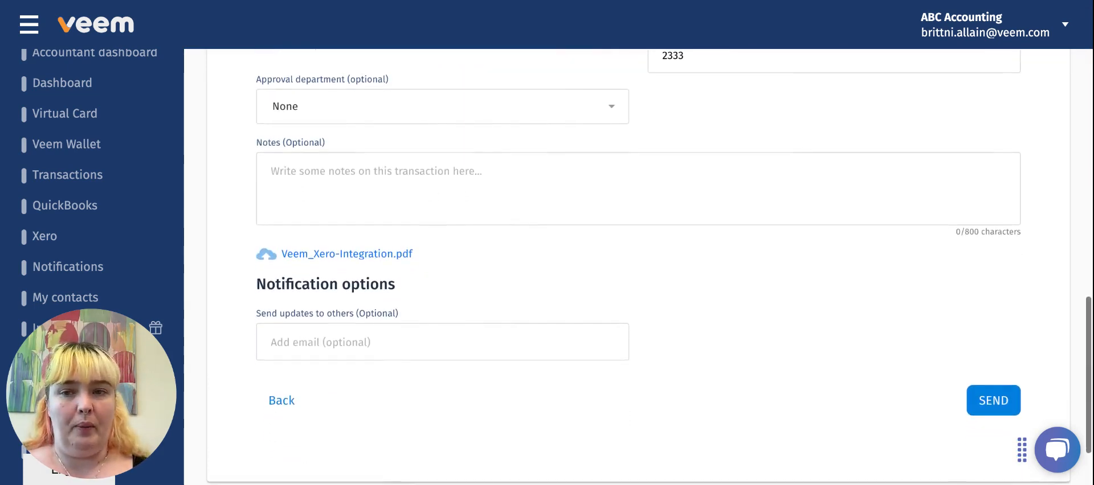
scroll(638, 239, up, 12)
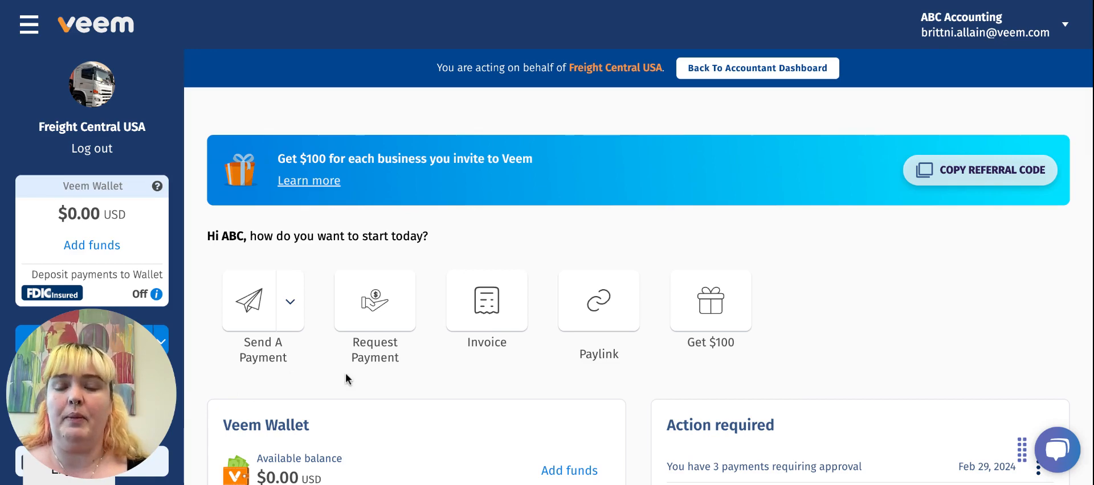
Bring up the Xero Create and pay bill form at its Recipient step via SEND PAYMENT
scroll(345, 374, down, 1)
scroll(345, 373, down, 2)
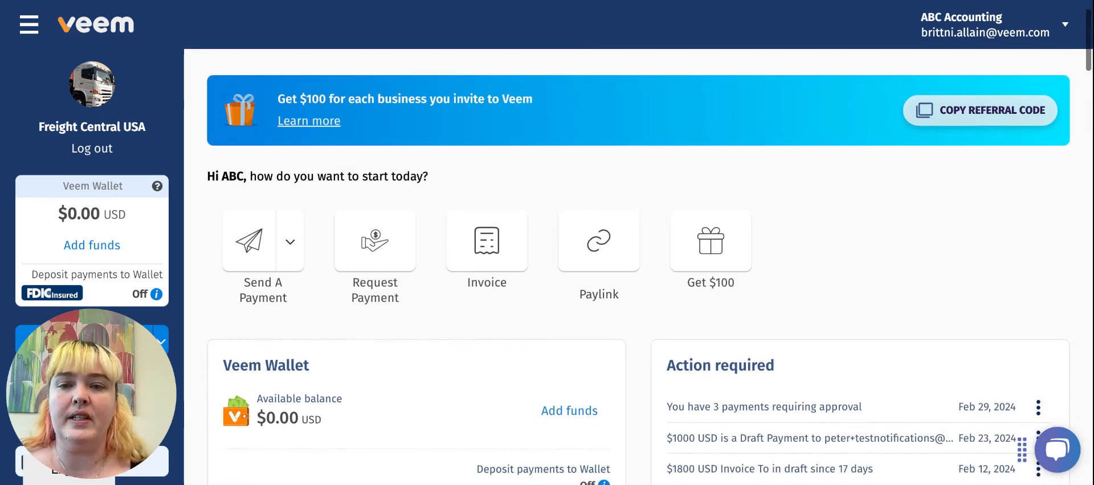
scroll(346, 374, up, 2)
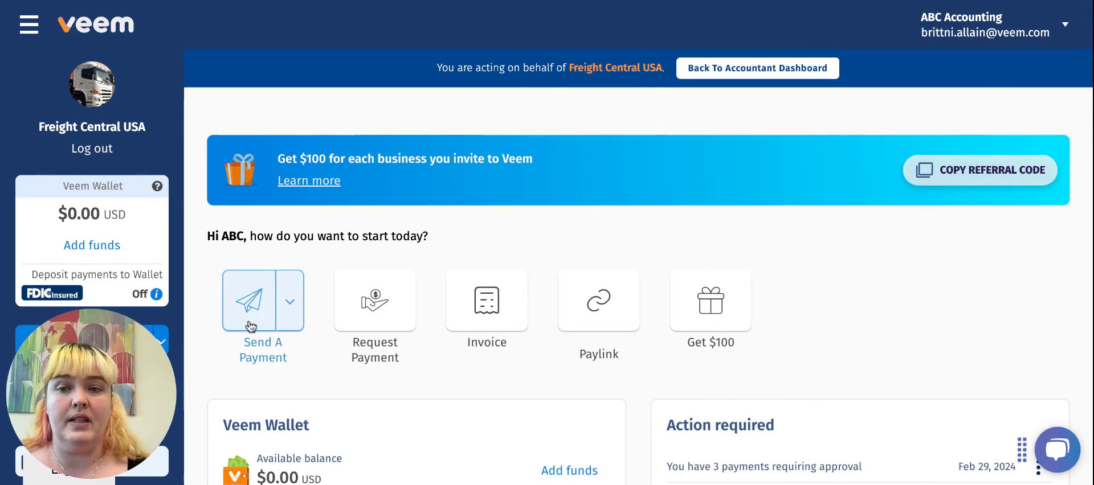
drag(152, 404, 331, 416)
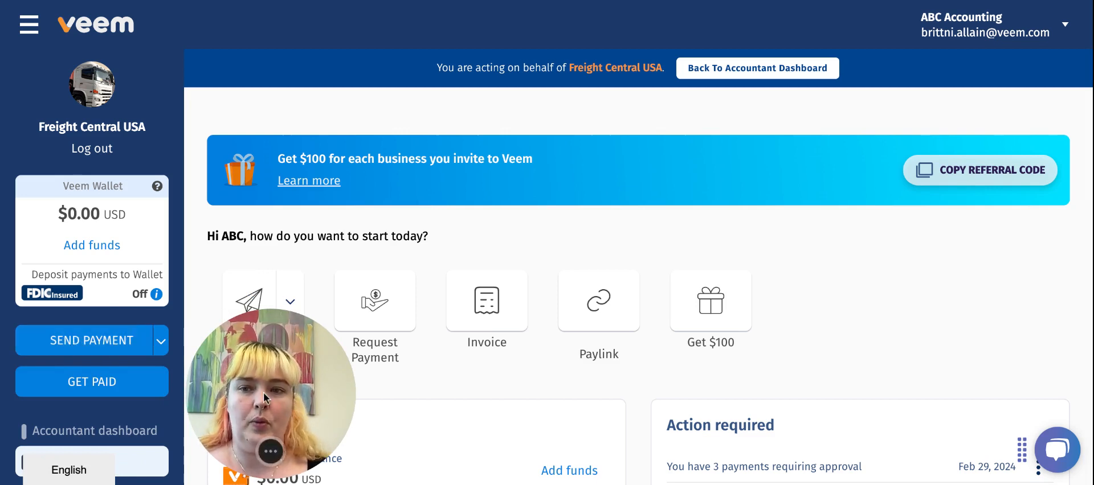
click(161, 342)
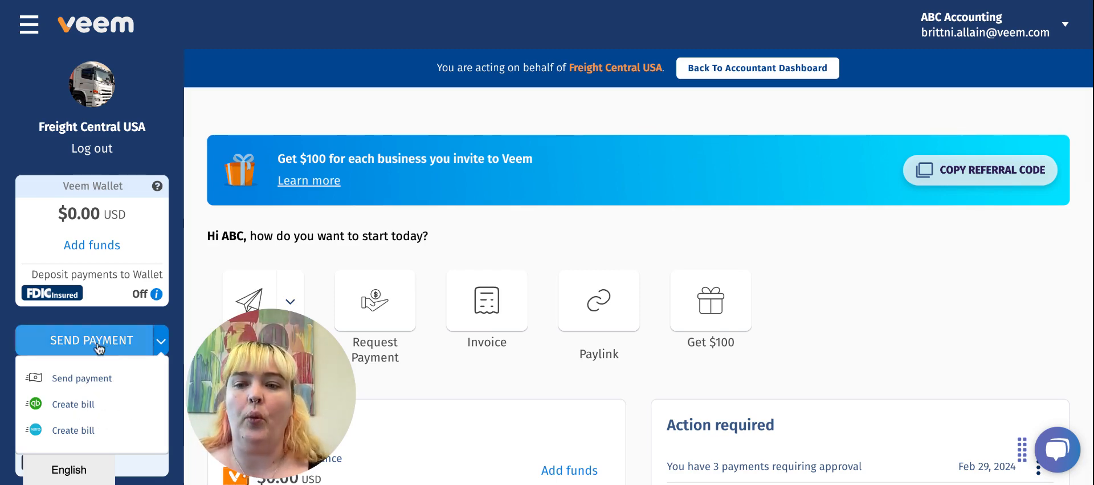
click(73, 431)
drag(278, 388, 90, 392)
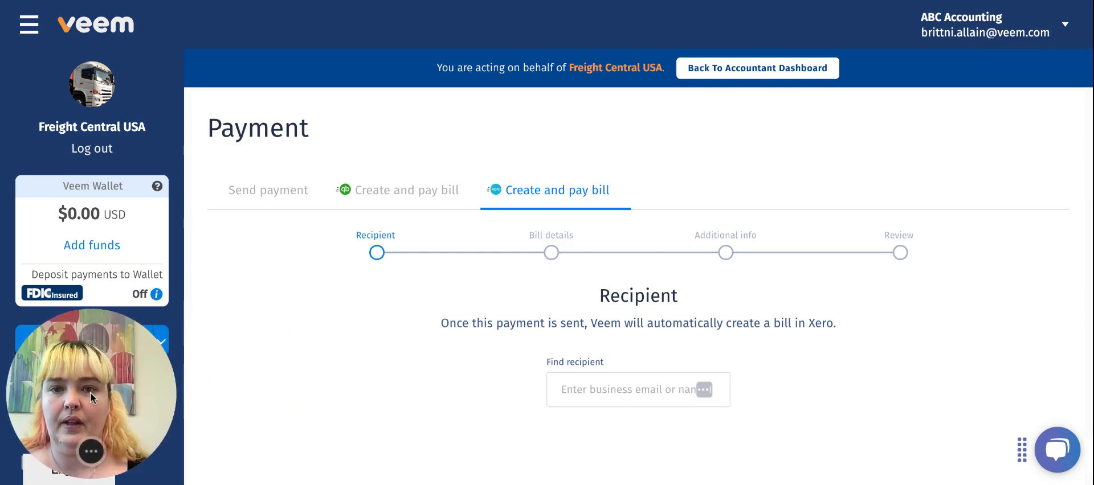
Switch to Send payment and bring up the Add new contact dialog
click(268, 190)
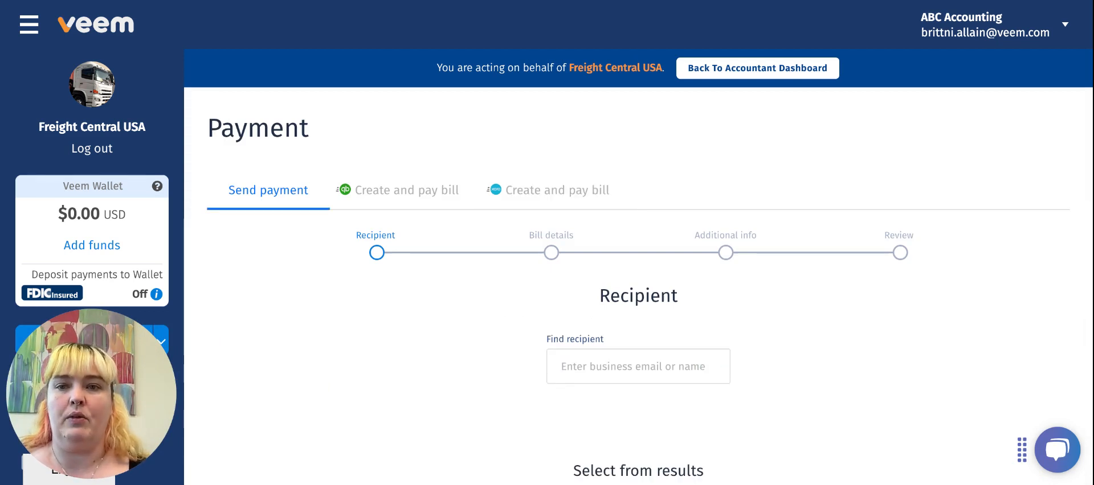
scroll(477, 310, down, 3)
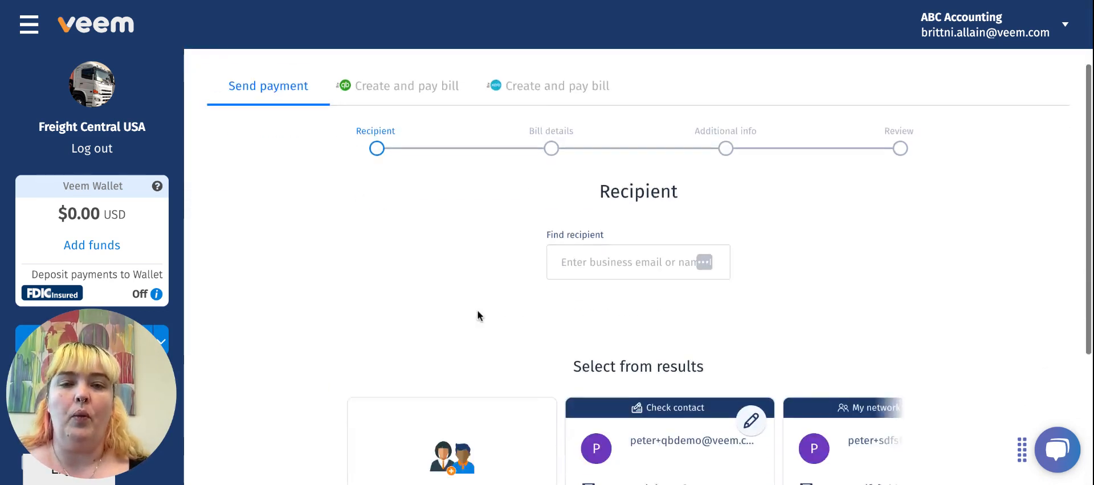
scroll(476, 310, up, 1)
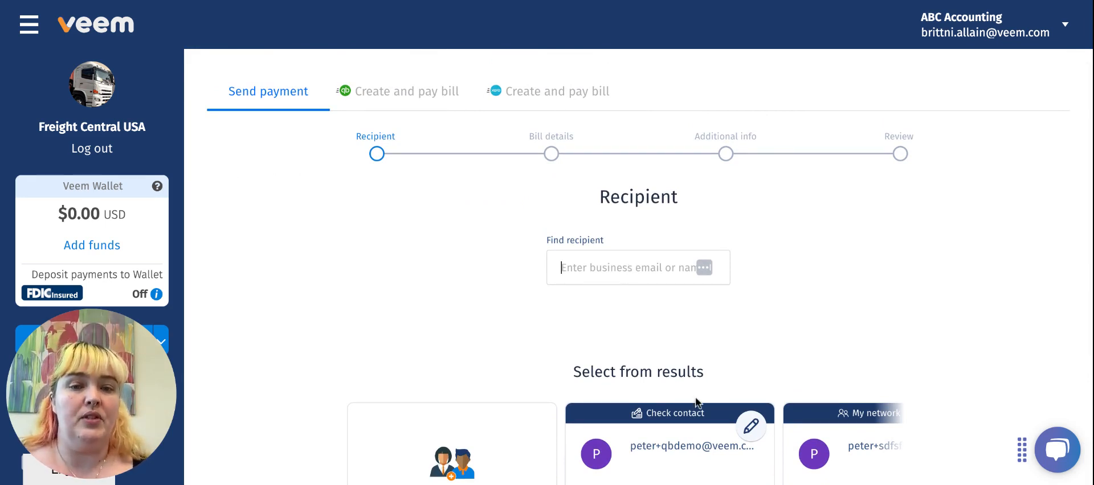
scroll(695, 399, down, 1)
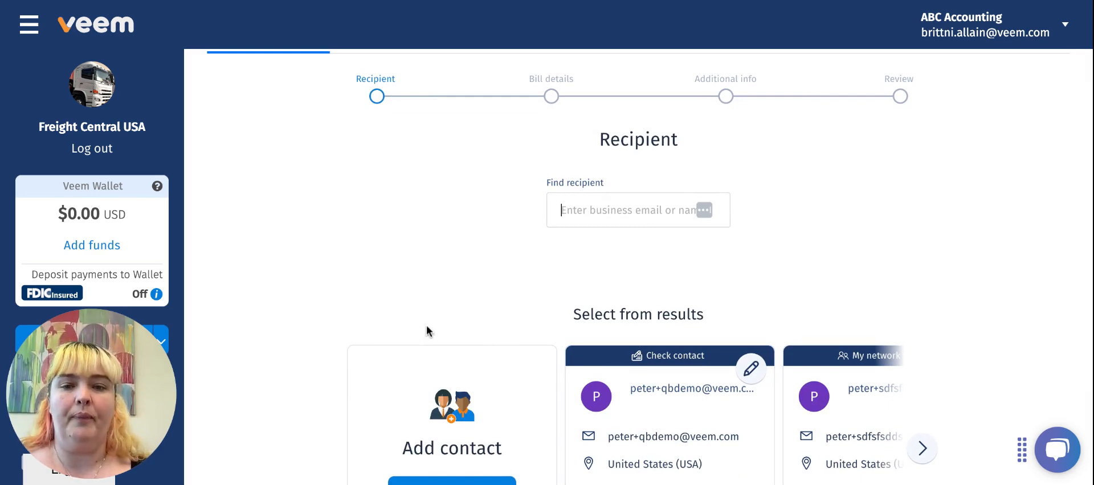
scroll(426, 326, down, 3)
click(438, 345)
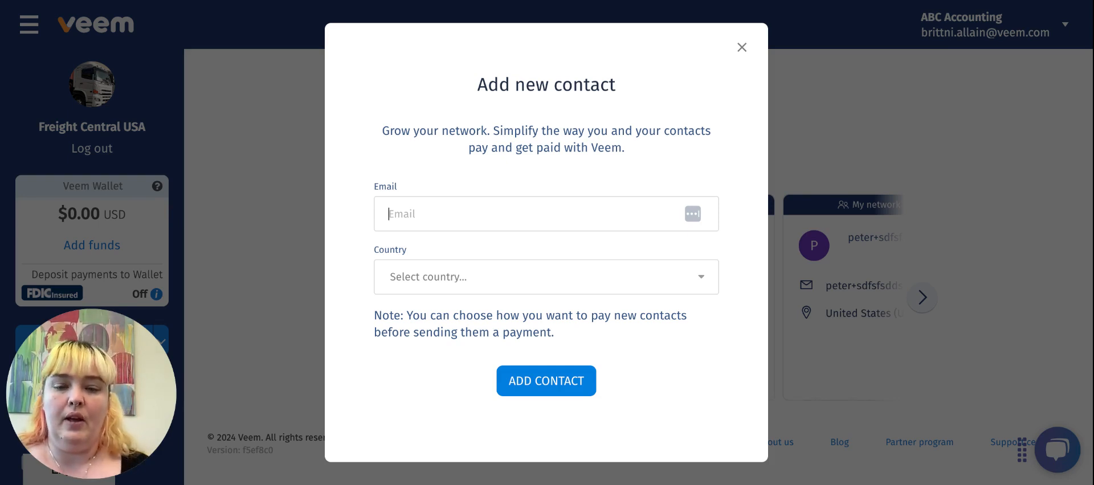
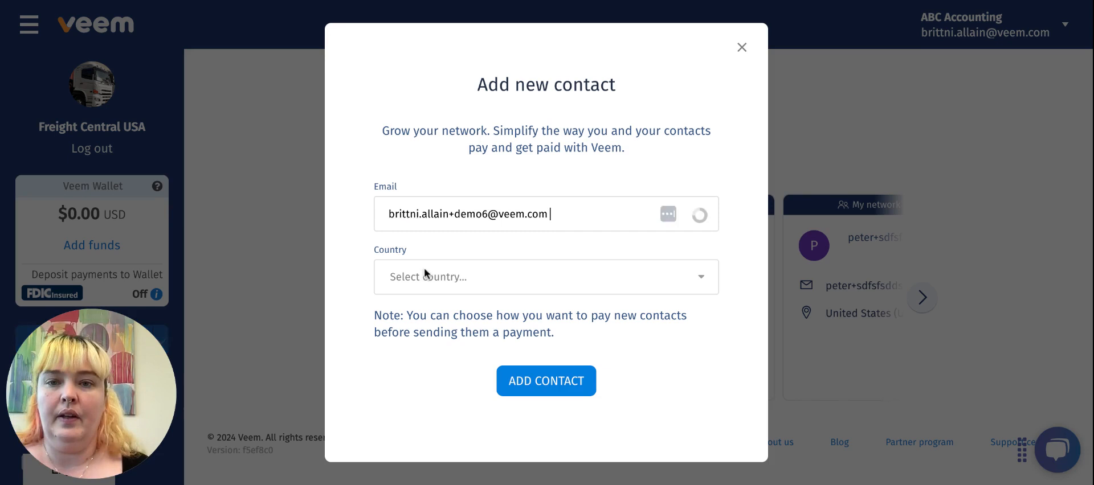
Add a recipient contact with their e-mail address and country United States (USA)
click(399, 282)
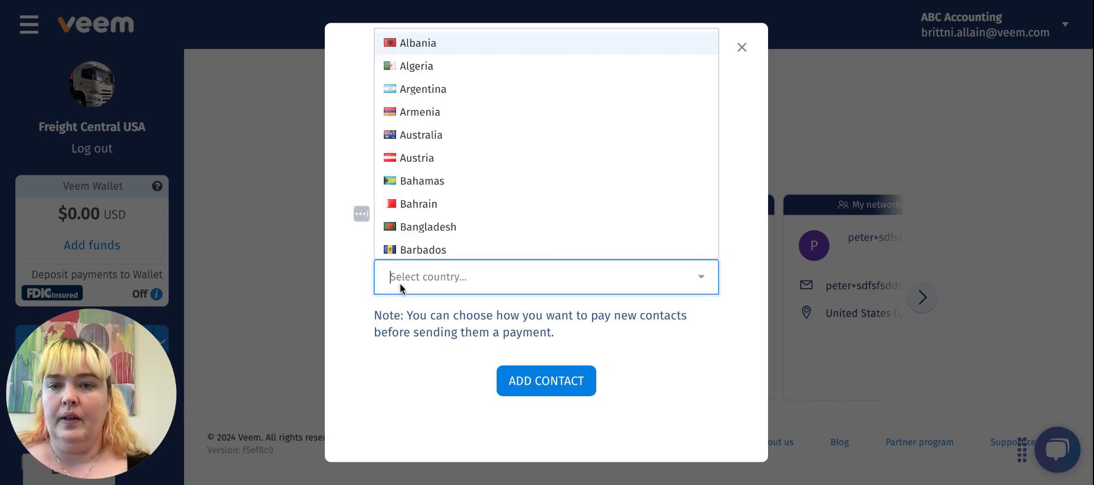
text(unite)
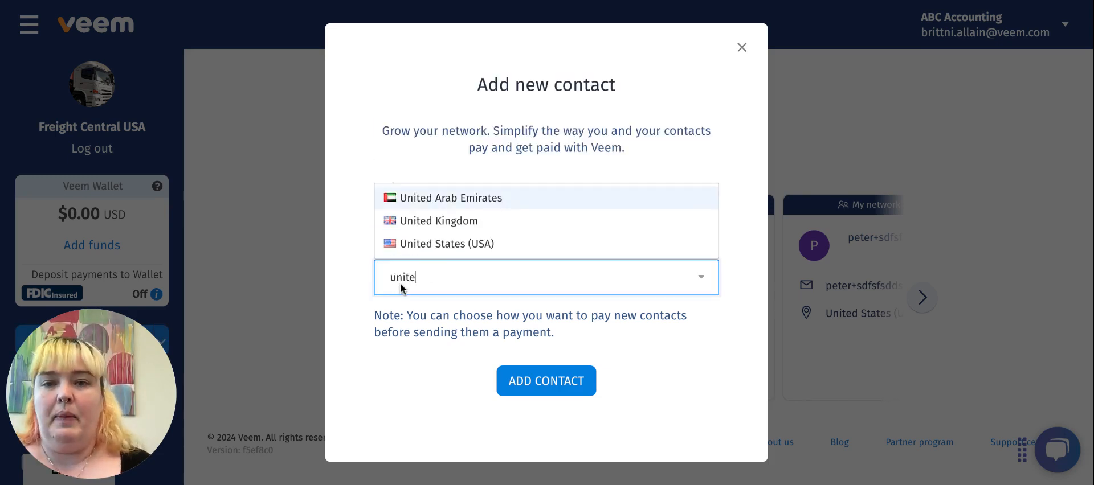
click(459, 247)
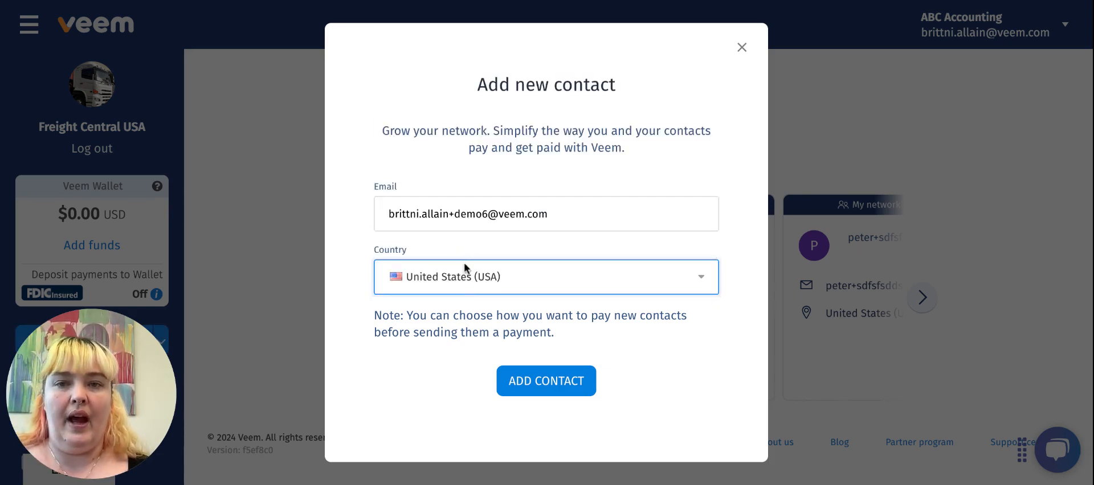
click(551, 384)
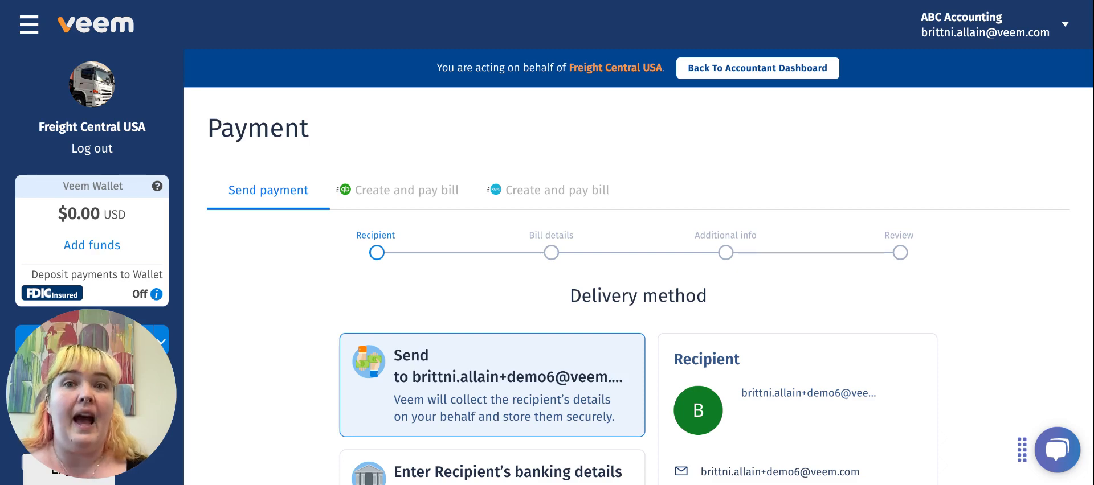
Choose direct deposit delivery by entering the recipient's banking details
scroll(403, 179, down, 4)
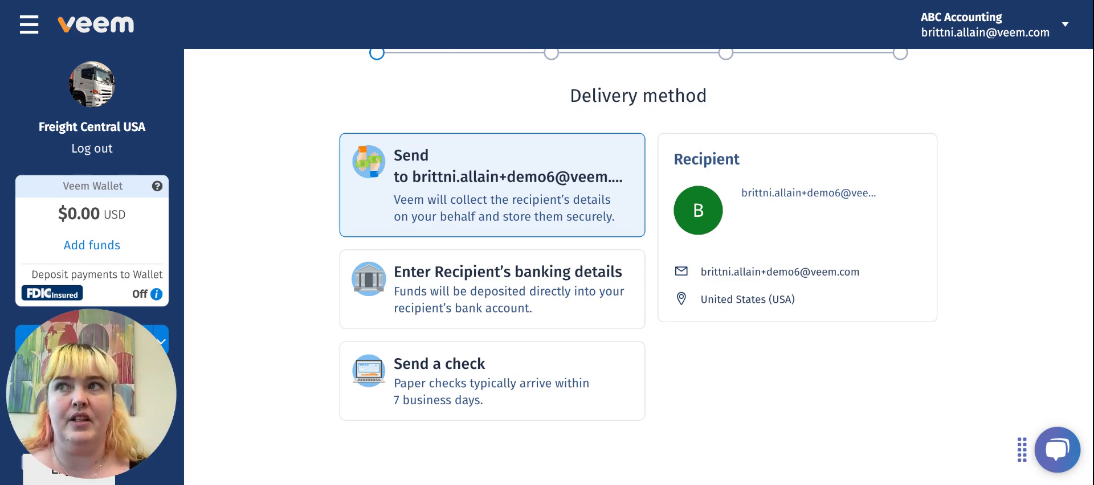
click(466, 301)
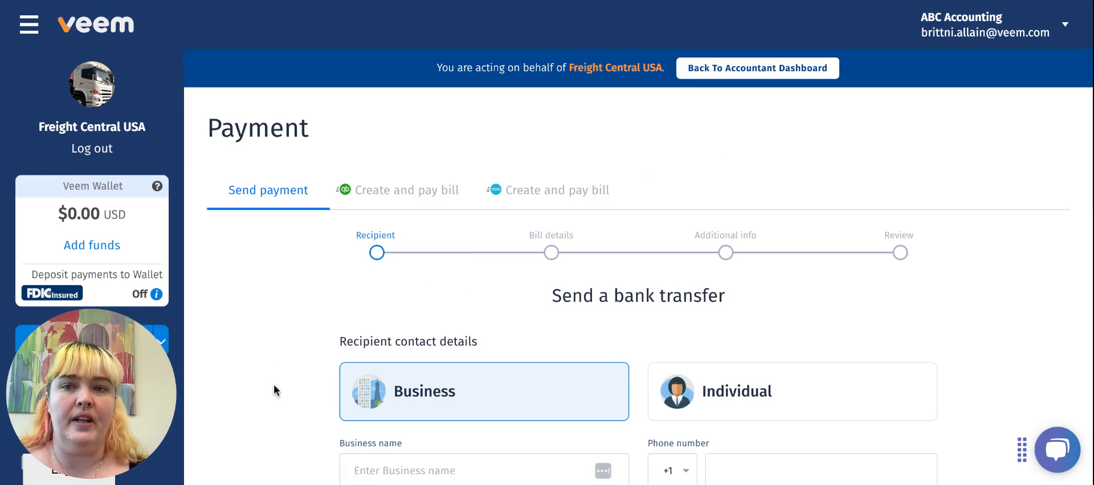
Mark the recipient as an Individual and fill in their phone number and legal first and last name
scroll(274, 387, down, 1)
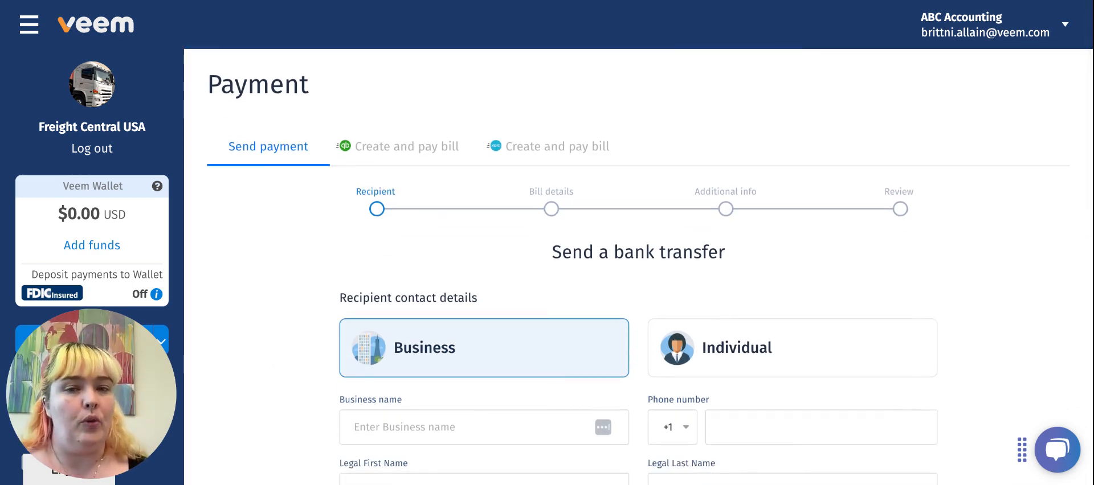
scroll(638, 266, down, 5)
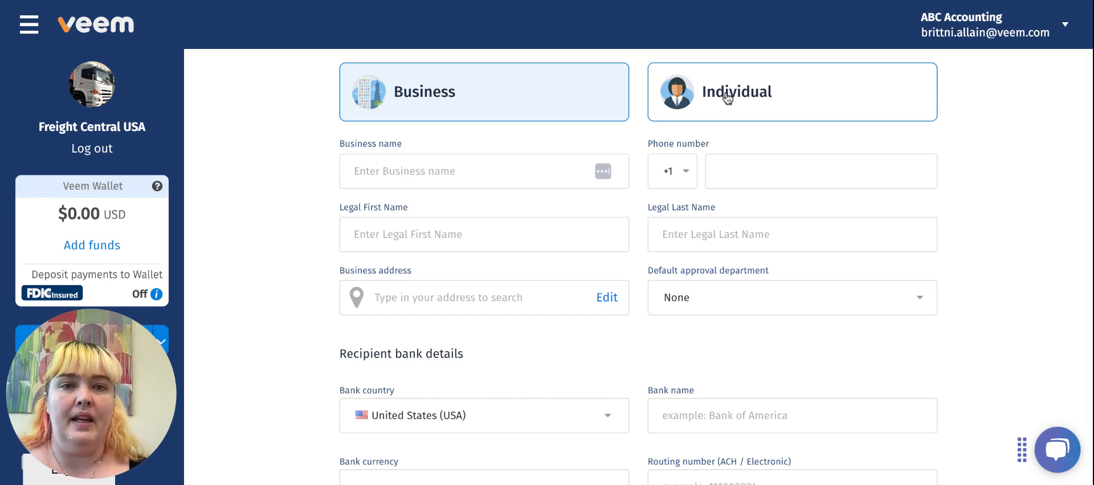
click(722, 117)
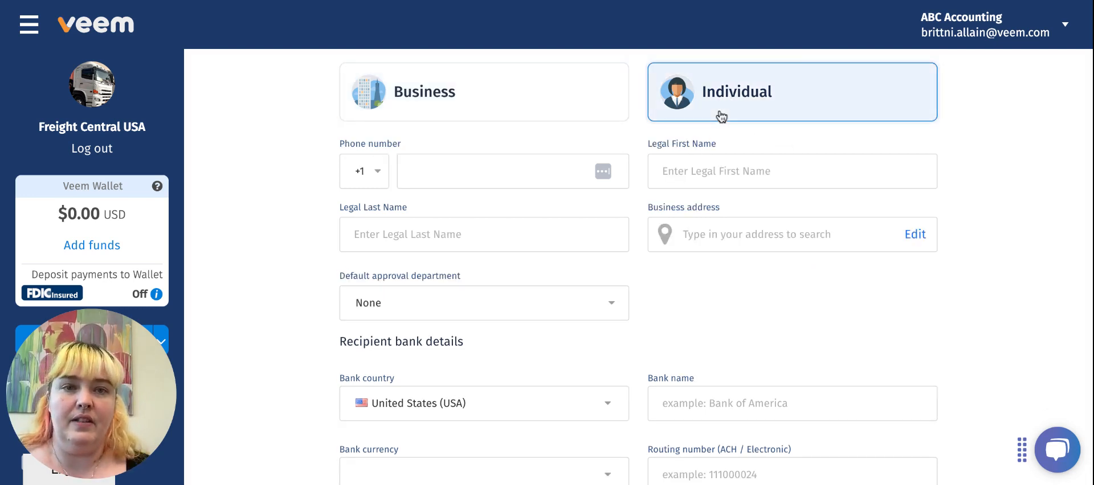
click(485, 177)
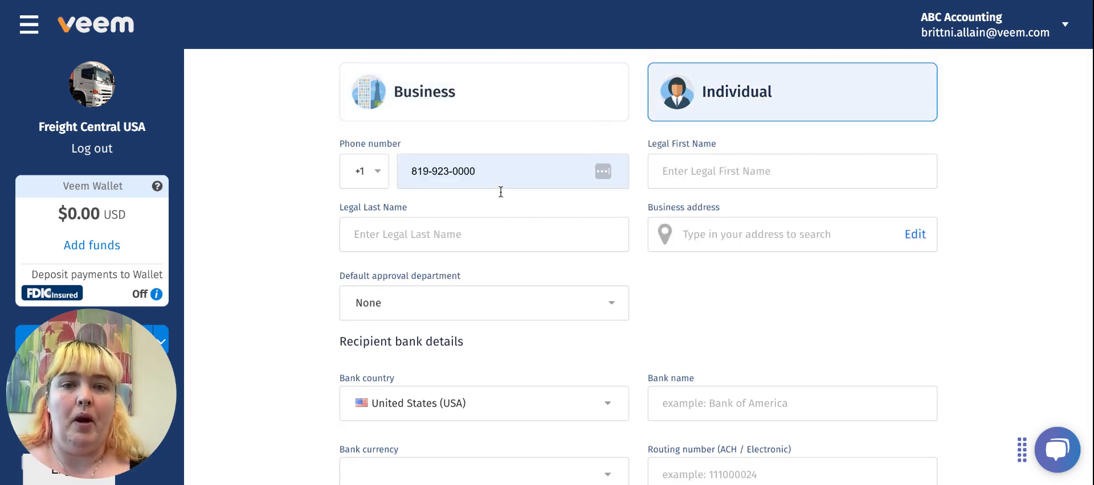
click(501, 193)
click(694, 170)
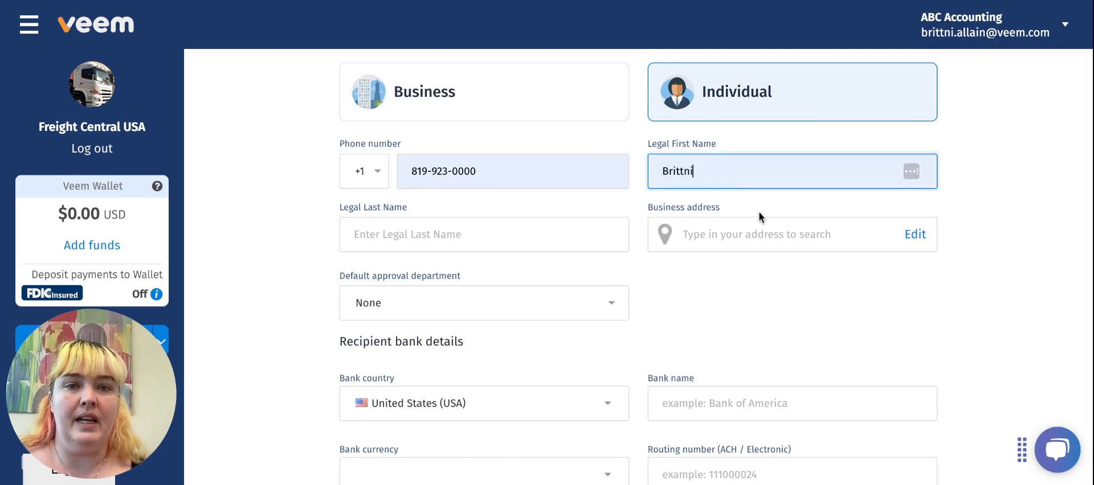
click(463, 238)
click(476, 275)
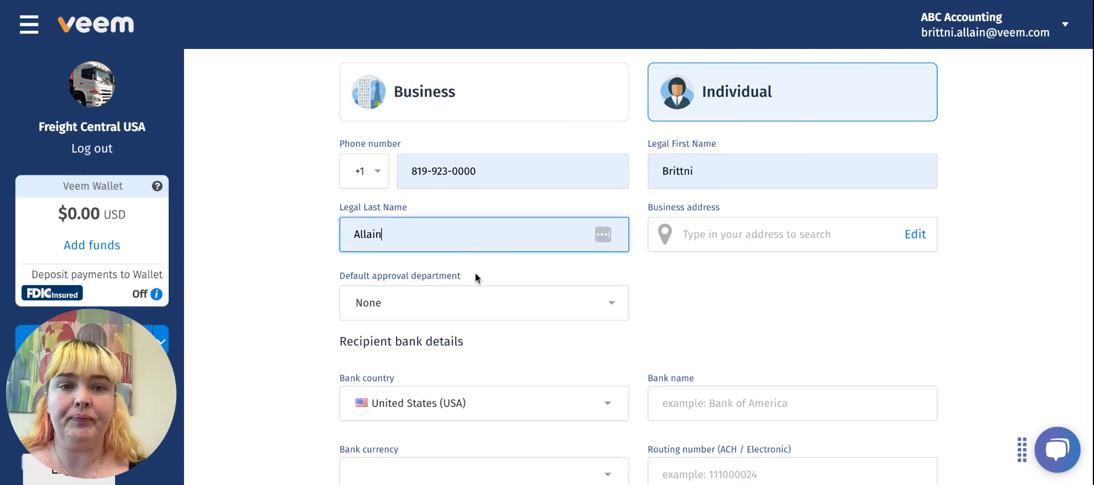
Enter the recipient's business address and pick the matching street suggestion
click(721, 240)
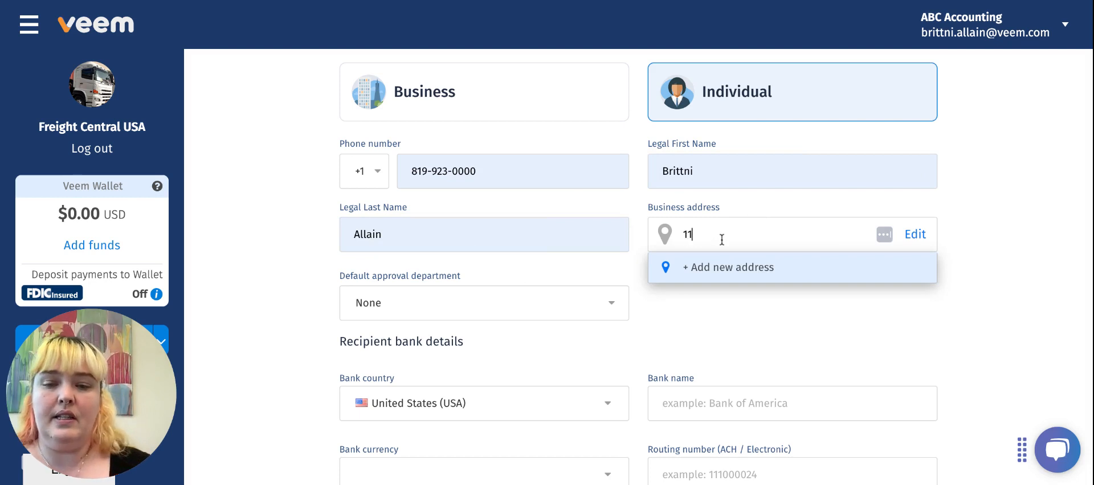
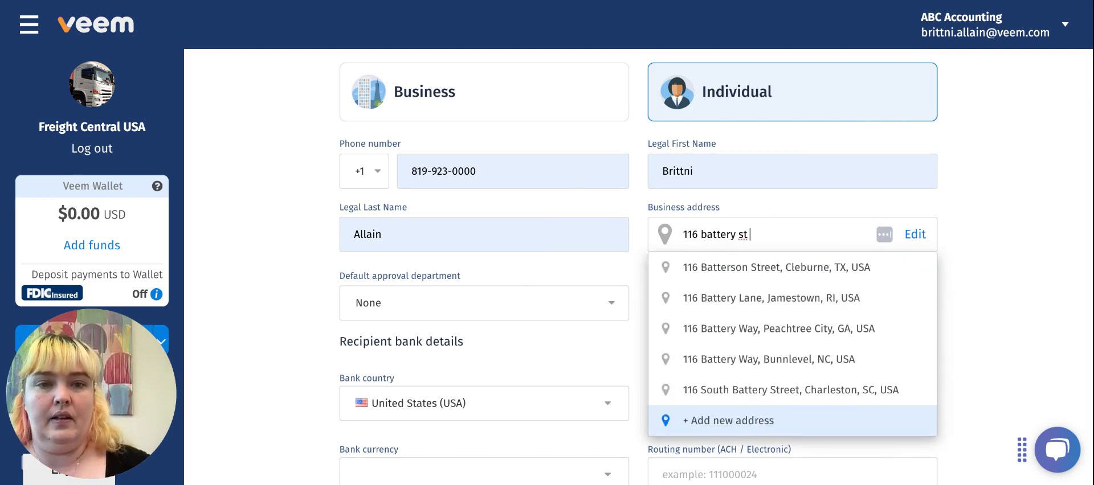
click(774, 267)
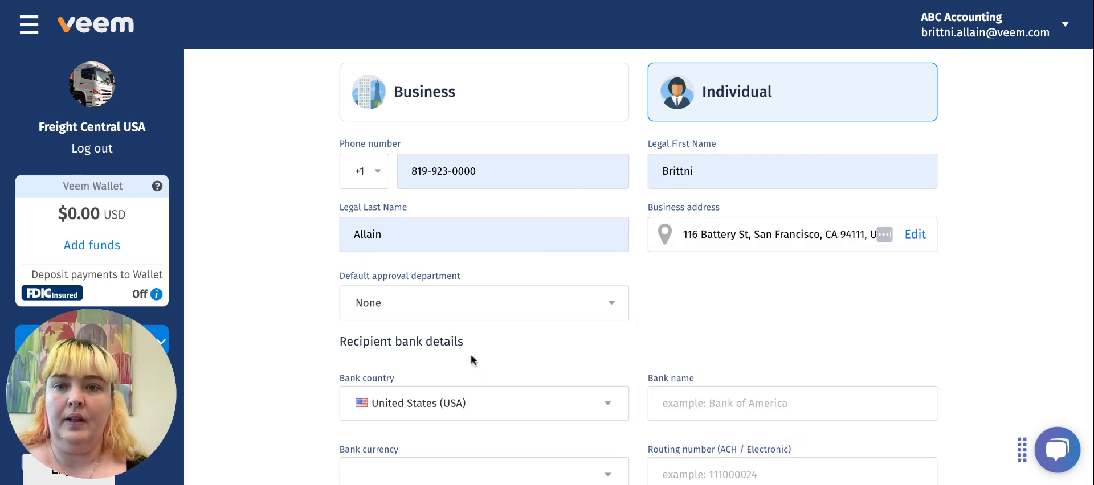
scroll(472, 358, down, 5)
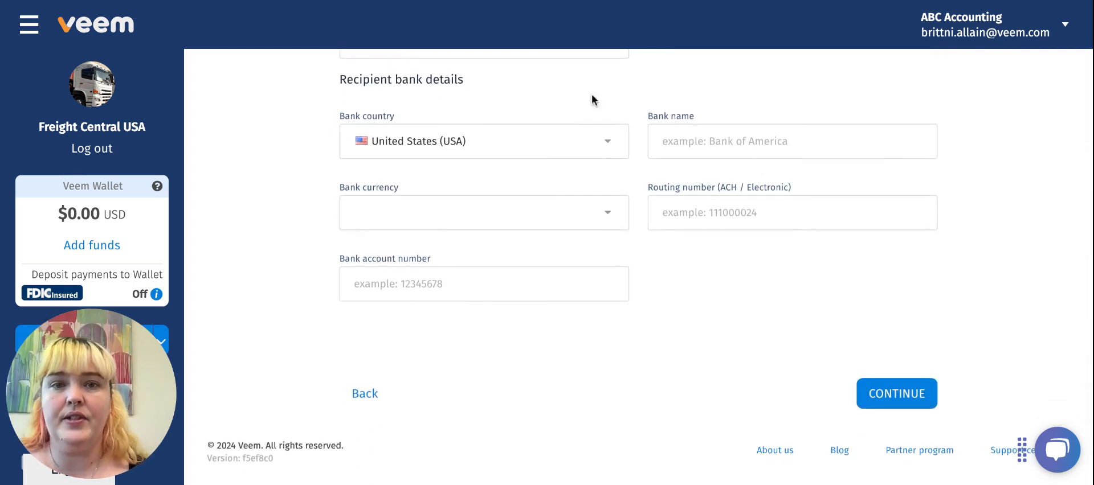
Enter Wells Fargo as the recipient's bank and set the bank currency to USD ($)
click(716, 141)
text(Wells Fargo)
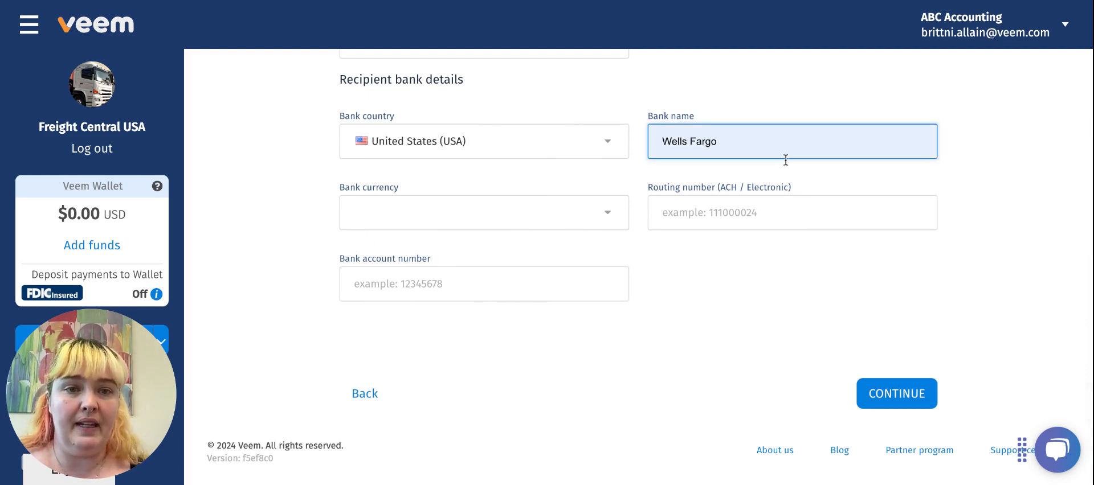
click(439, 219)
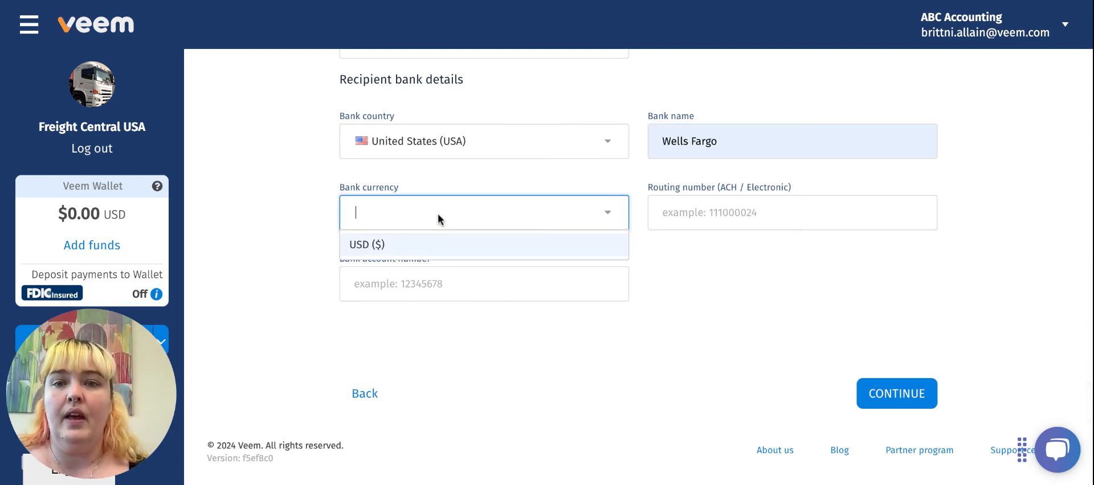
click(413, 250)
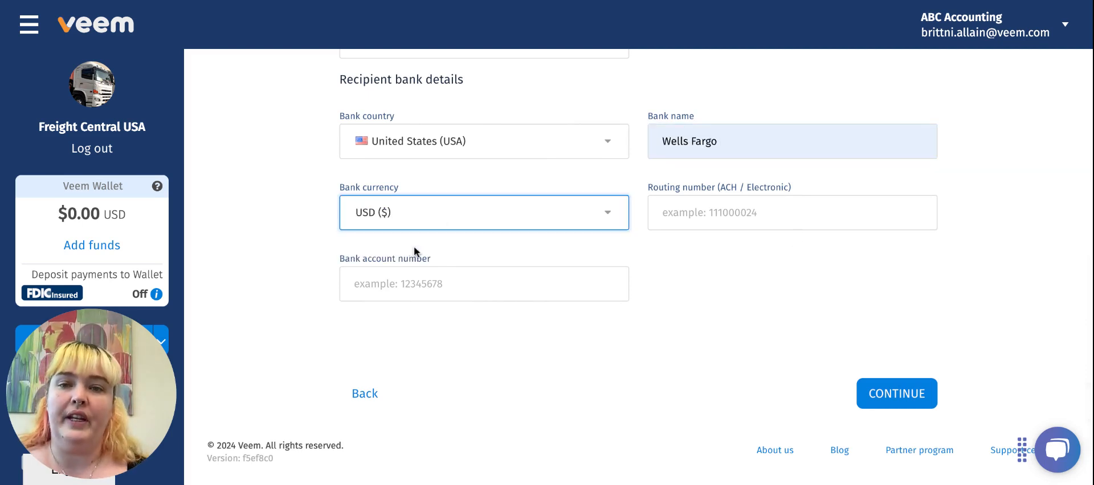
Fill in the bank account and routing numbers and submit the bank details
click(512, 279)
text(12345678)
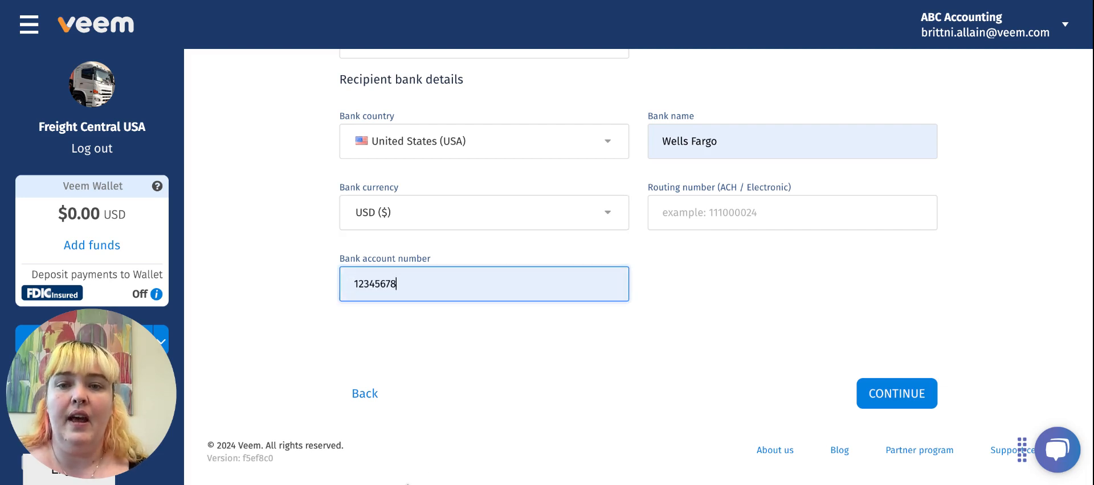
key(Tab)
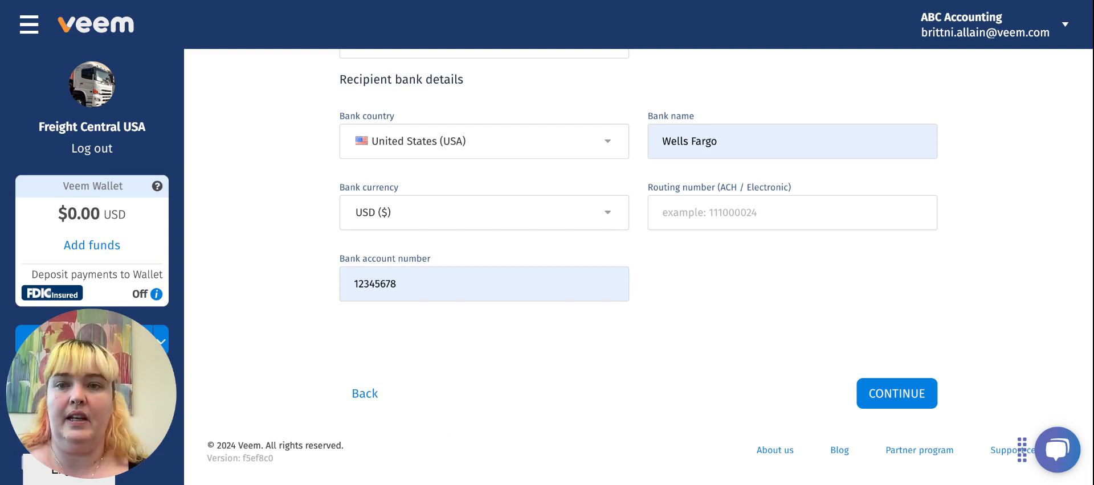
click(747, 217)
text(011401533)
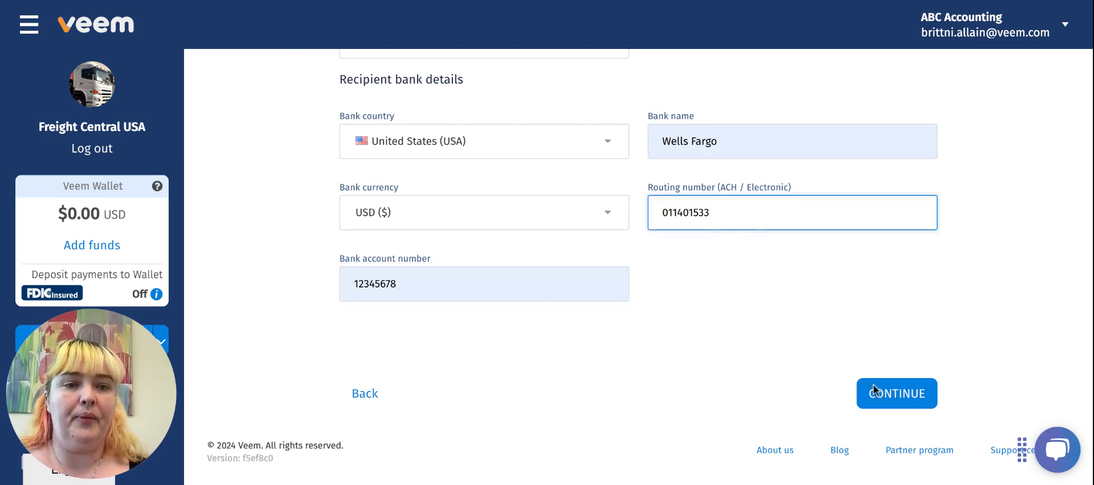
click(891, 404)
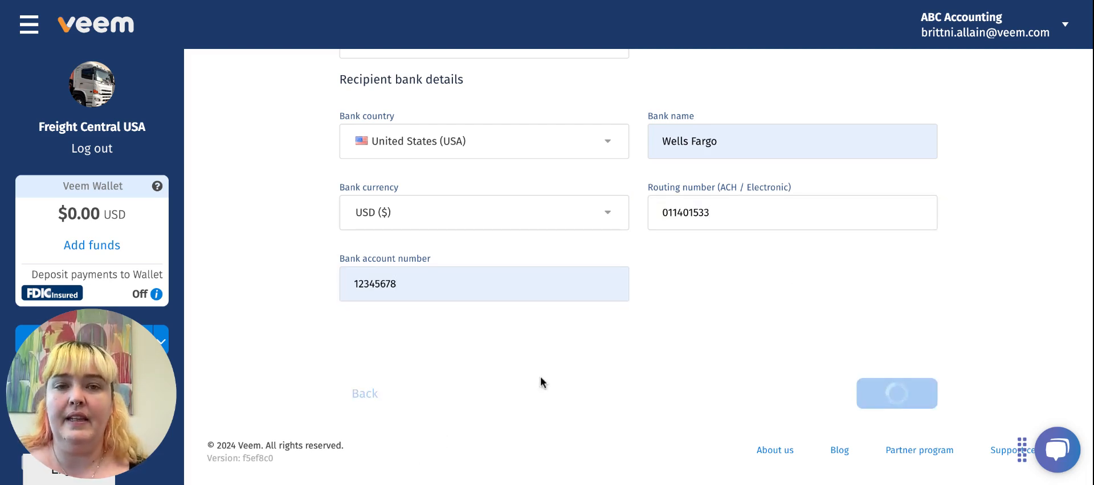
scroll(263, 346, down, 2)
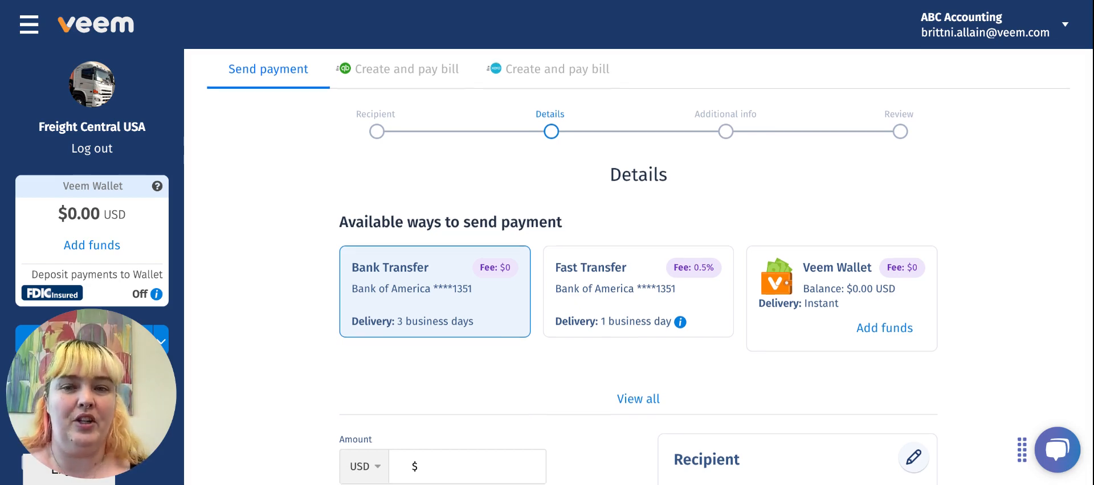
Enter 500 as the payment amount
scroll(234, 220, down, 3)
scroll(234, 220, up, 1)
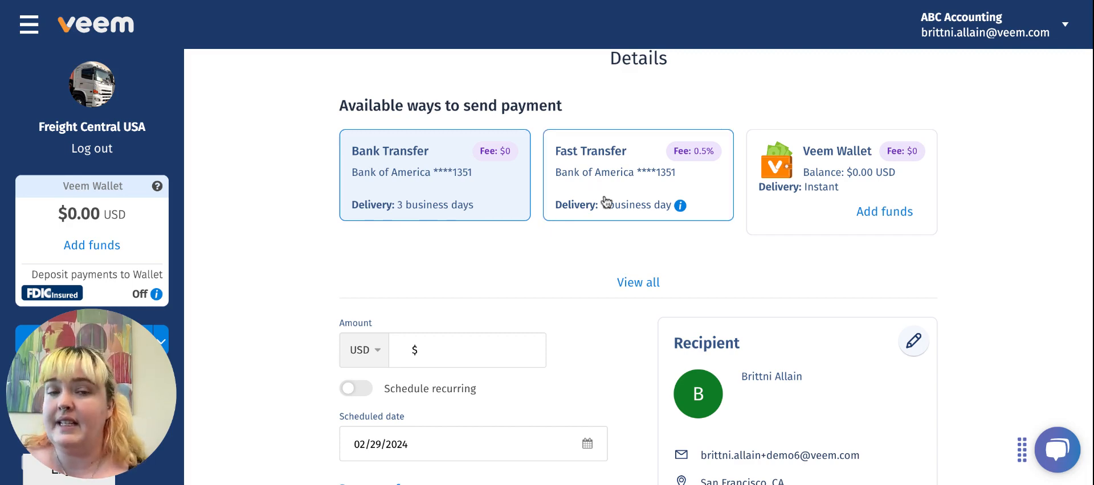
scroll(530, 262, down, 1)
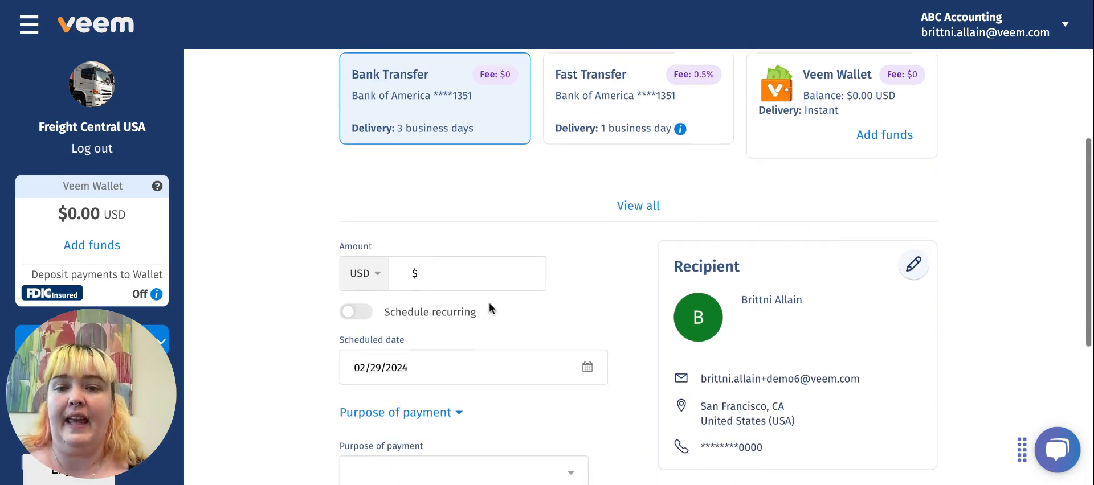
click(462, 272)
text(500)
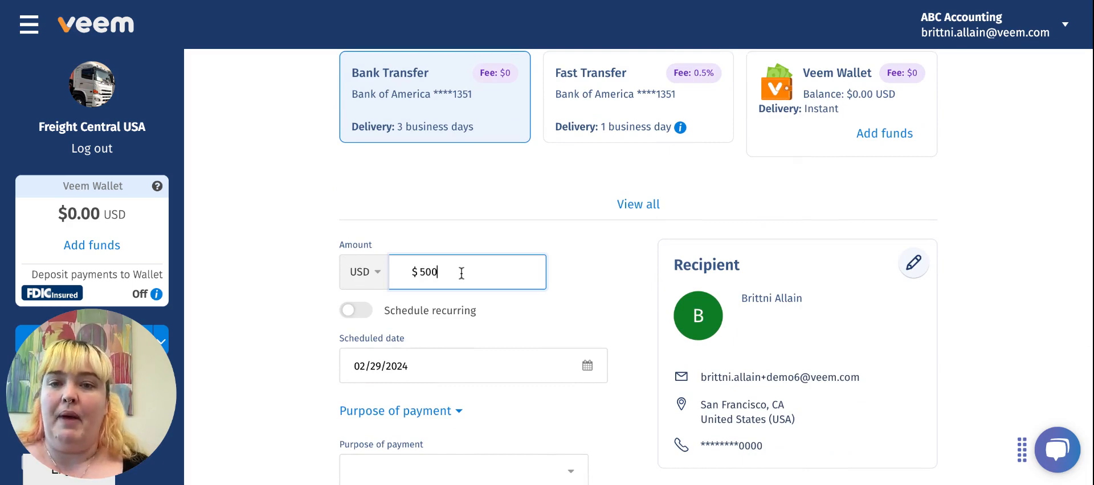
Set the purpose of payment to Services, described as 'Consulting'
scroll(288, 364, down, 2)
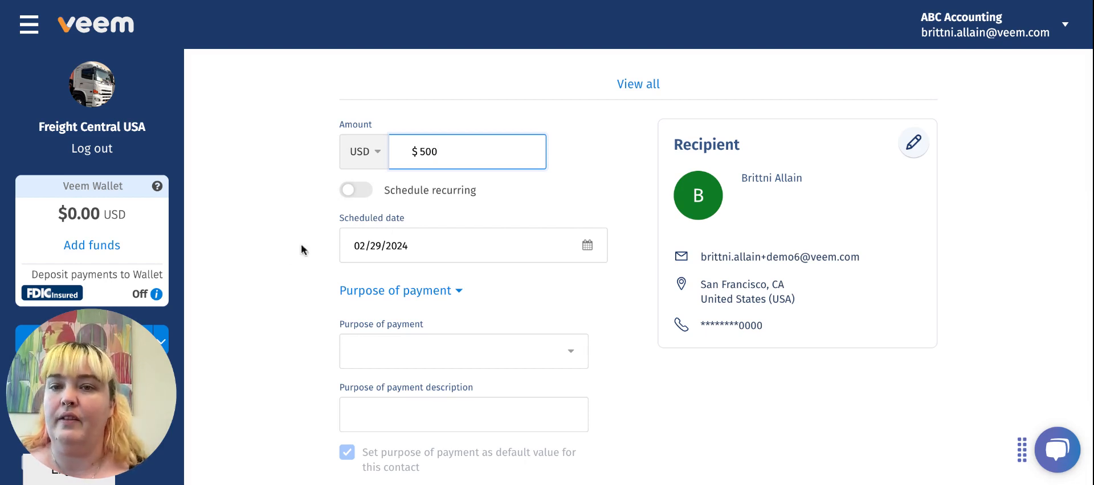
scroll(290, 252, down, 2)
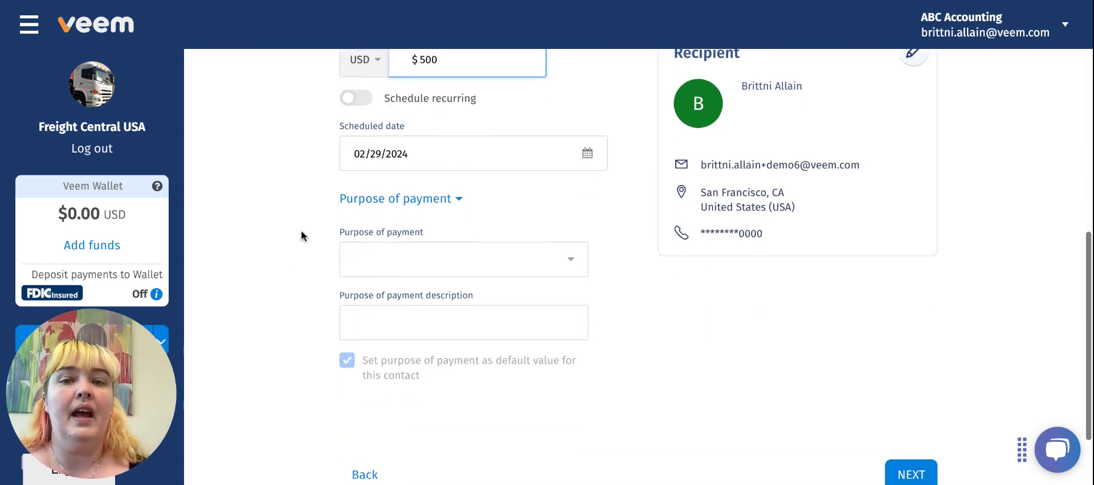
click(406, 265)
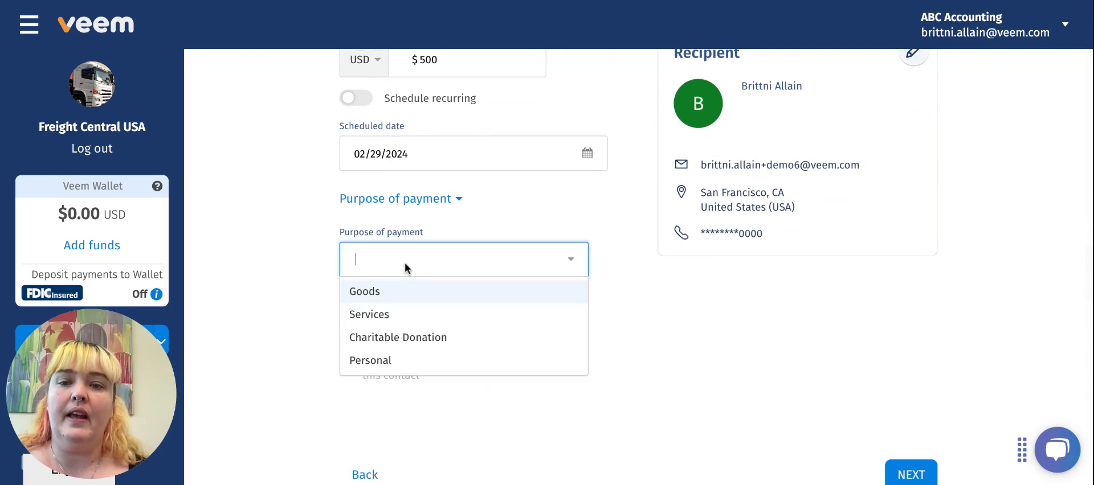
click(401, 312)
click(401, 318)
text(Consulting)
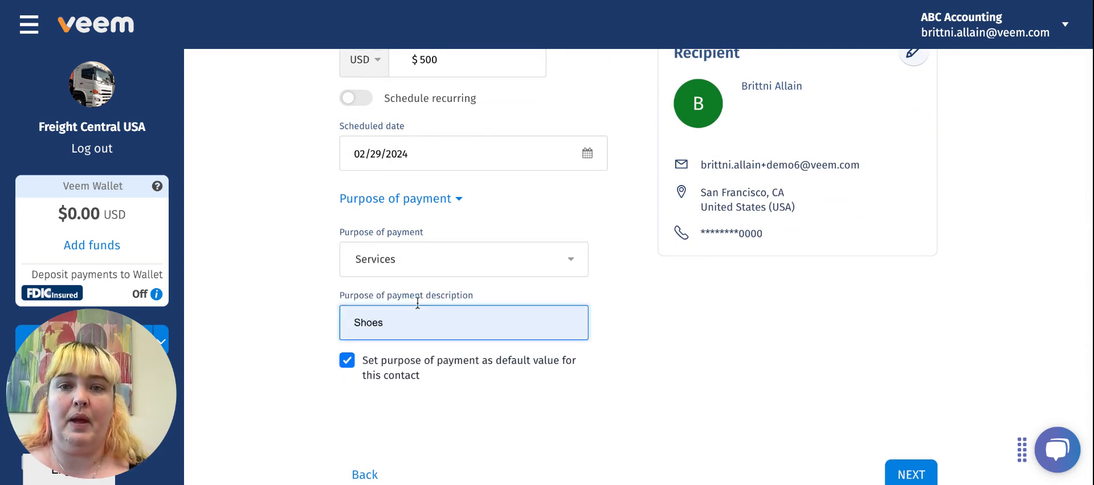
scroll(244, 361, down, 2)
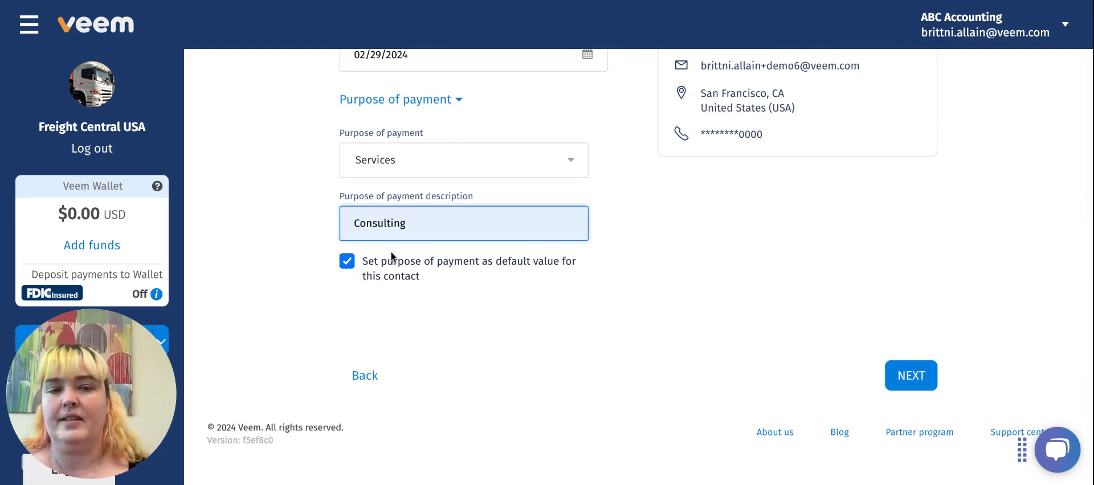
Move to the additional info step and enter the invoice number
click(906, 377)
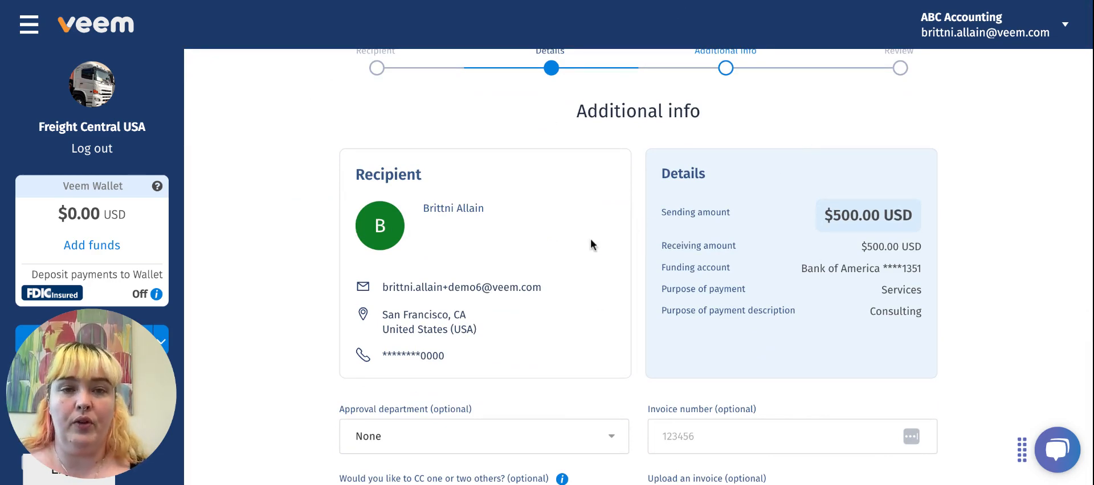
scroll(778, 286, down, 4)
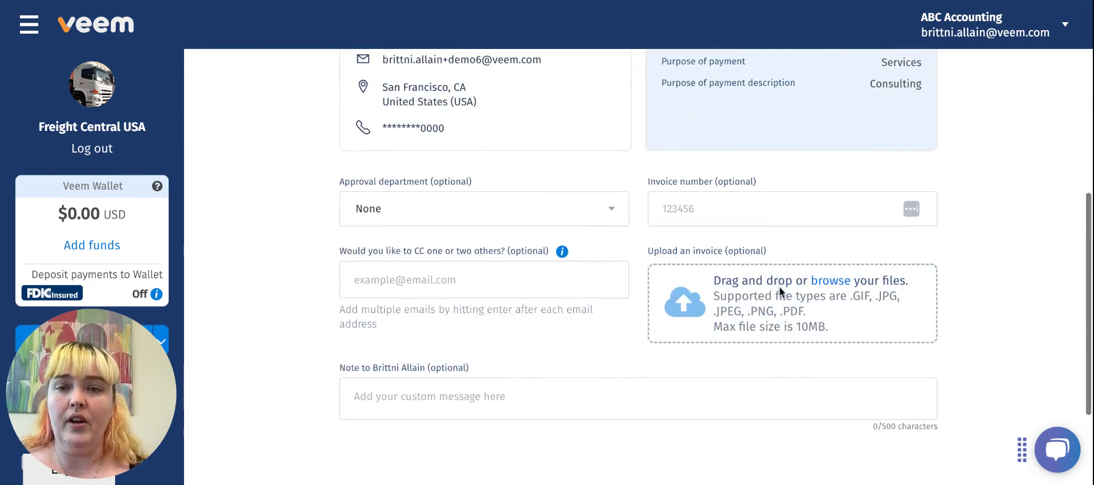
scroll(778, 286, down, 2)
click(703, 127)
text(1234)
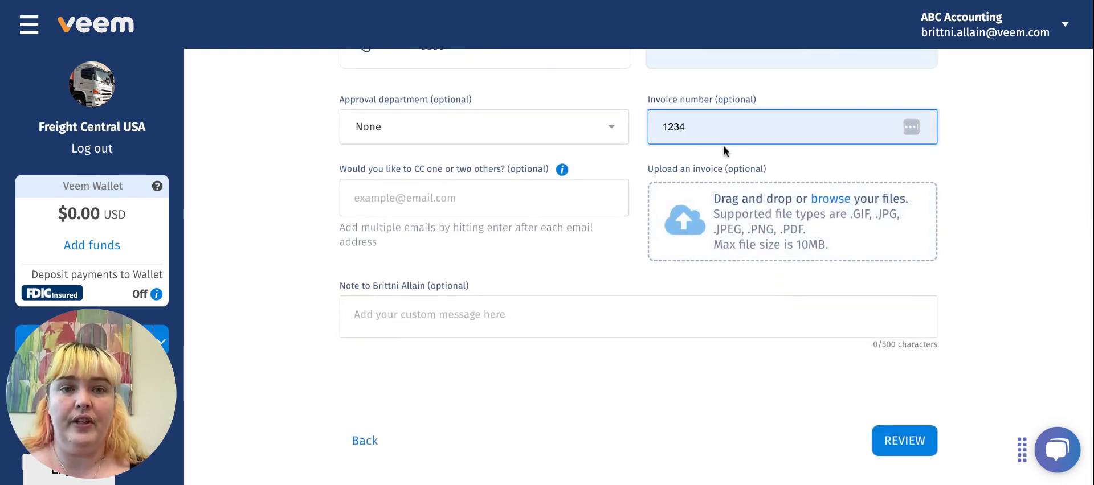
text(5)
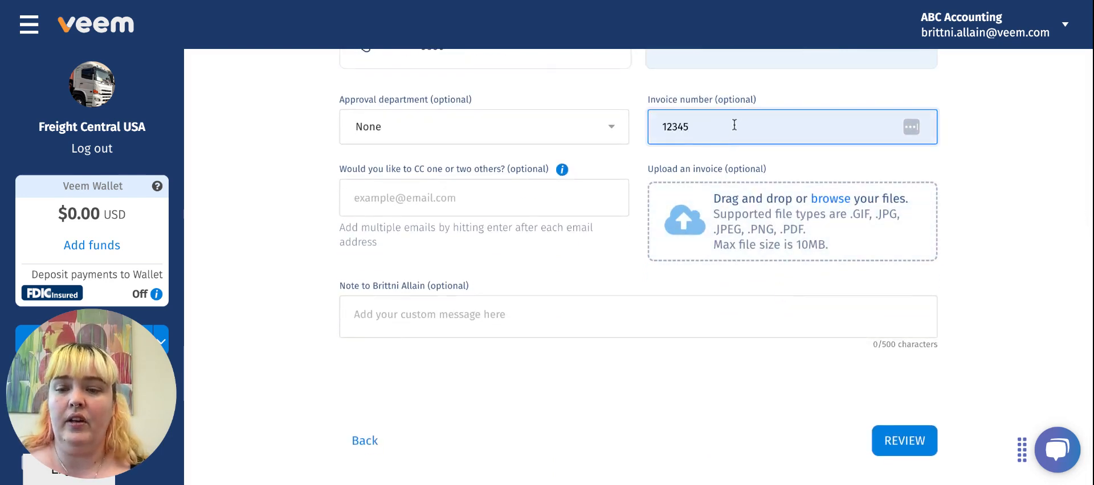
text(5)
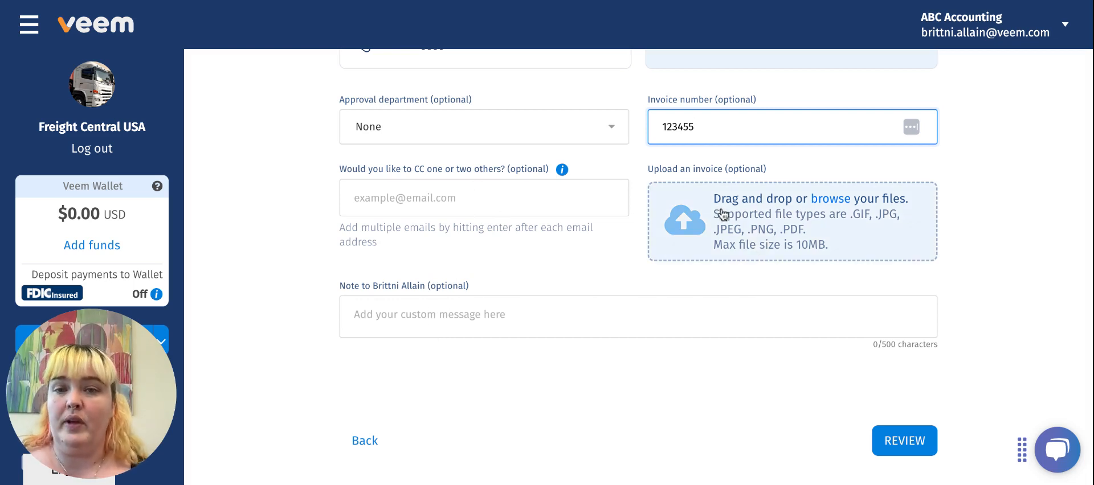
Add the recipient note 'Thank you!' and proceed to the payment review
click(420, 314)
text(Thank )
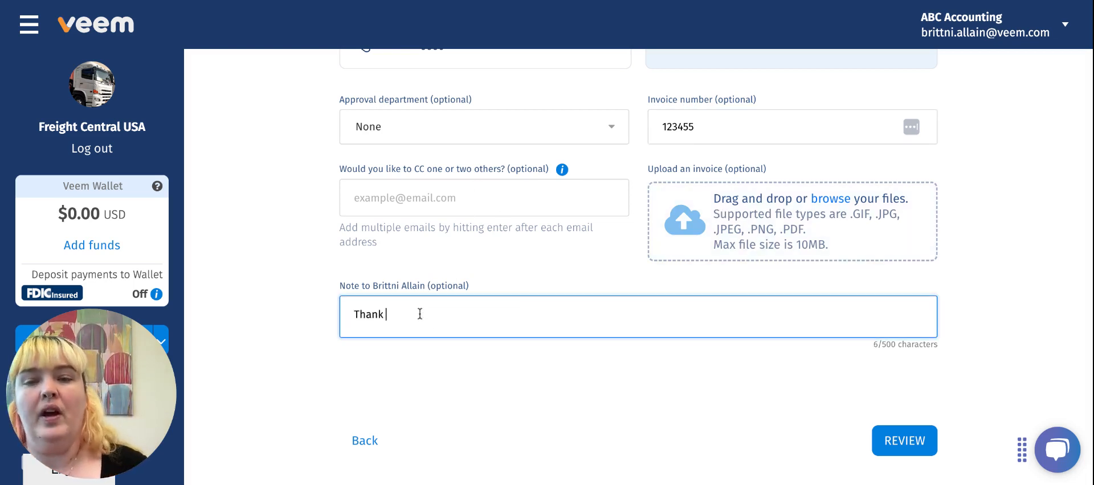
text(you!)
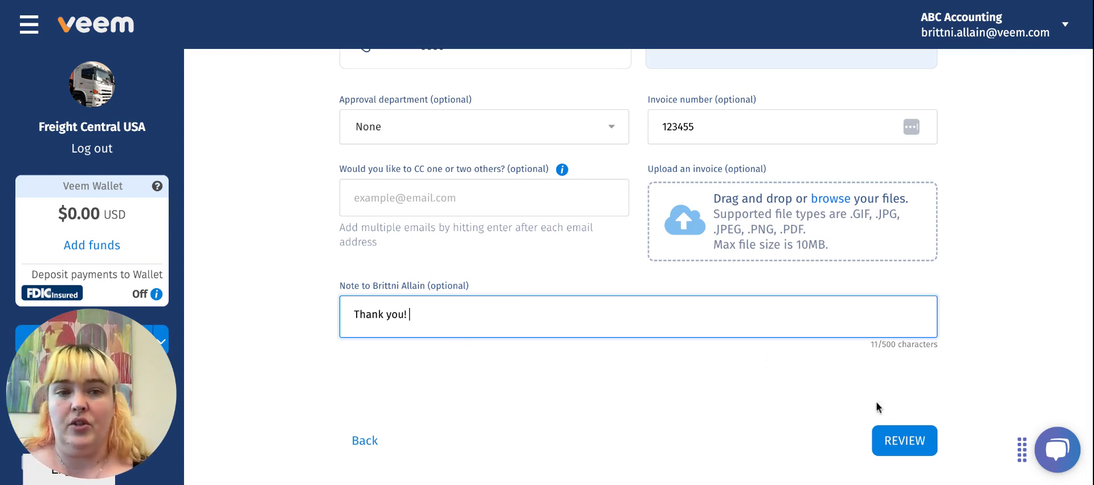
click(897, 439)
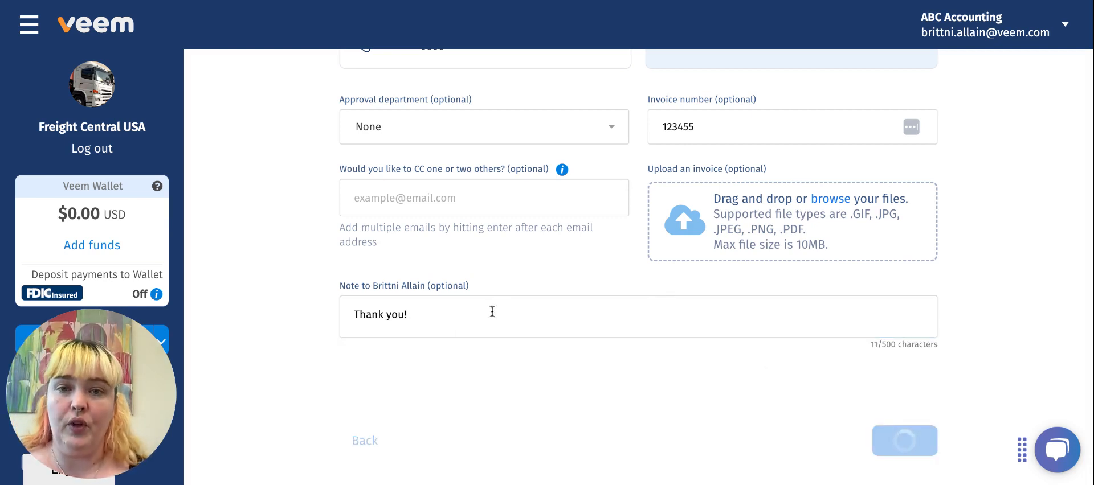
Check the $500 payment's review details and approvers, then submit it for approval
scroll(370, 406, down, 4)
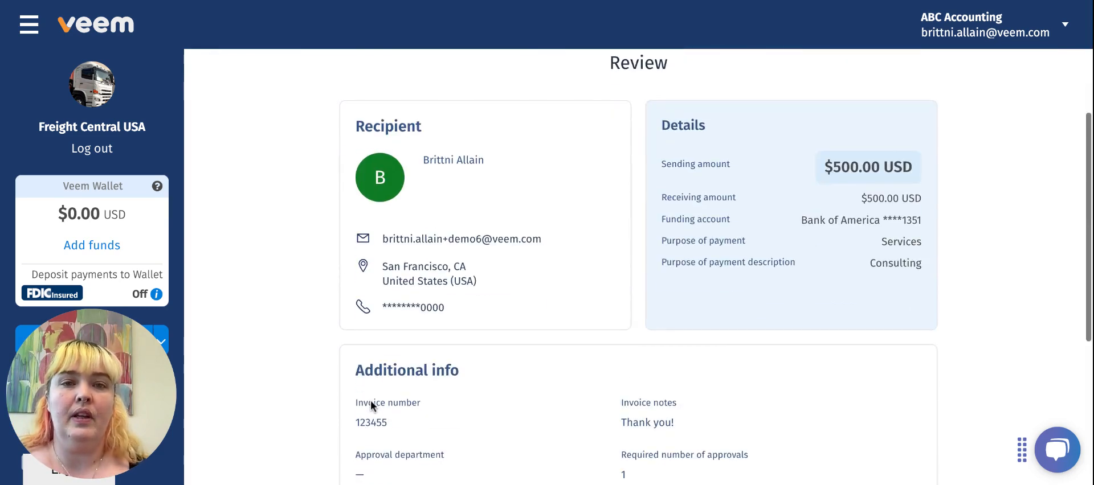
scroll(370, 401, down, 5)
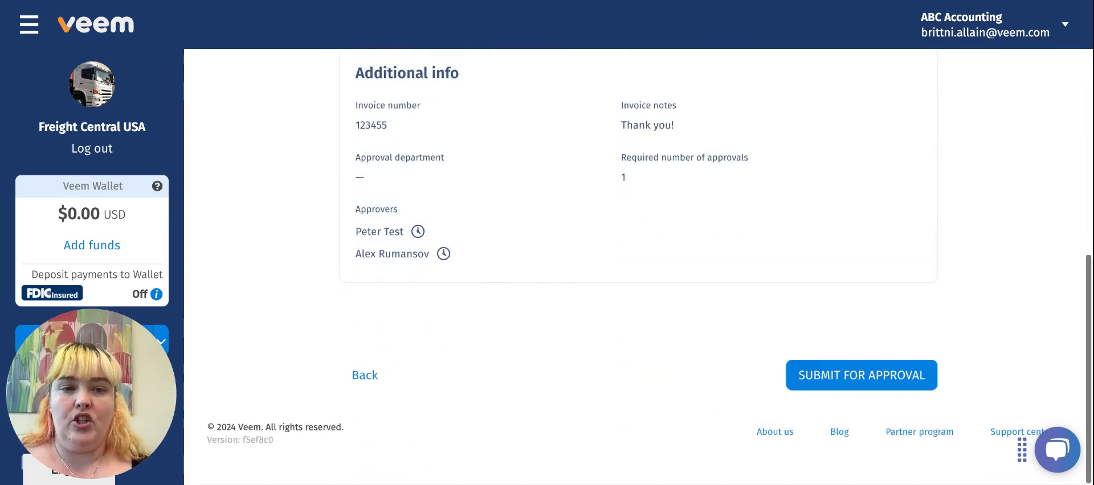
scroll(857, 408, up, 1)
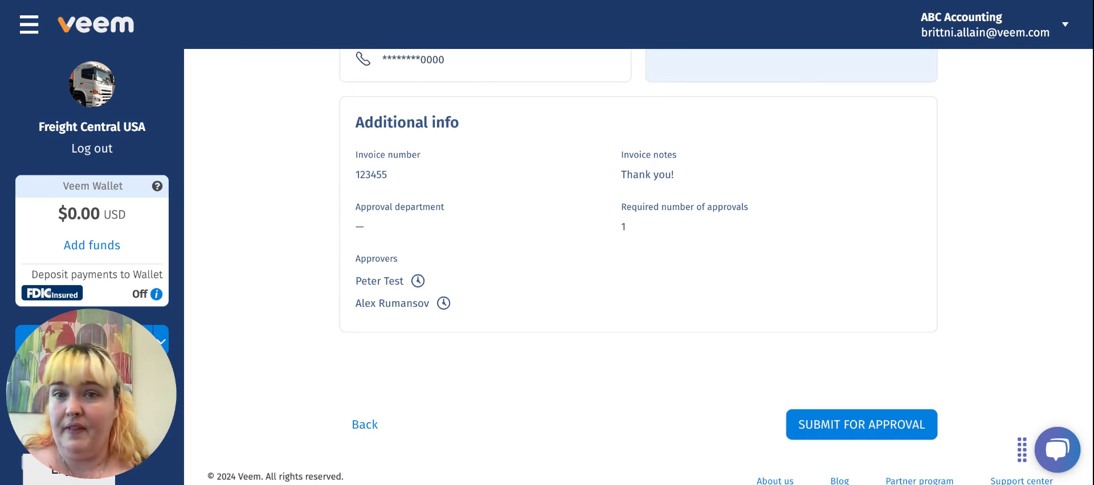
click(852, 426)
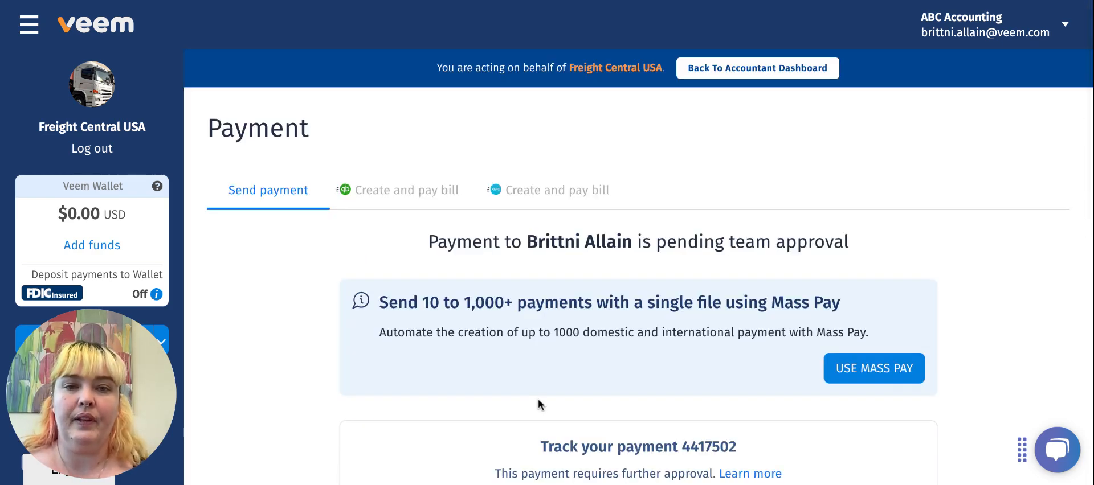
Close the satisfaction survey popup on the payment-pending confirmation page
scroll(537, 405, down, 5)
scroll(638, 268, down, 1)
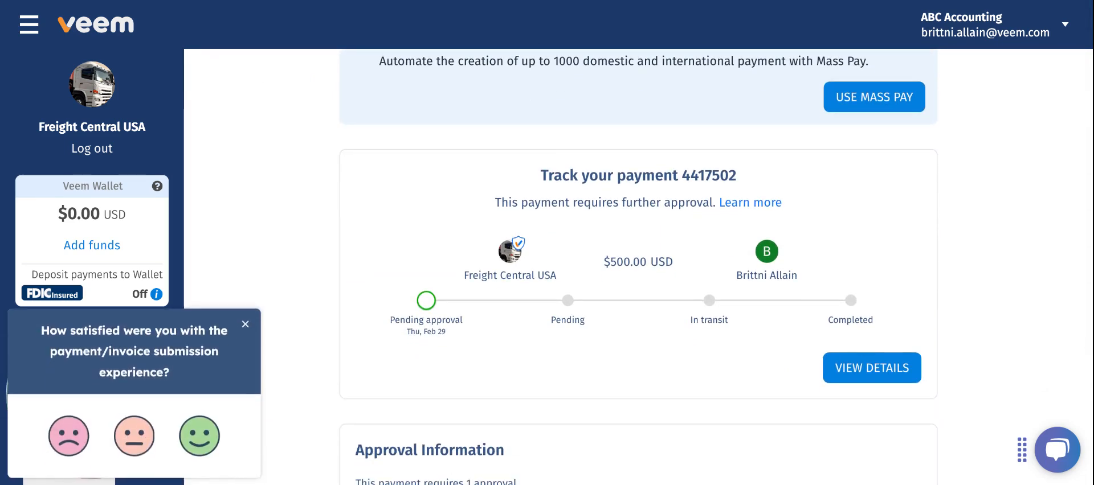
click(246, 321)
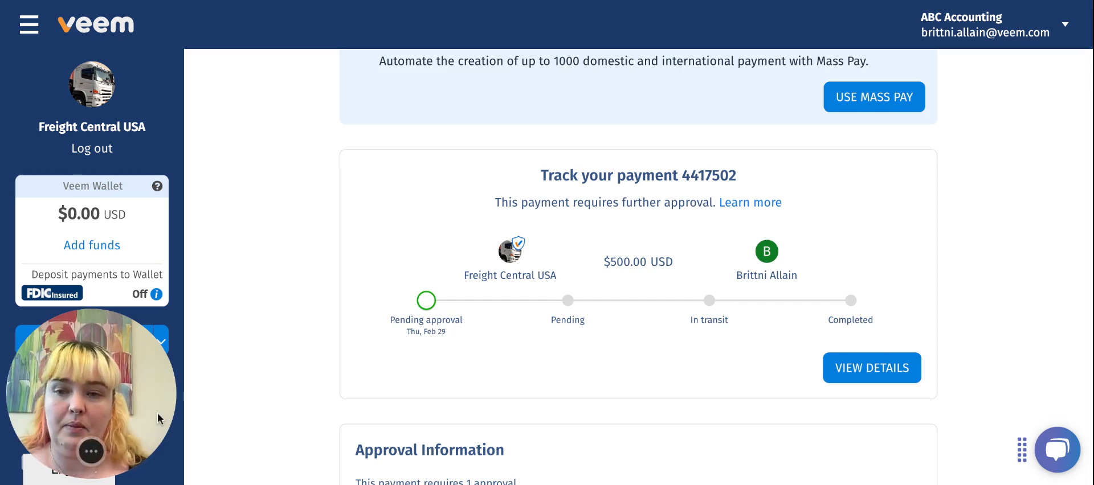
drag(157, 412, 339, 415)
scroll(119, 406, down, 5)
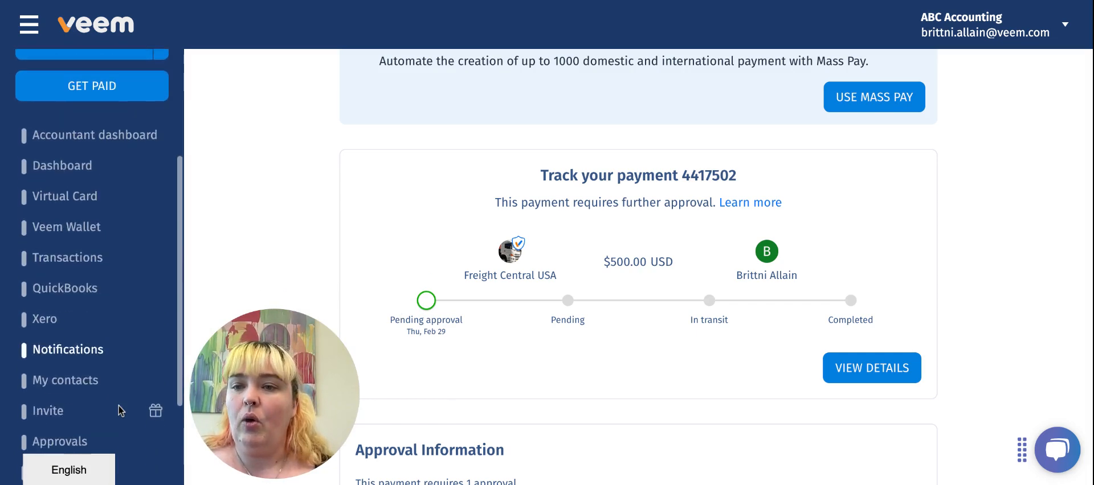
Go to Transactions and locate the $500.00 USD payment pending approval in the Payments table
click(62, 259)
drag(318, 401, 146, 401)
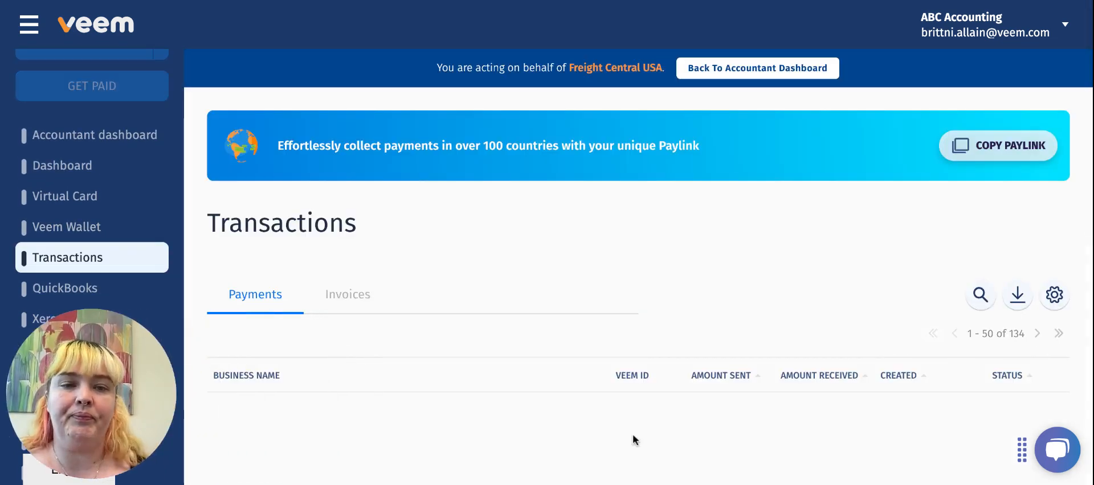
scroll(633, 434, down, 4)
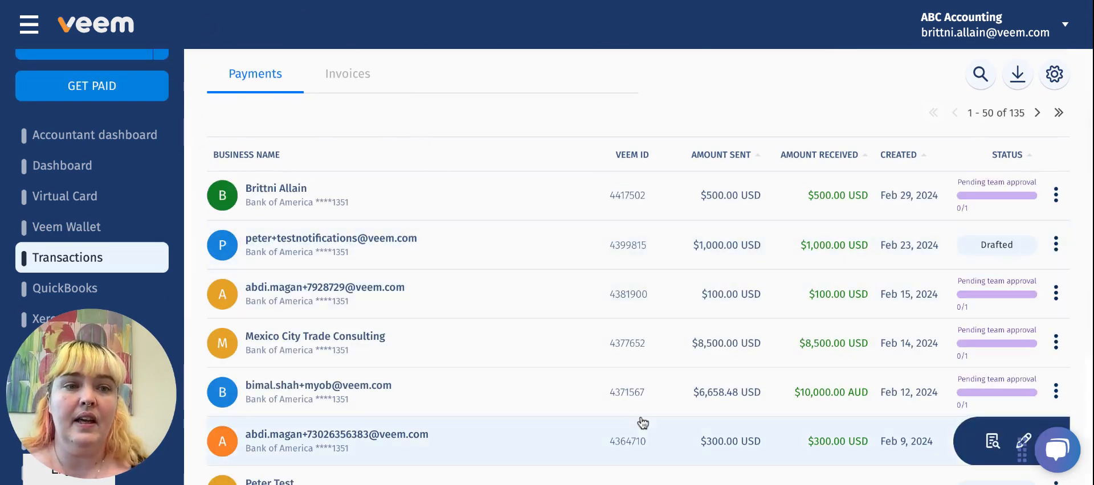
scroll(717, 424, down, 2)
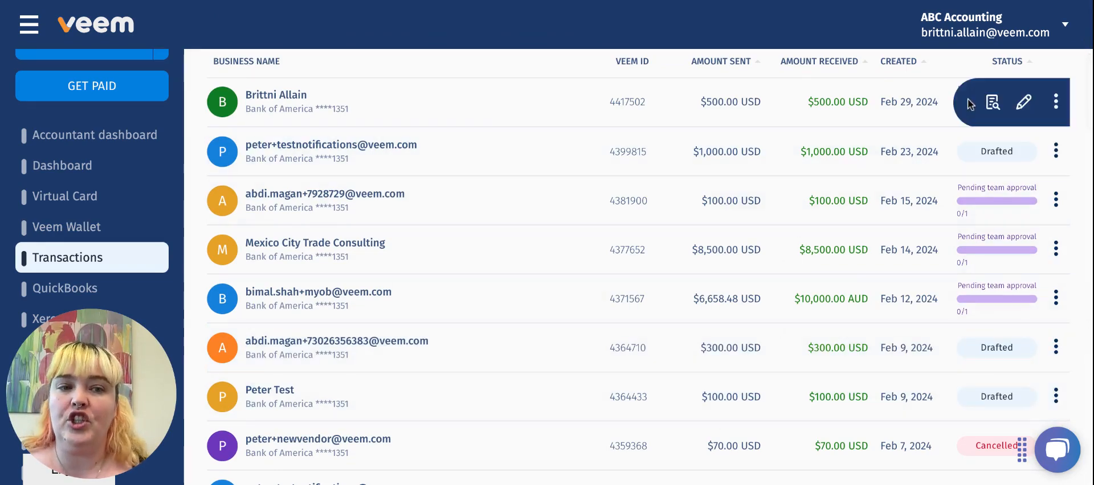
scroll(955, 443, down, 9)
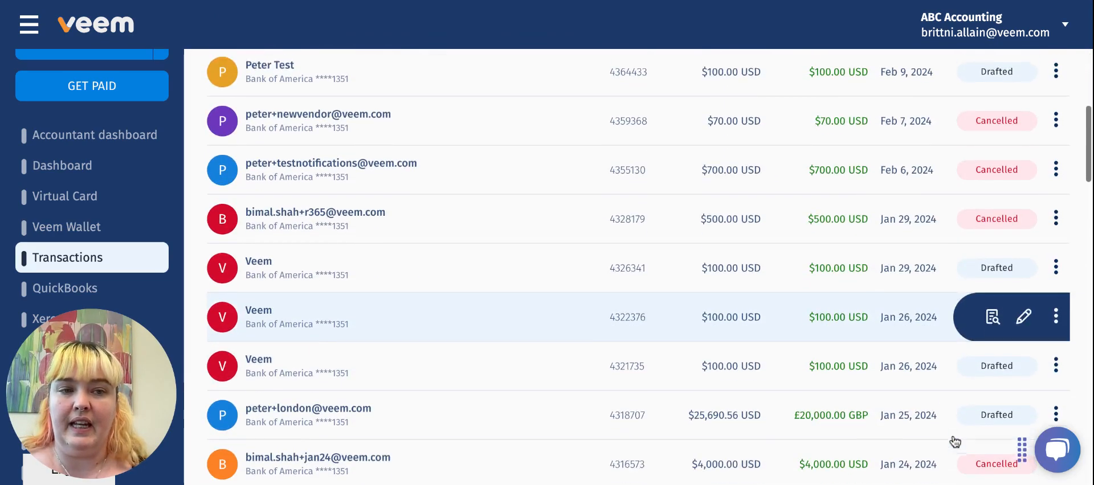
scroll(819, 344, up, 10)
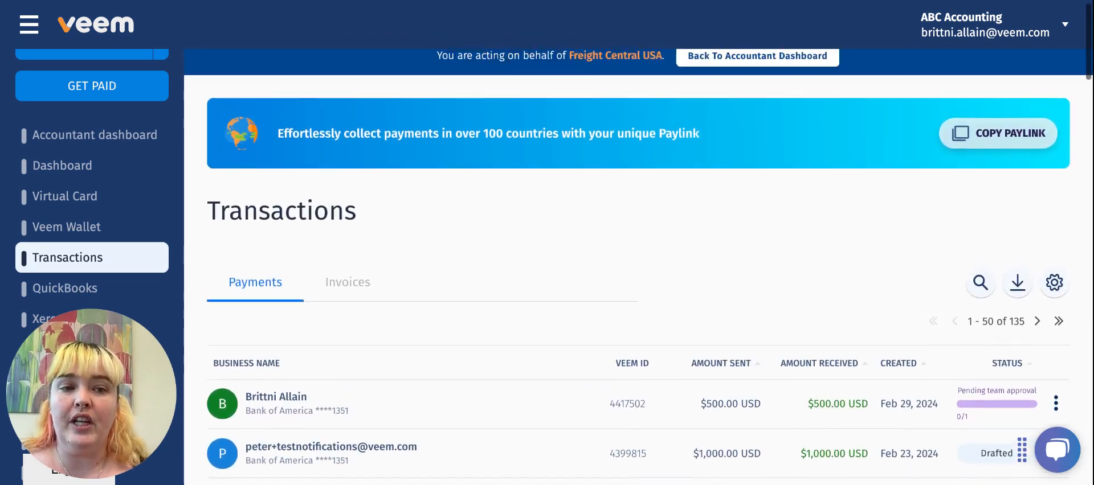
scroll(819, 344, down, 1)
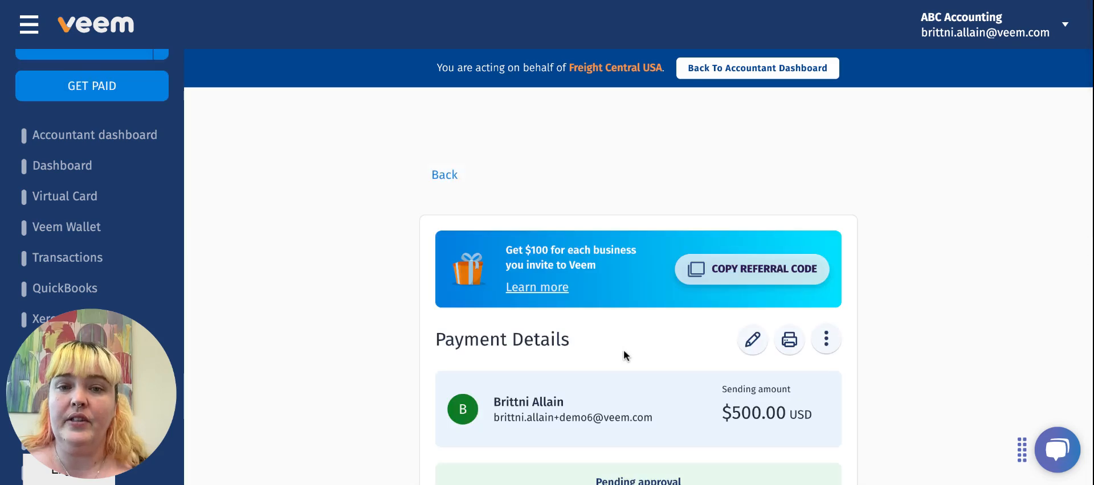
Expand the $500 payment's transaction history, close the feedback survey, and return to the client dashboard
scroll(625, 355, down, 5)
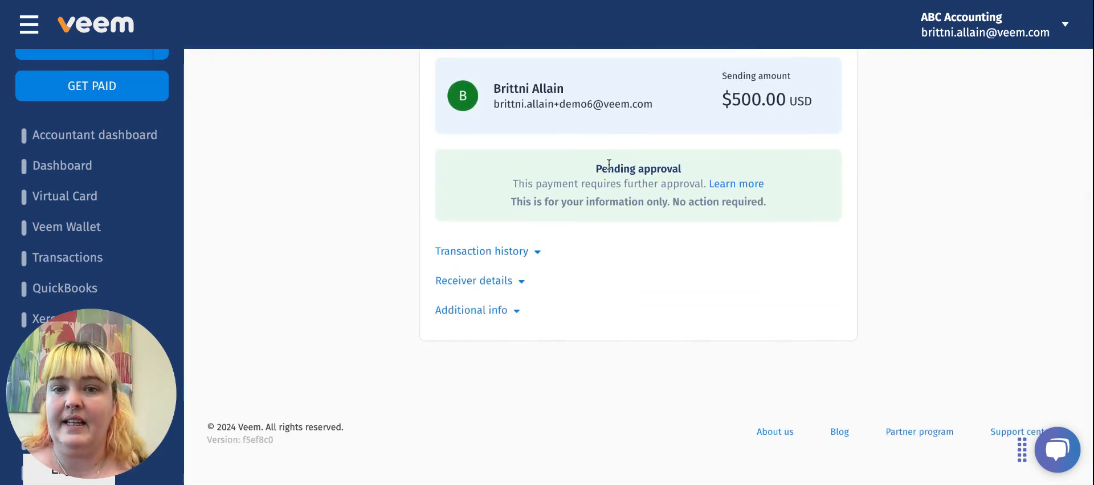
click(535, 254)
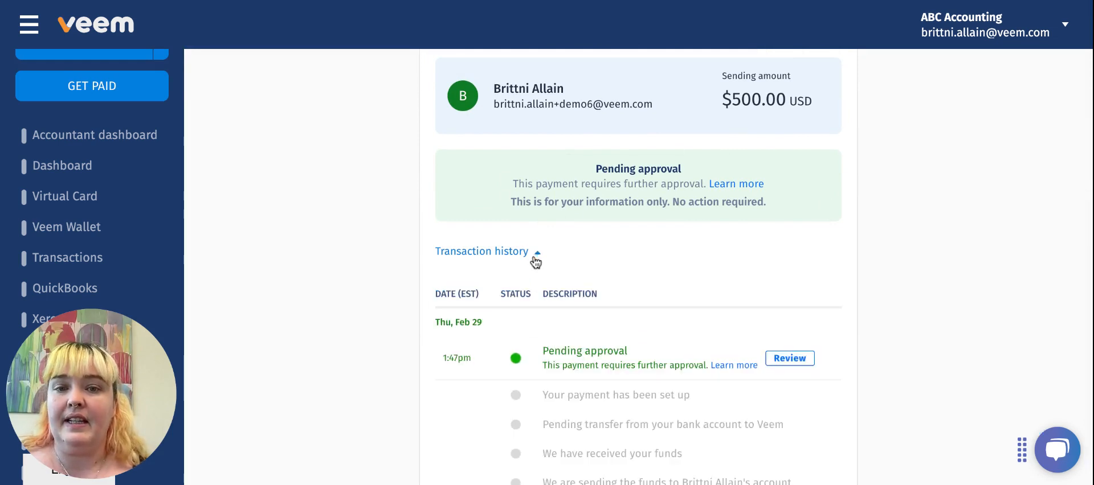
scroll(558, 349, down, 2)
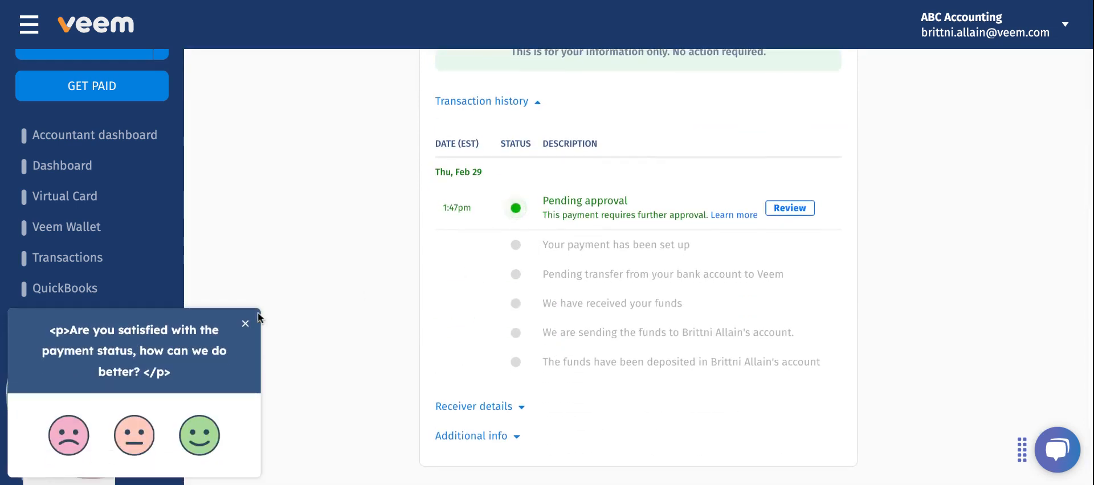
click(245, 323)
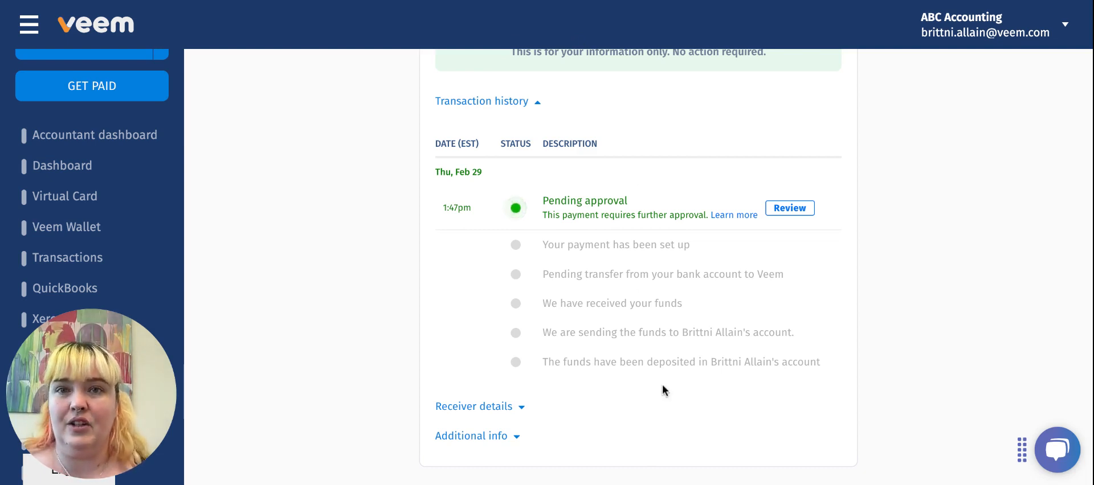
click(402, 3)
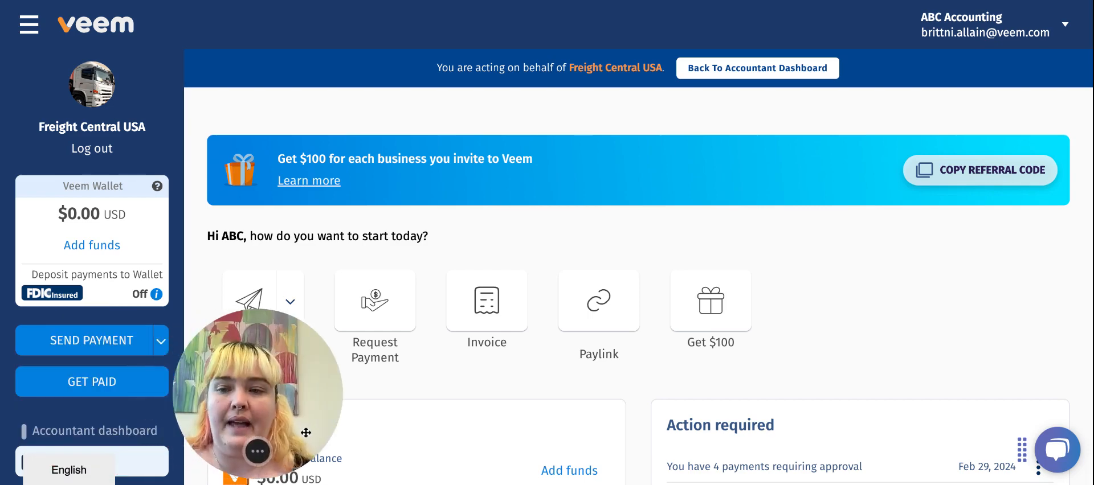
Open Mass Pay from the sidebar menu for Freight Central USA
scroll(91, 399, down, 8)
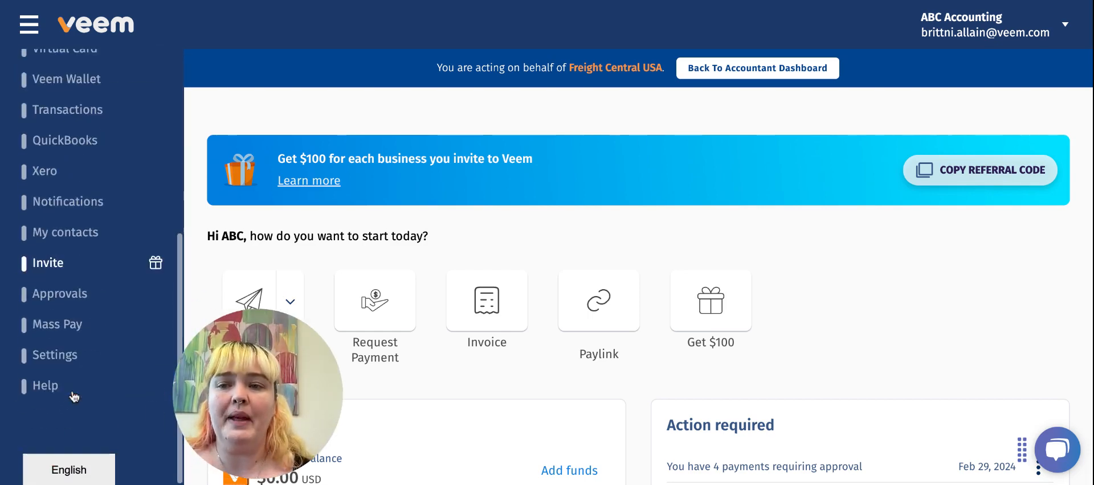
click(59, 329)
drag(302, 411, 133, 411)
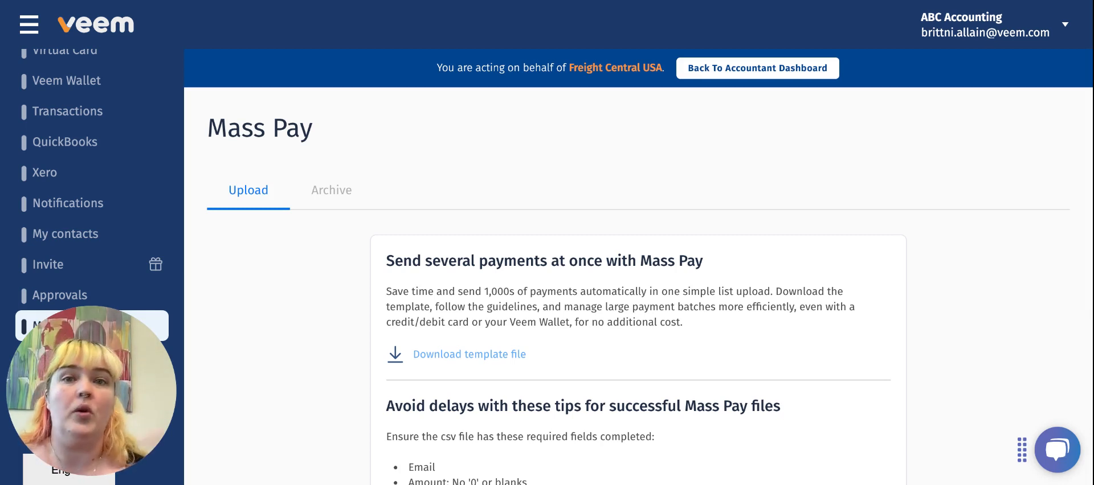
Pick 29 February 2024 as the Mass Pay processing date
scroll(447, 406, down, 1)
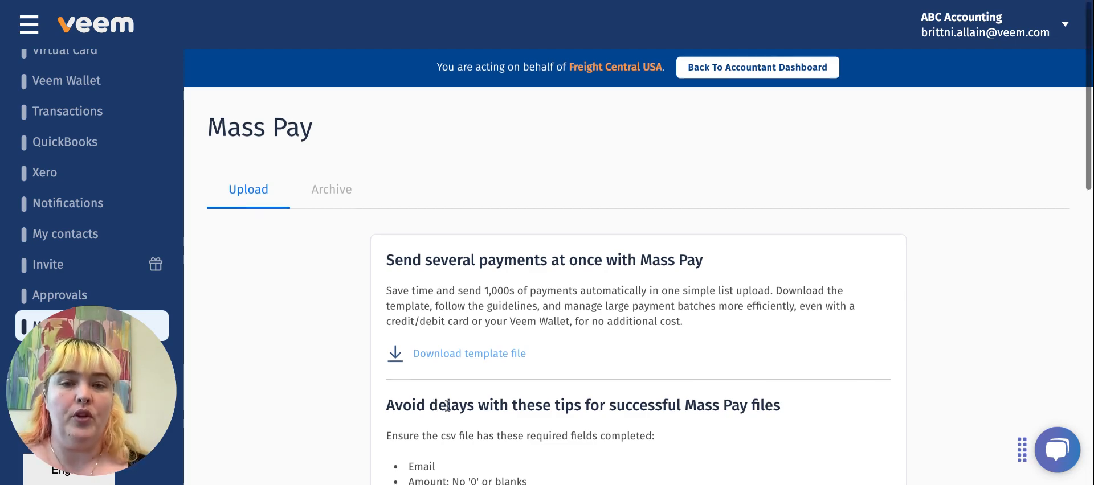
scroll(448, 405, down, 1)
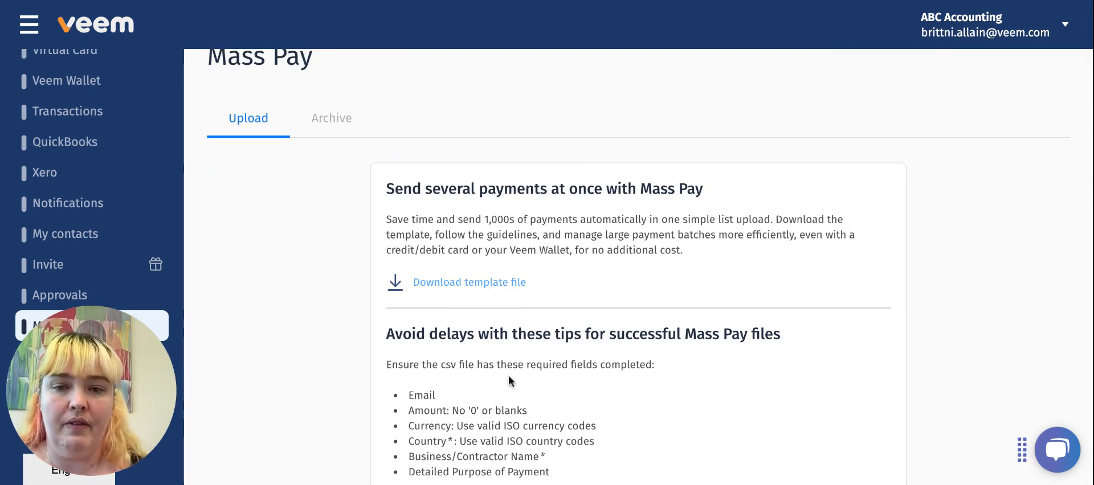
scroll(513, 312, down, 3)
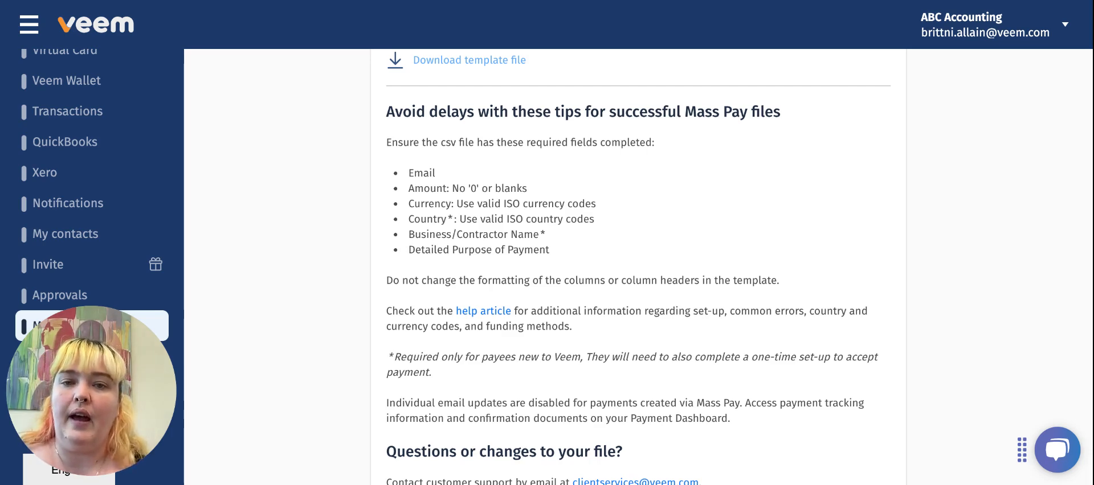
scroll(638, 266, down, 6)
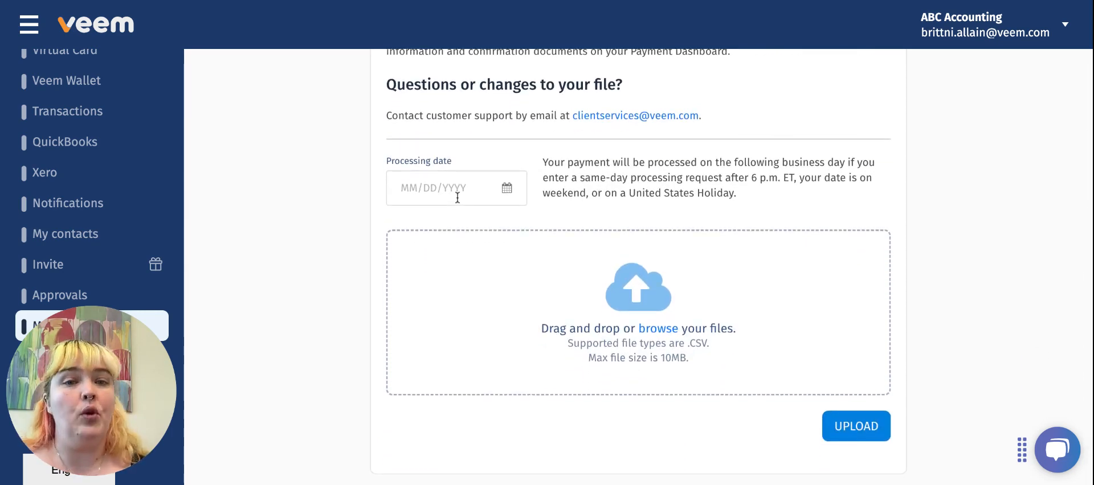
click(457, 197)
click(503, 383)
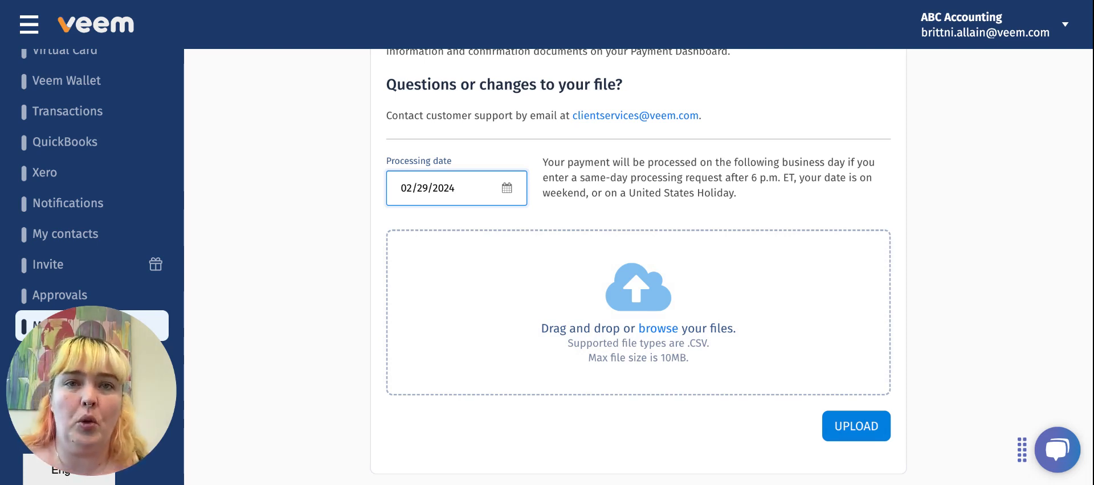
Keep the processing date at 02/29/2024 and attach masspay_template (6).csv
click(507, 188)
click(306, 309)
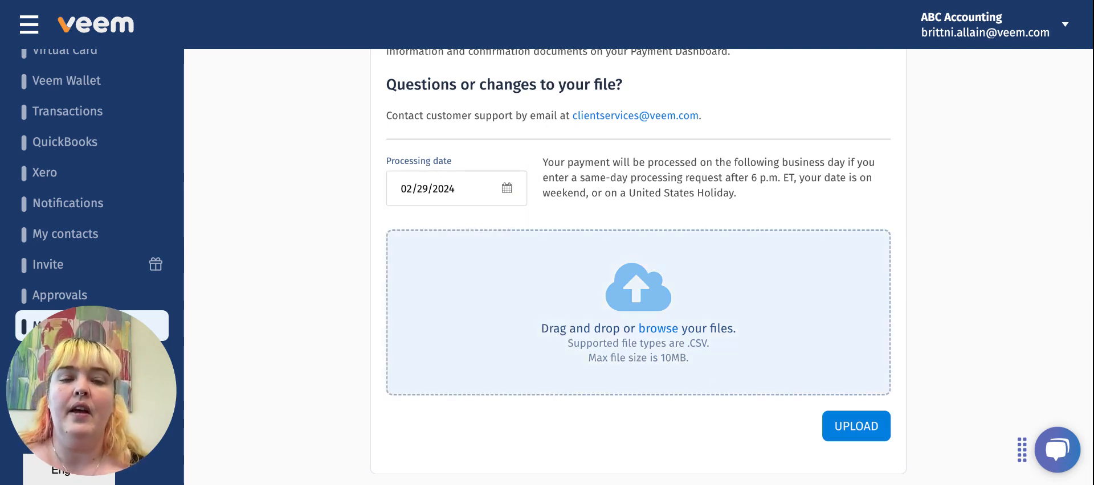
click(676, 330)
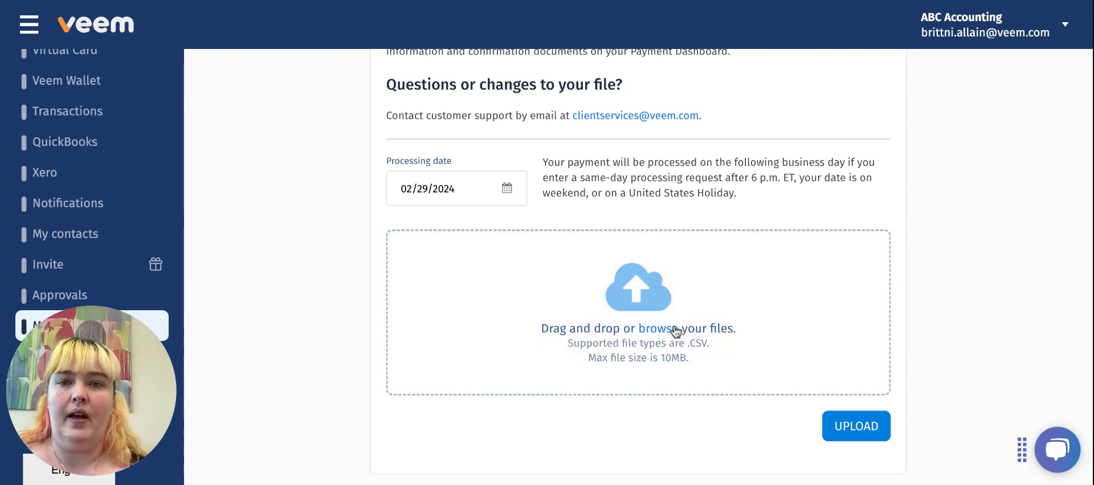
click(789, 343)
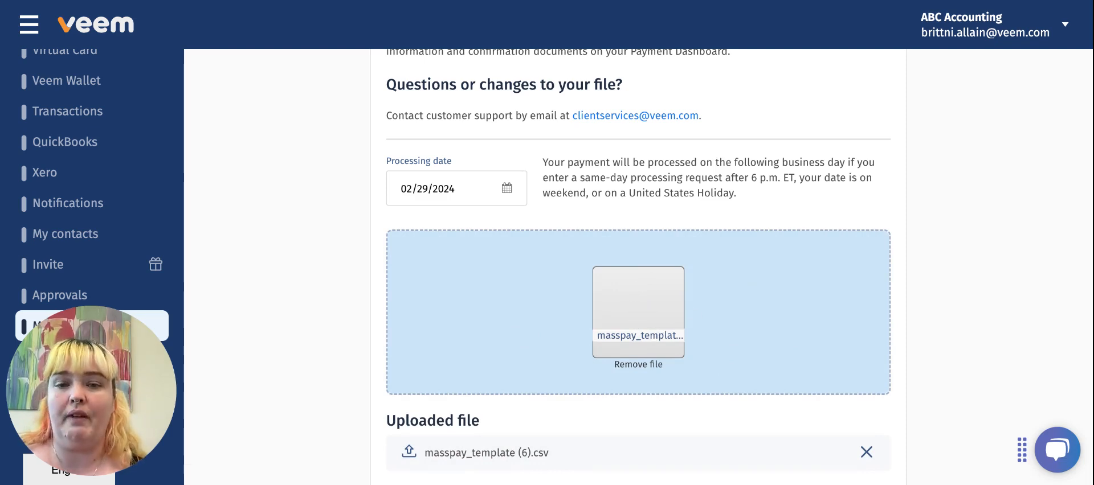
Upload the attached Mass Pay file and dismiss the processing notification
scroll(638, 268, down, 3)
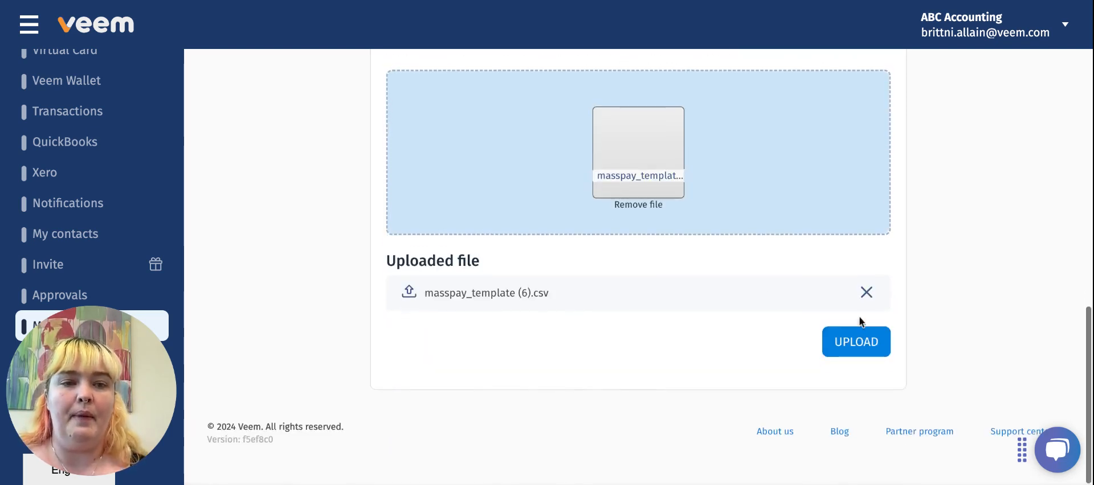
click(868, 344)
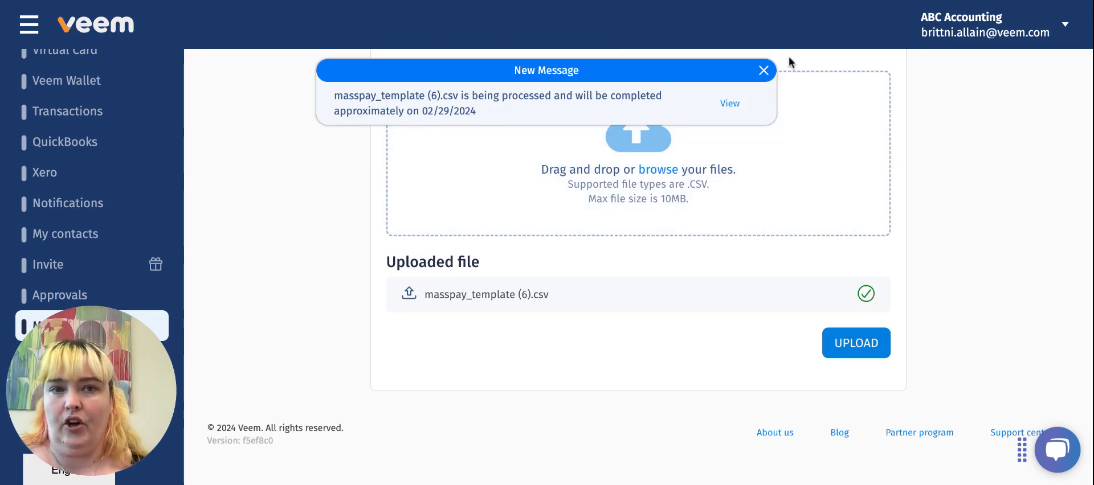
click(763, 70)
scroll(580, 220, up, 15)
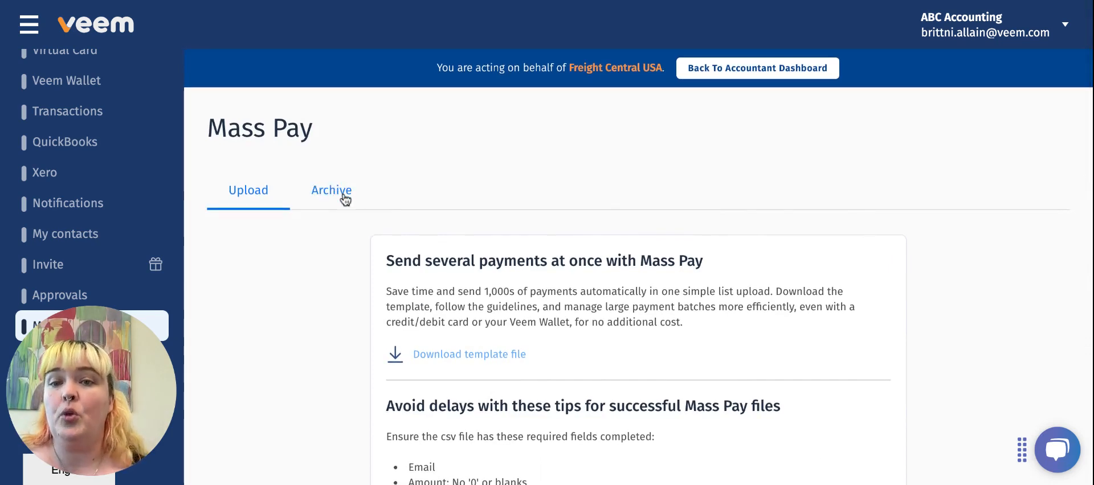
Switch to the Mass Pay Archive tab and check its file list, which reads No results found
click(344, 200)
scroll(440, 350, down, 2)
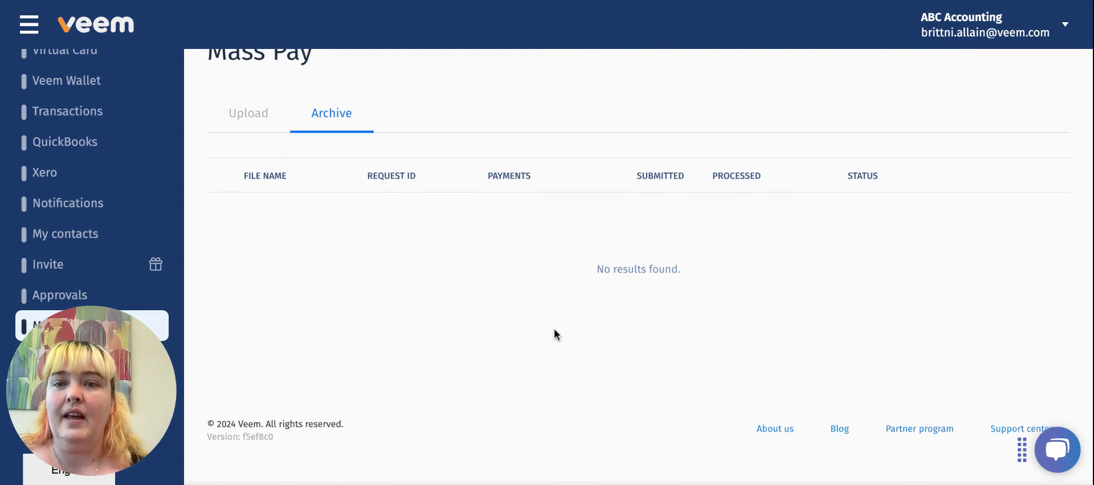
scroll(554, 329, up, 2)
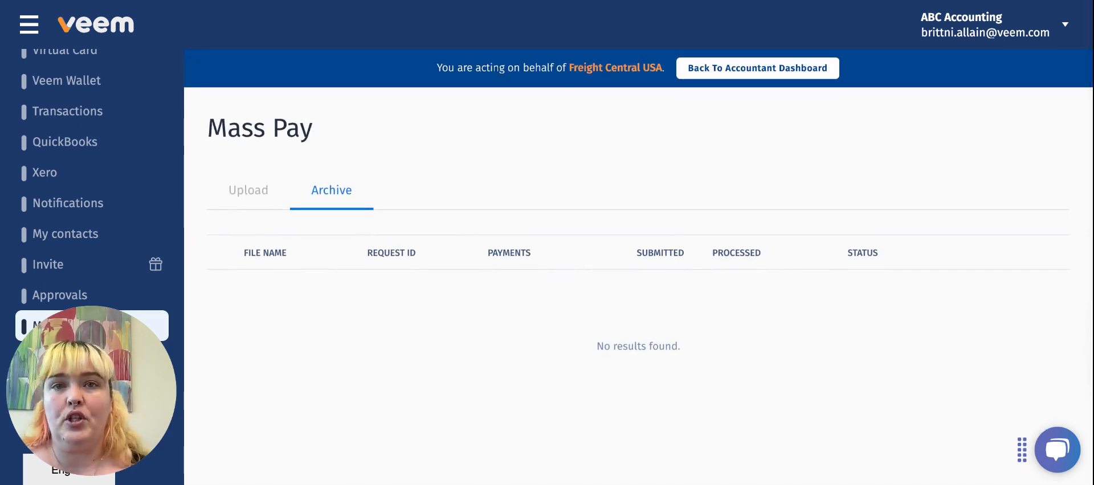
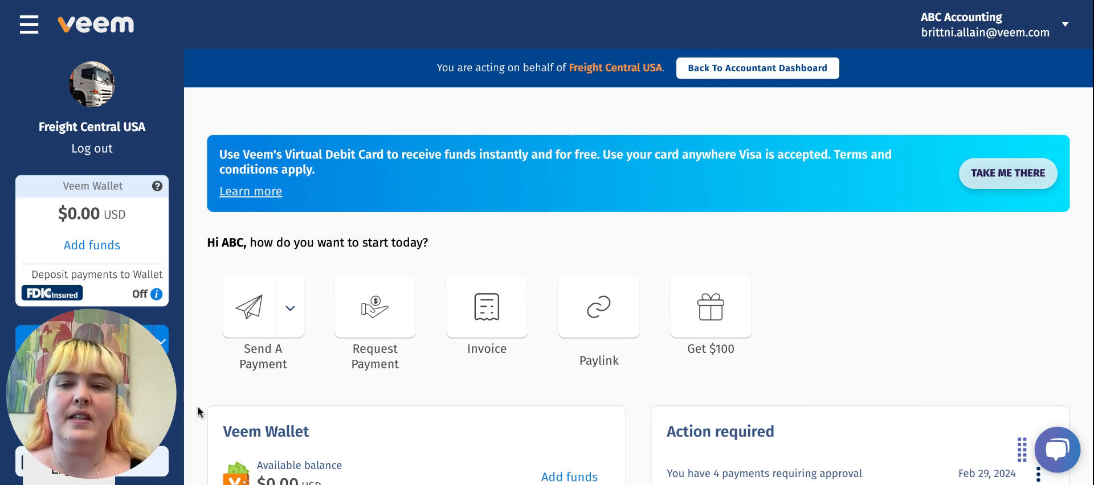
Start a payment request and pick the demo network contact, found by e-mail, as payer
mouse_move(171, 419)
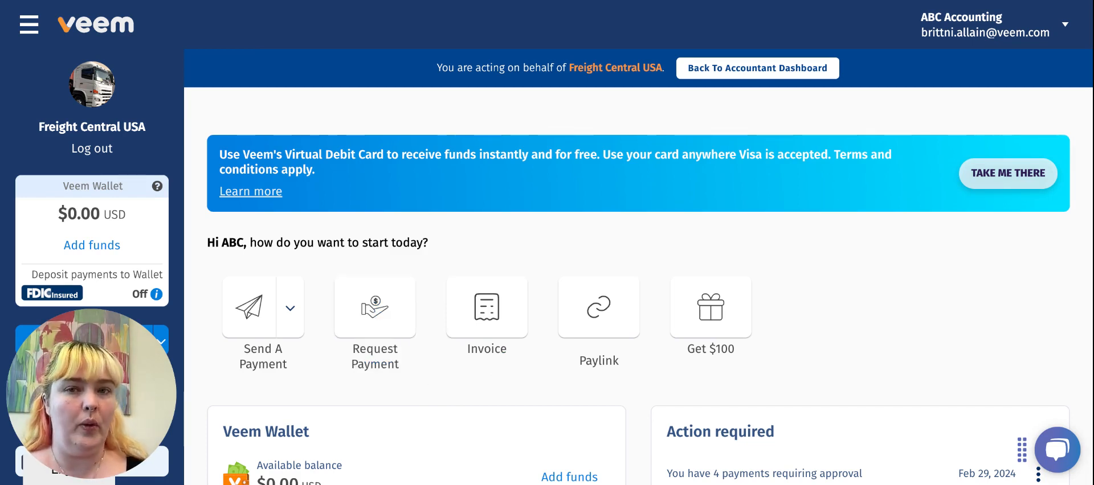
click(392, 329)
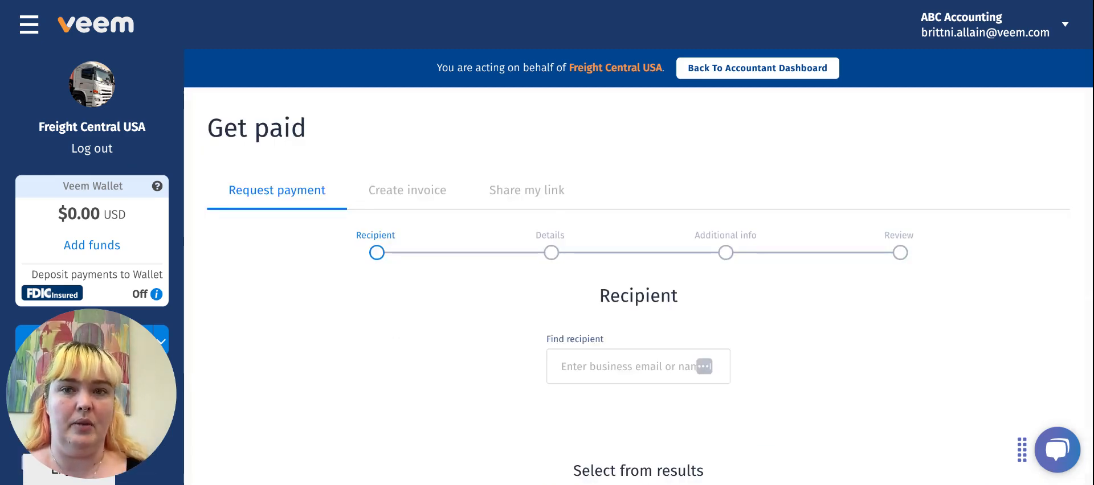
scroll(638, 267, down, 3)
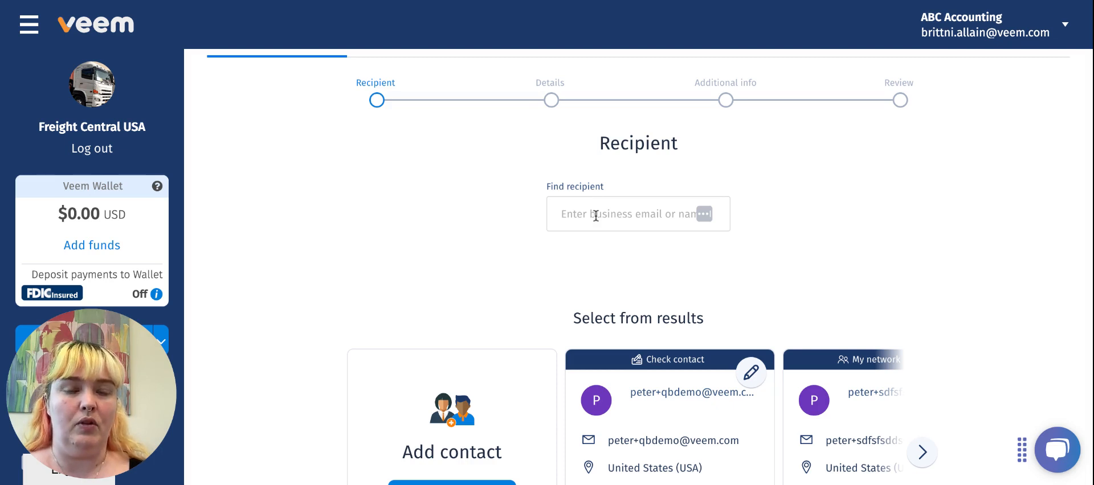
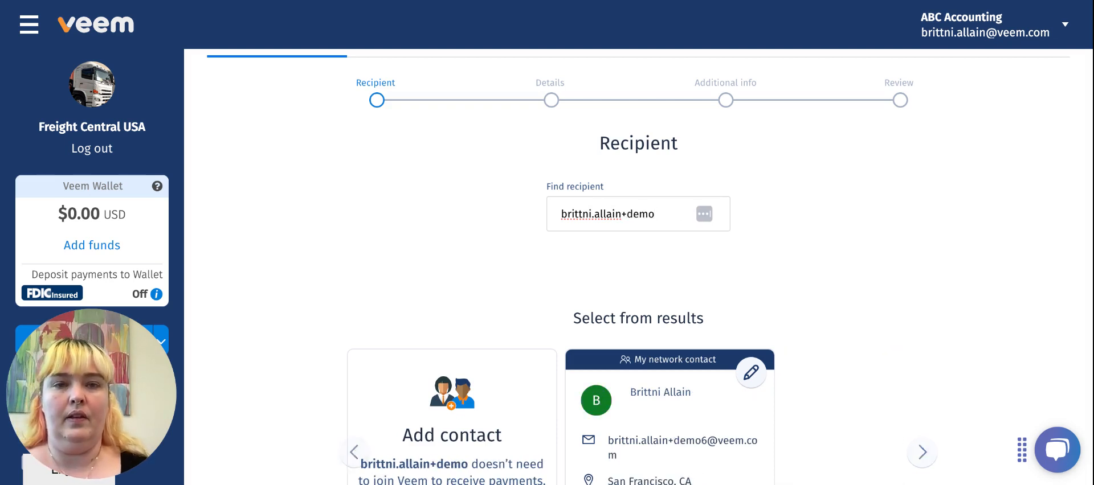
click(638, 450)
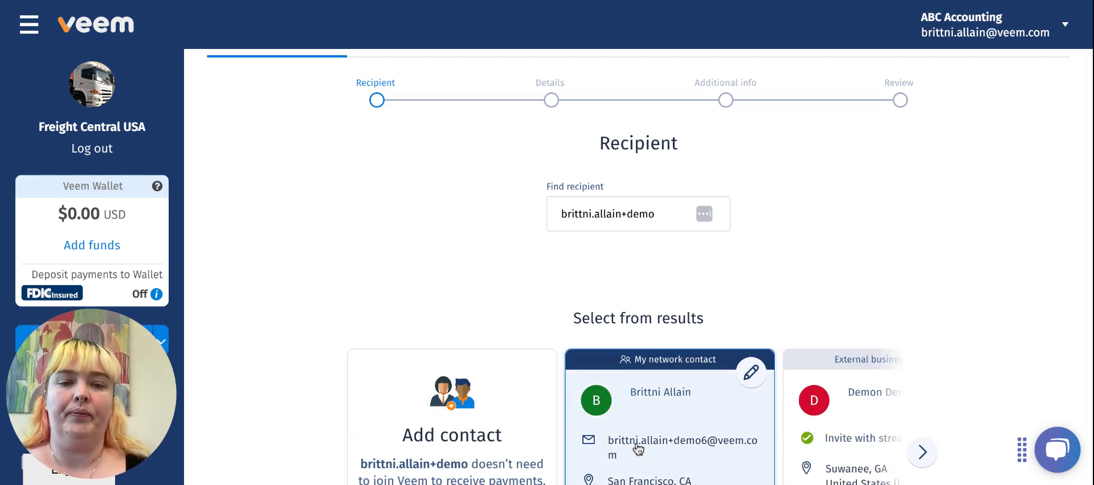
scroll(306, 393, down, 3)
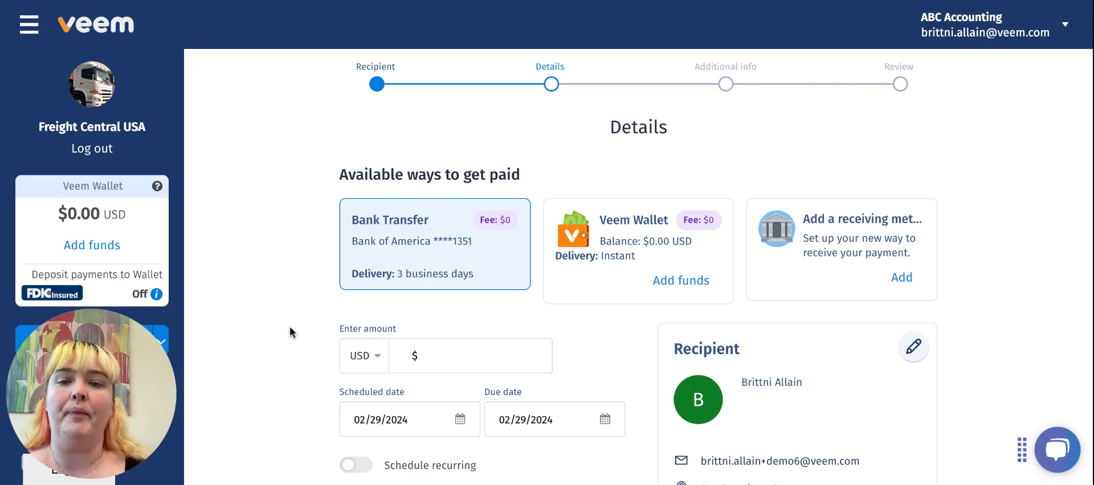
Request 500 USD, leaving both optional fee options unselected
scroll(289, 327, down, 3)
click(461, 201)
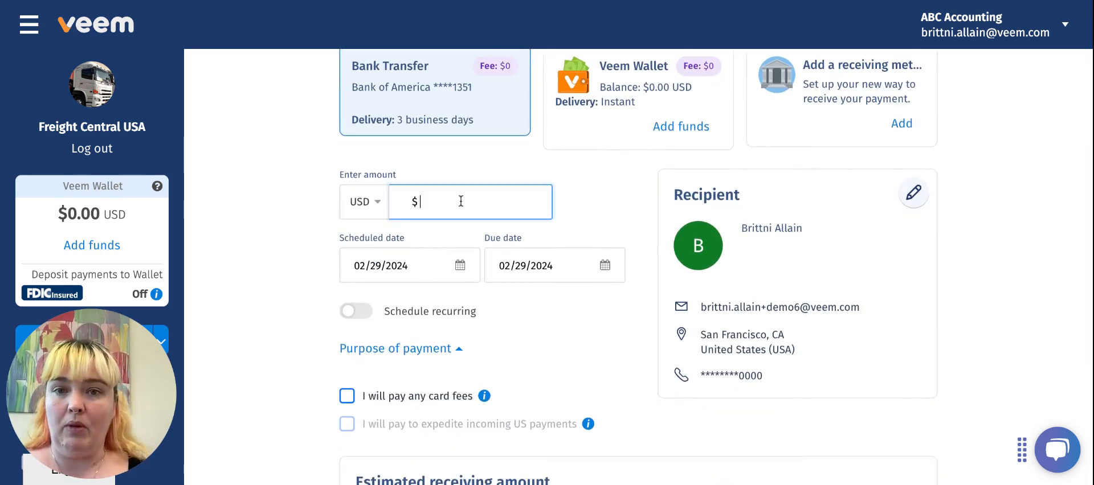
text(500)
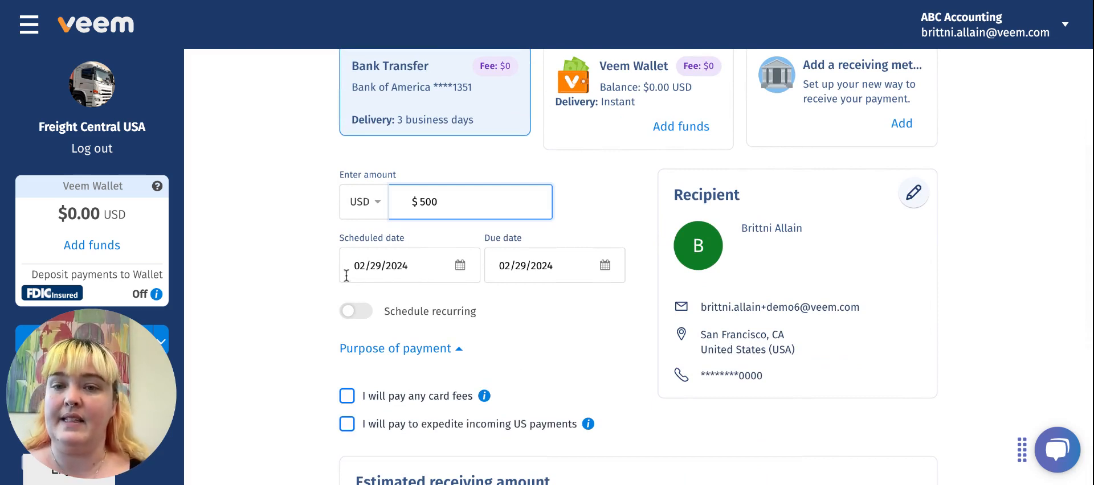
click(277, 311)
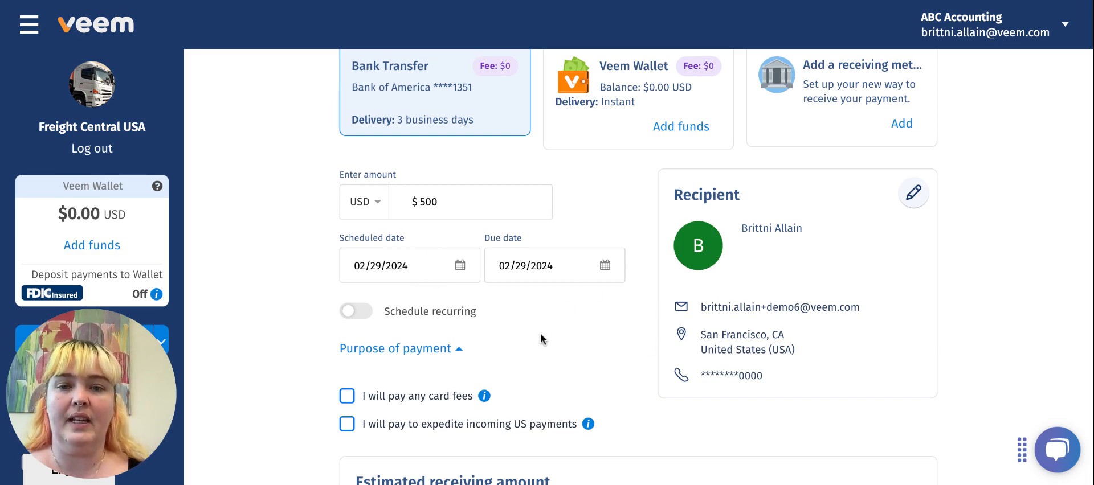
scroll(542, 339, down, 1)
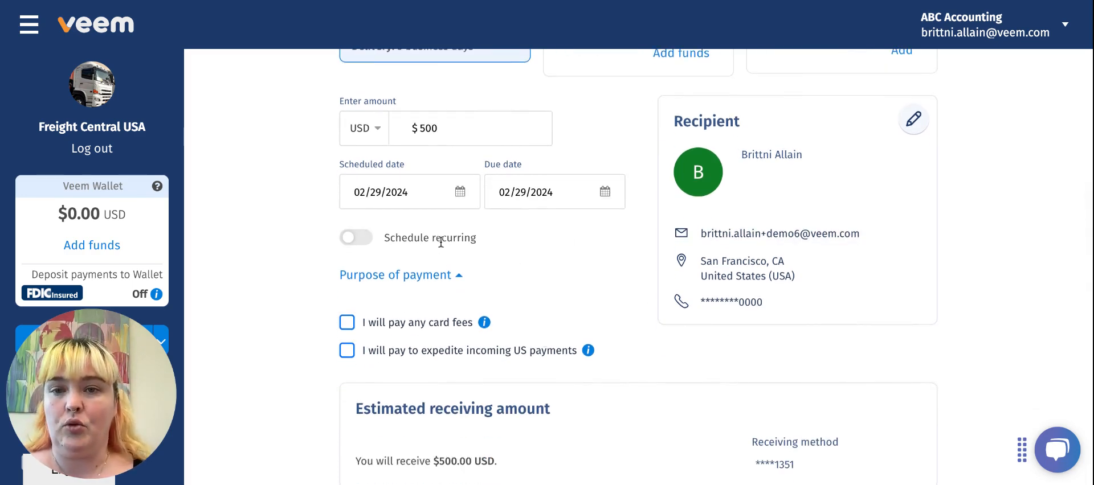
scroll(397, 337, down, 2)
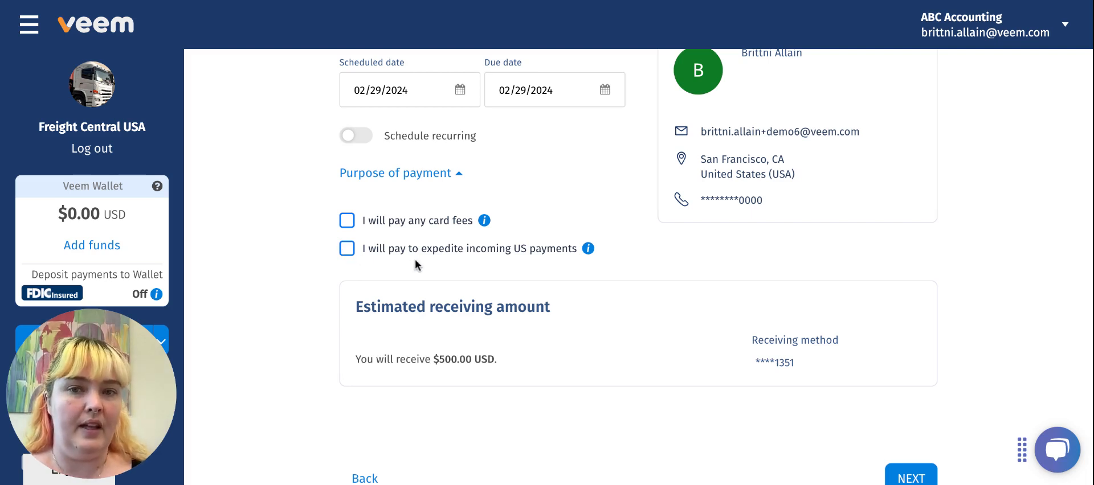
scroll(427, 257, down, 2)
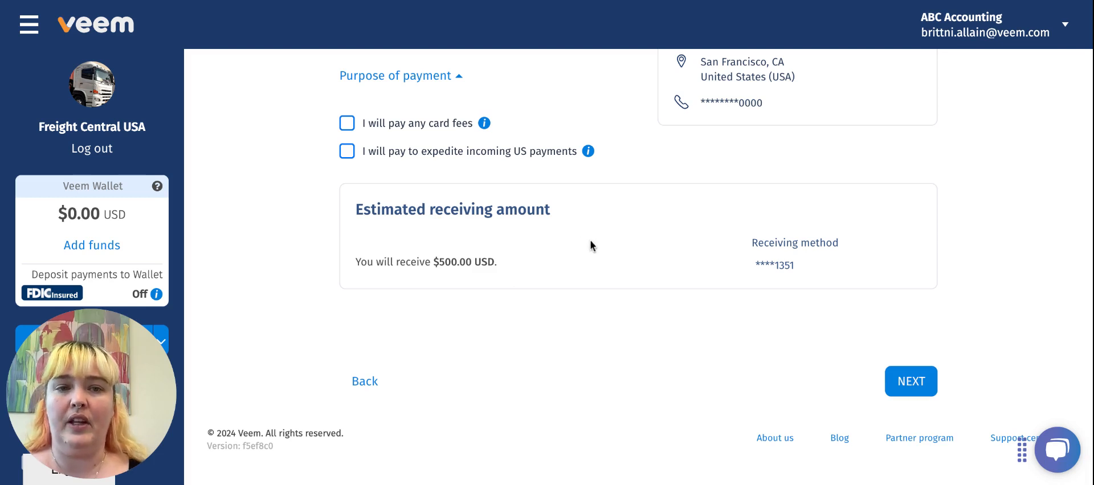
Enter invoice number 123478 and the note 'Thanks', leaving both due-date reminders on
click(925, 382)
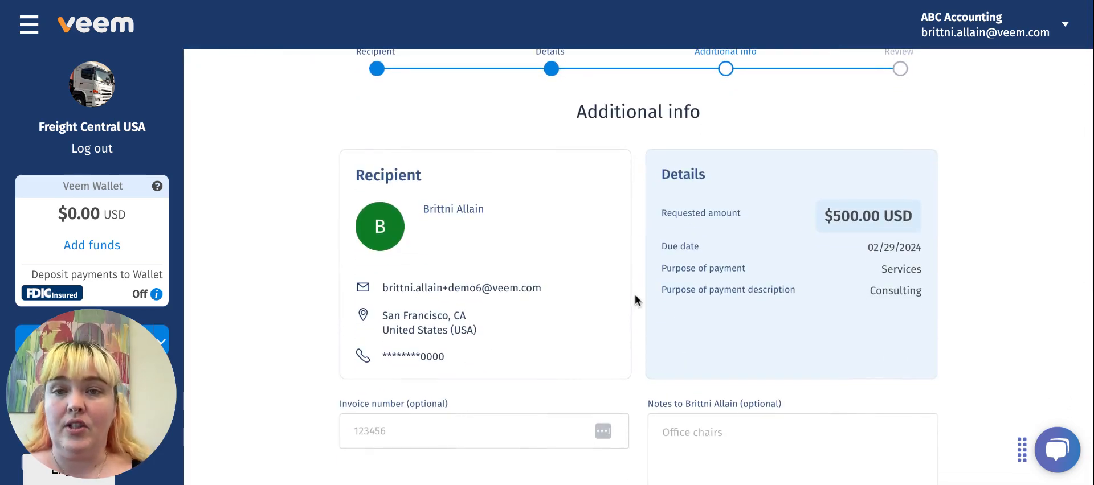
scroll(595, 316, down, 3)
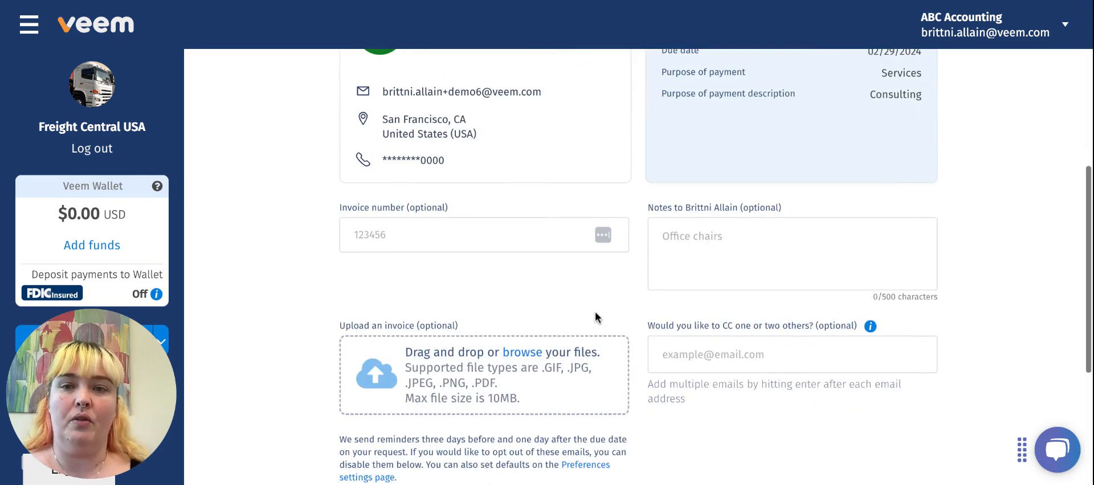
click(436, 241)
text(1234)
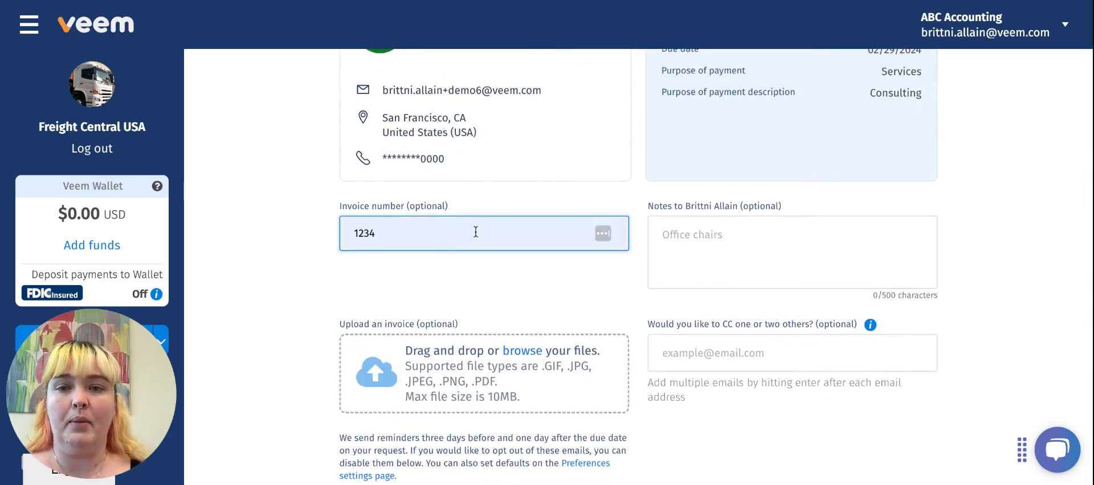
text(78)
click(678, 251)
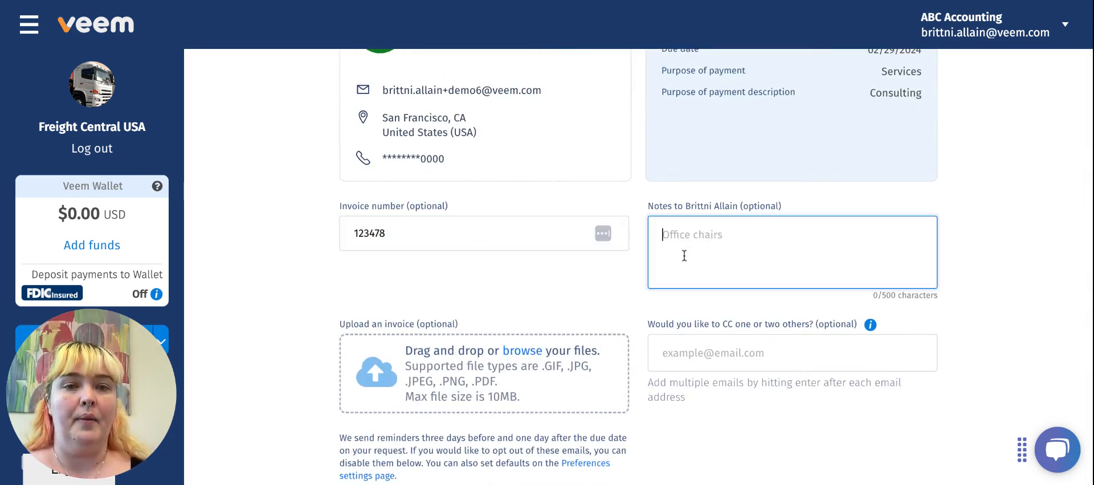
text(Thanks)
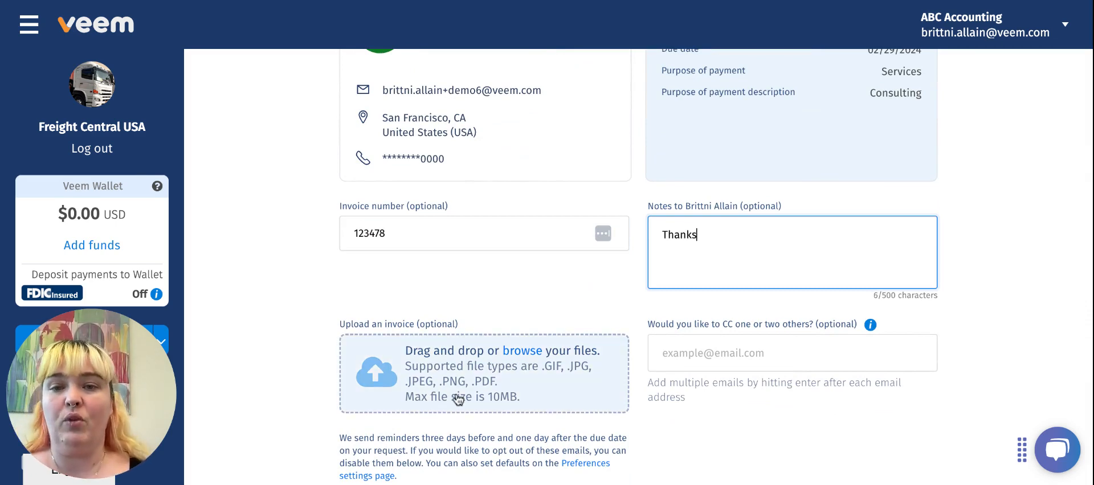
scroll(459, 400, down, 2)
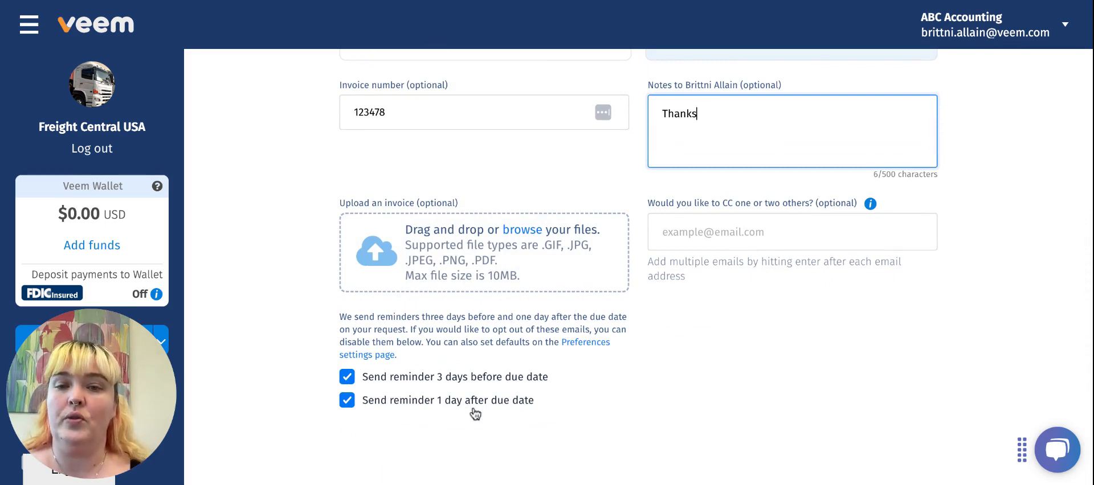
scroll(490, 414, down, 1)
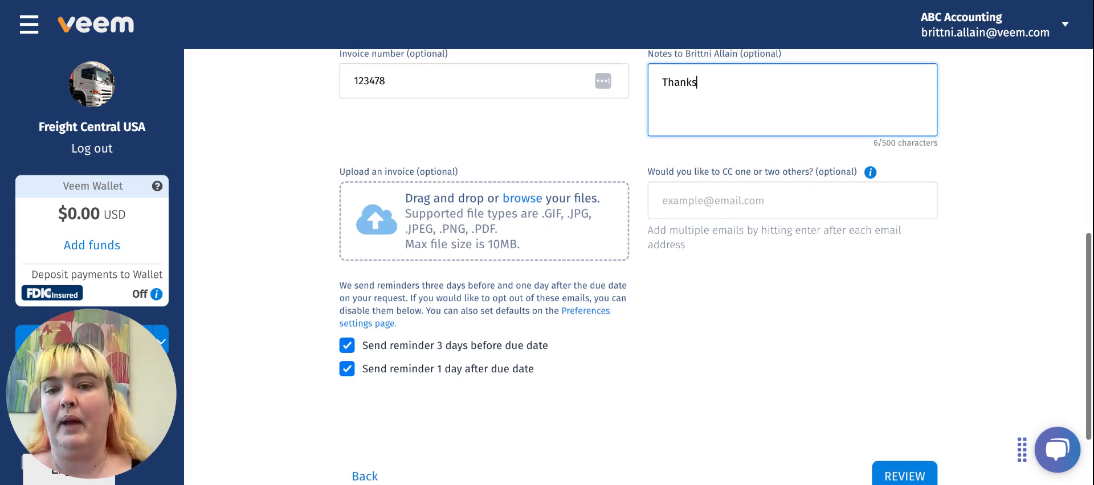
scroll(901, 382, down, 2)
Review the $500.00 USD payment request and send it to the payer
click(901, 382)
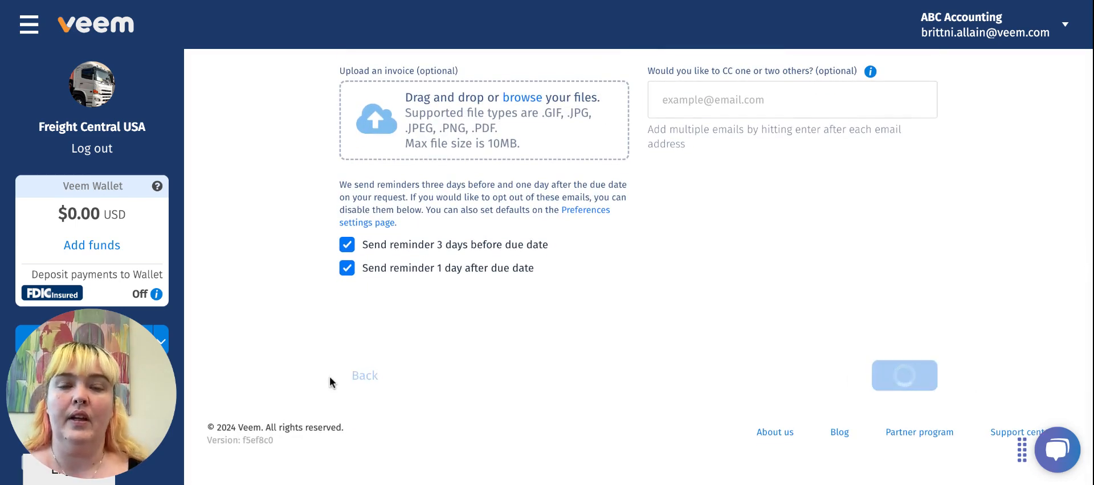
scroll(494, 422, down, 4)
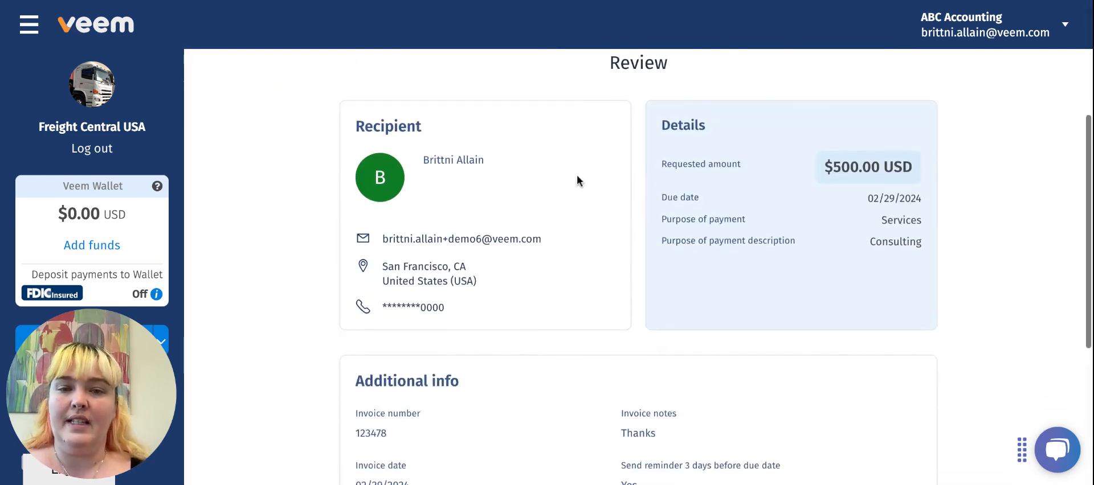
scroll(610, 391, down, 5)
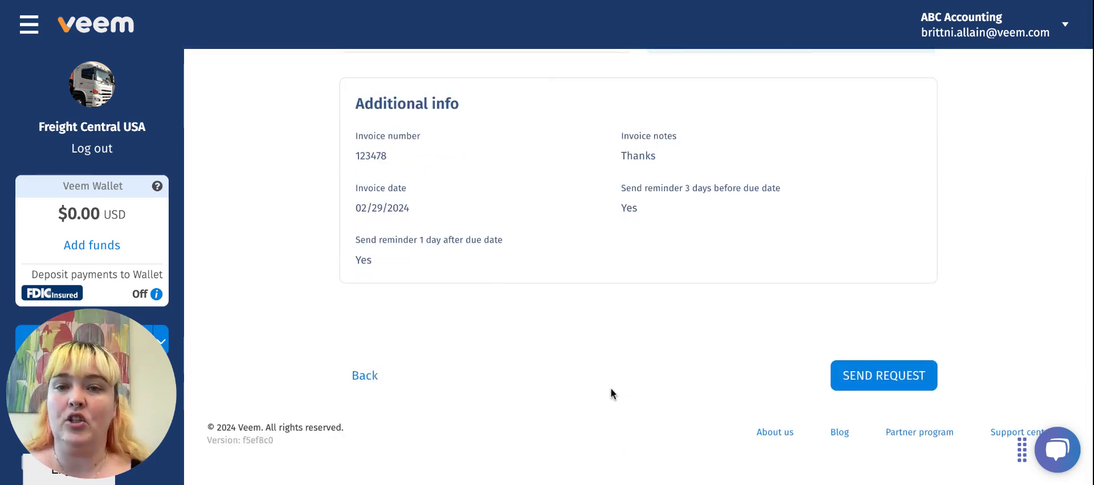
click(884, 383)
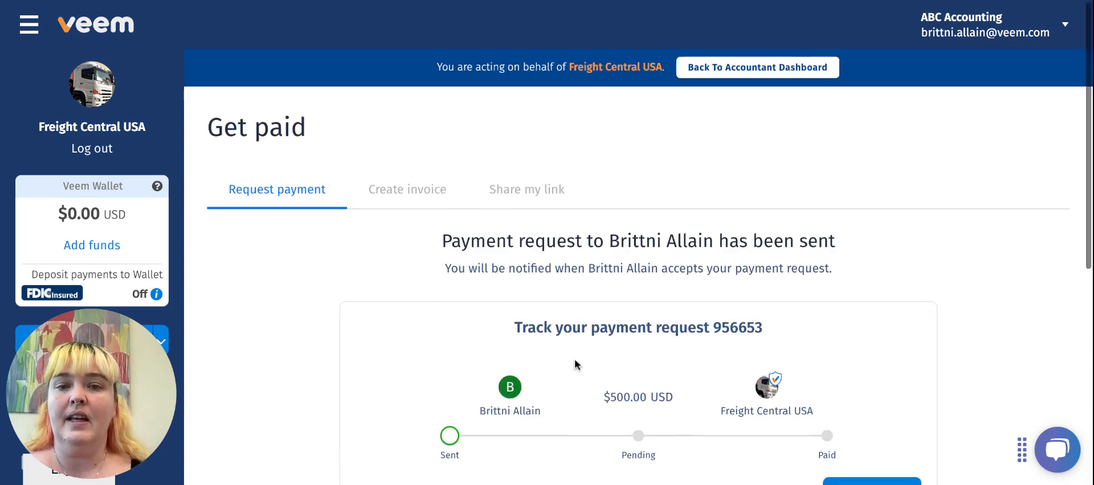
scroll(575, 359, down, 2)
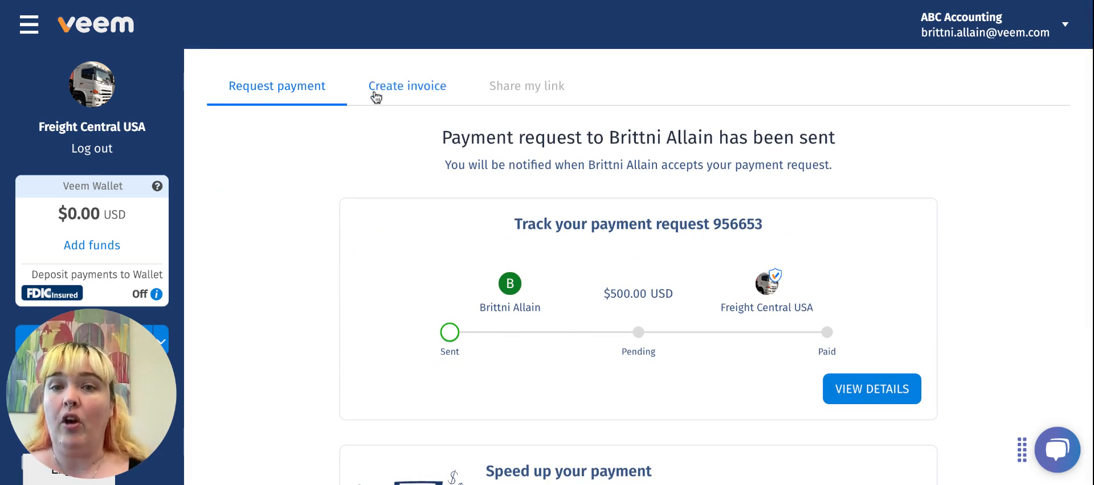
Start a new invoice and choose the existing demo contact, found by e-mail, as recipient
click(394, 96)
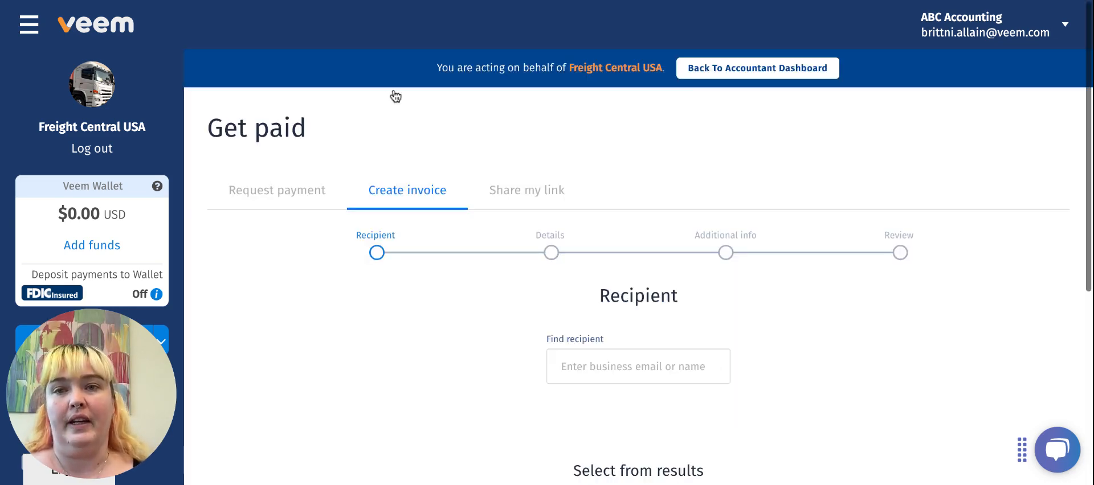
scroll(426, 323, down, 2)
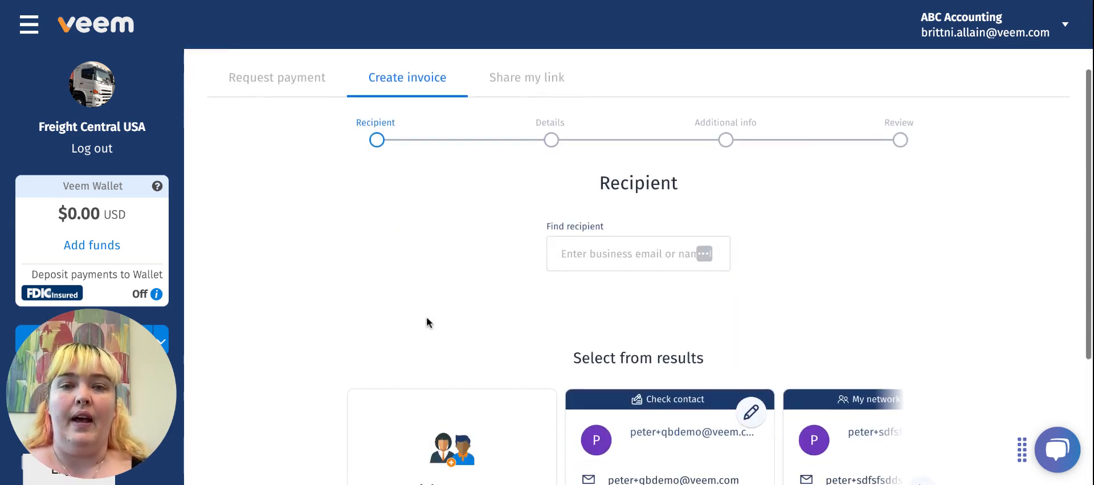
click(647, 246)
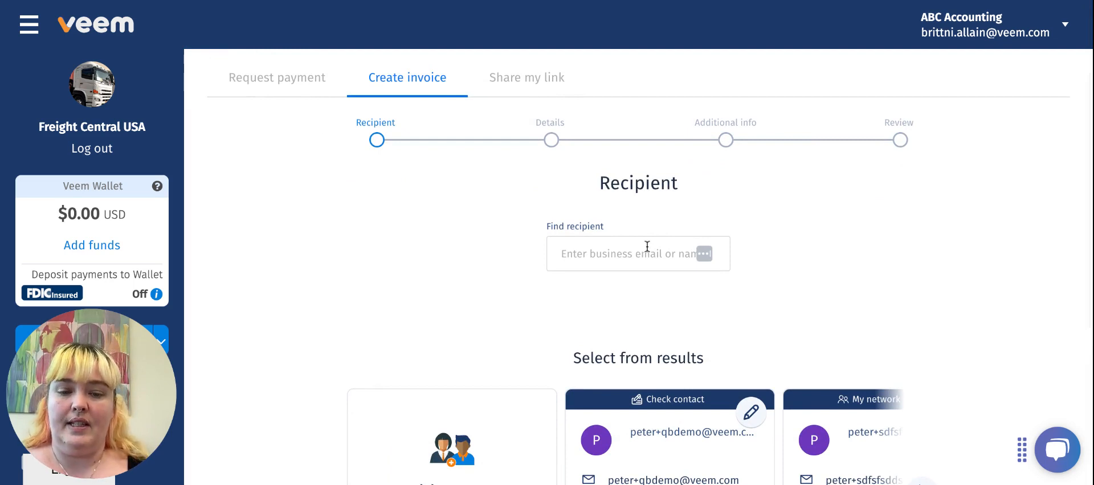
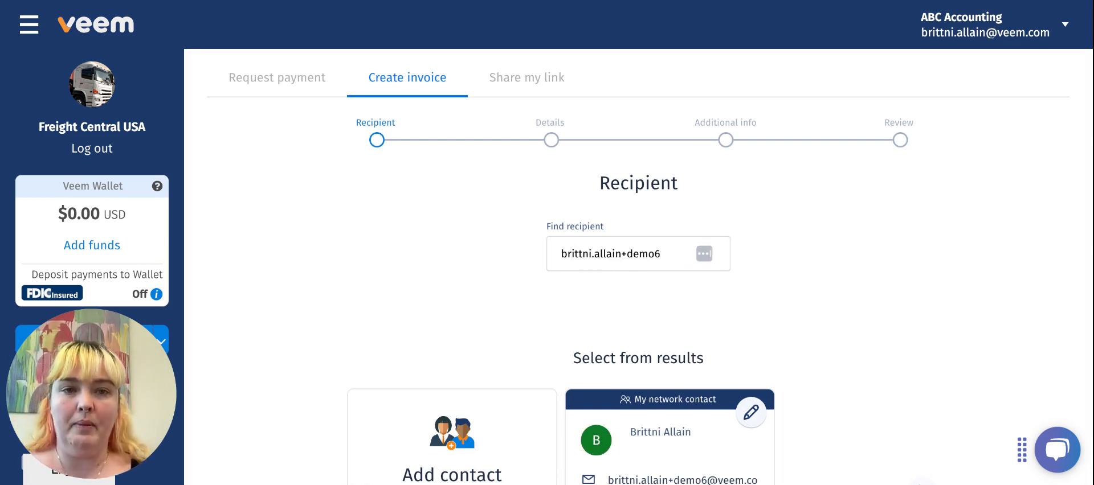
click(667, 445)
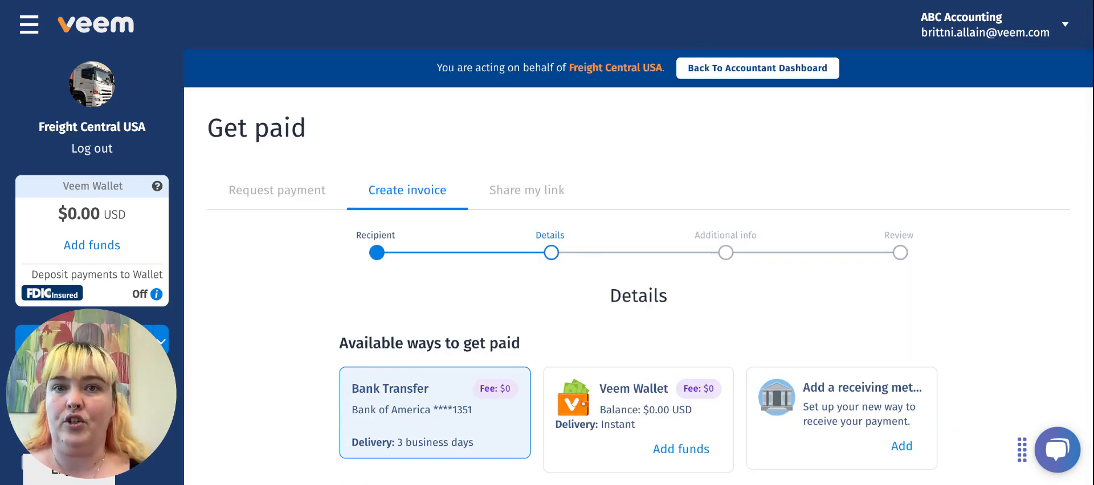
scroll(307, 392, down, 1)
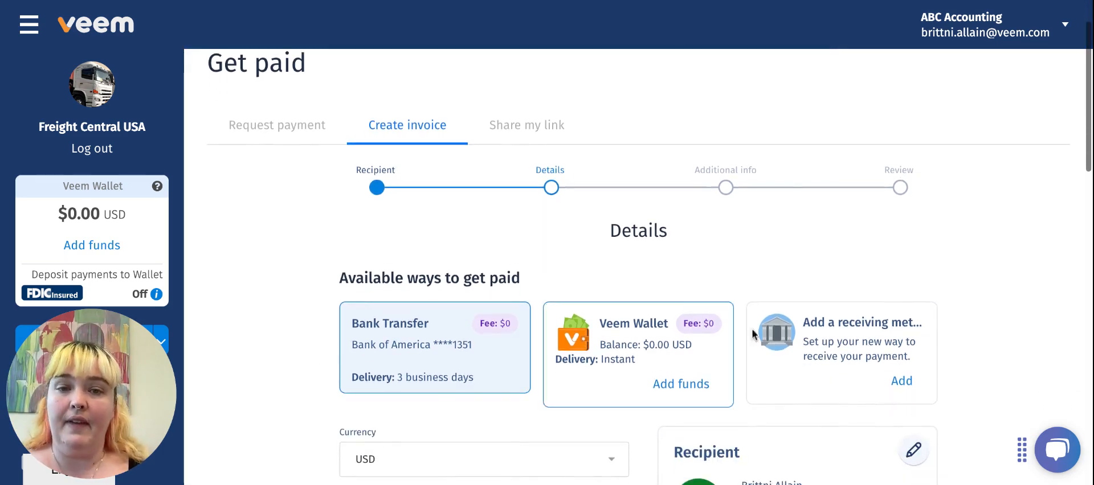
scroll(296, 337, down, 3)
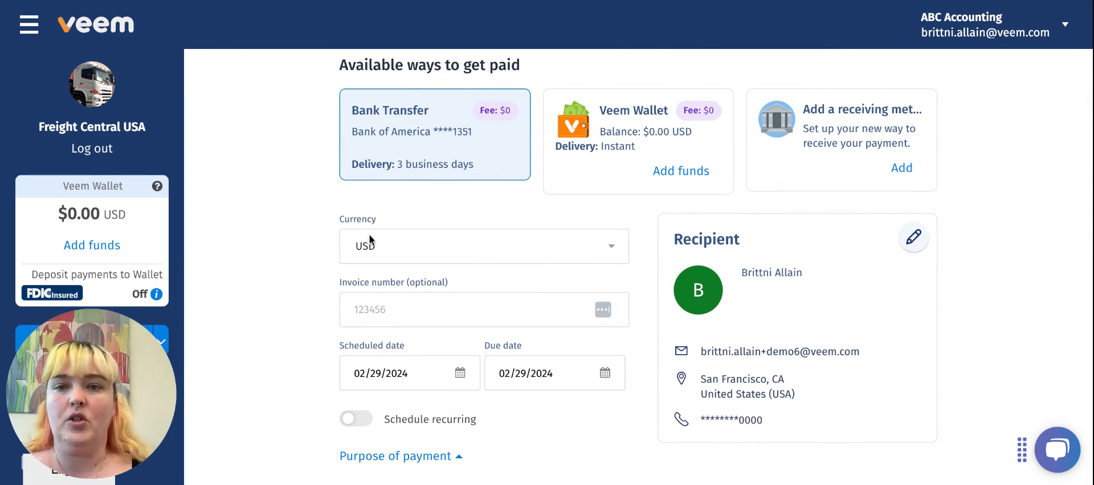
Keep USD as the invoice currency and set invoice number 123498
click(378, 246)
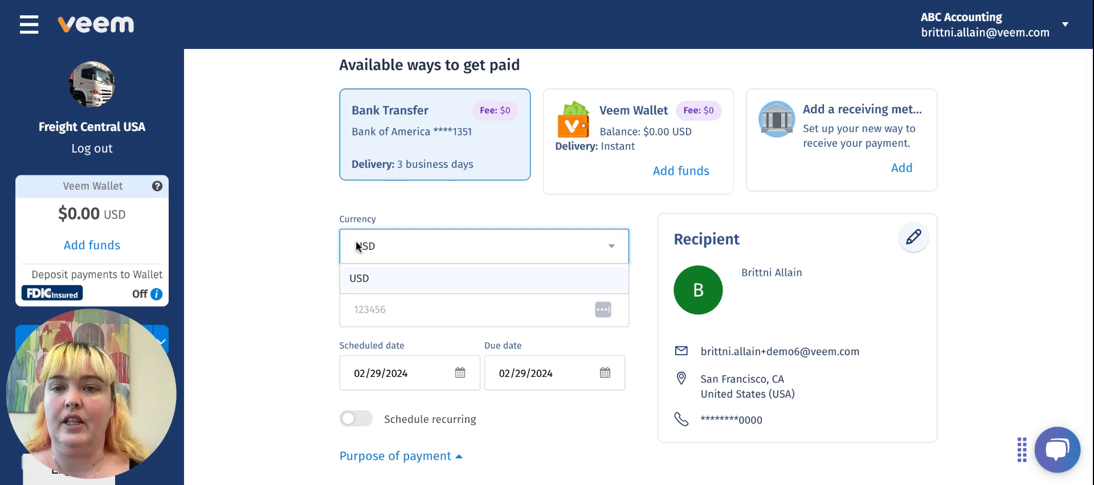
click(383, 246)
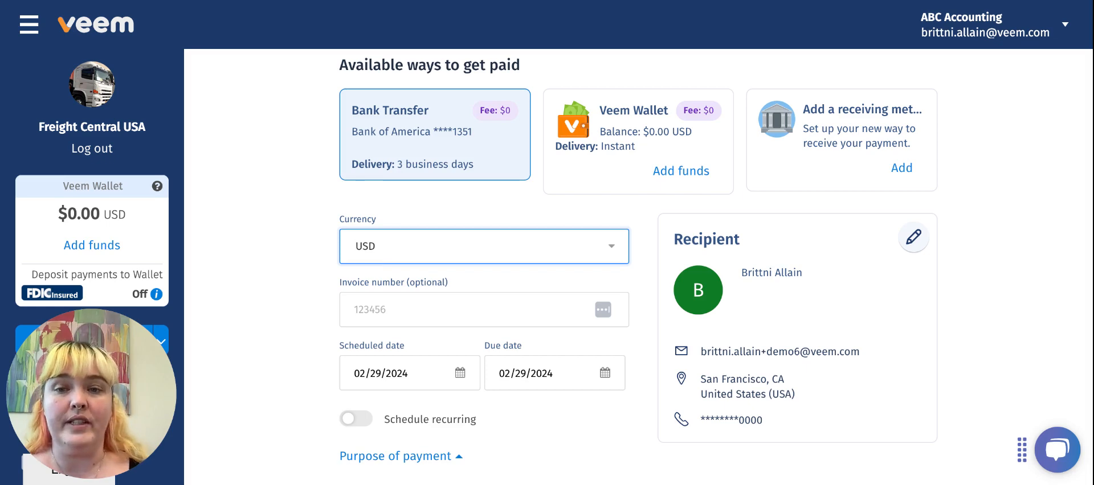
click(379, 306)
text(1234)
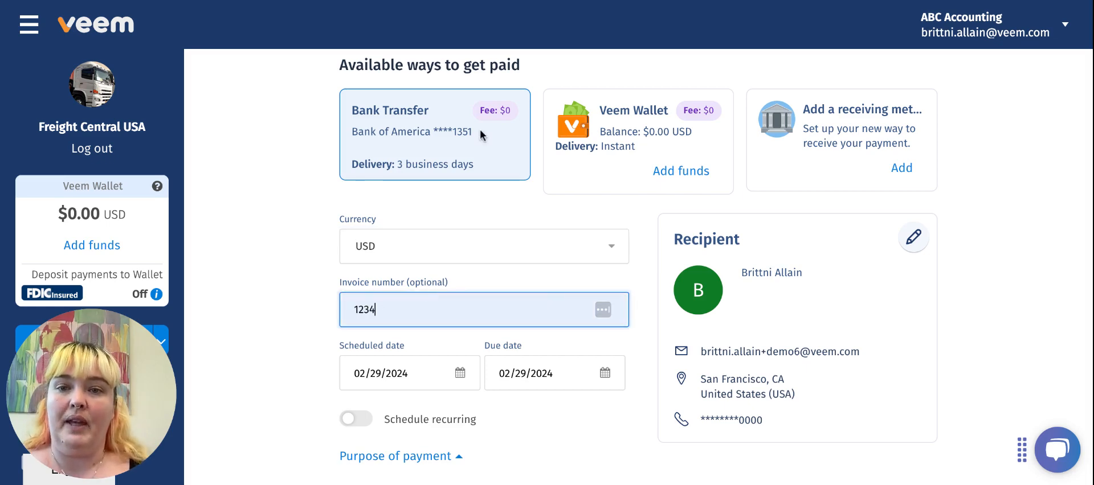
text(98)
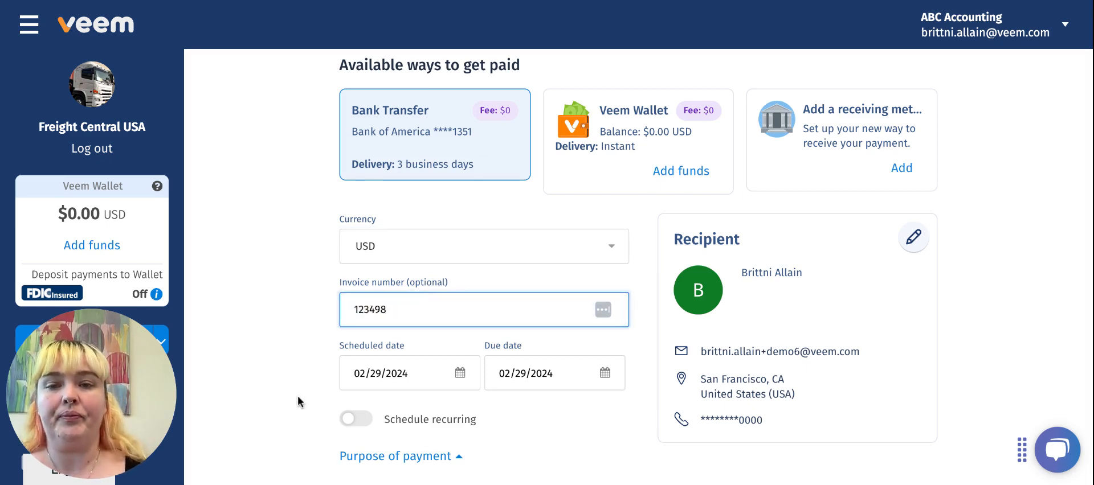
scroll(297, 363, down, 2)
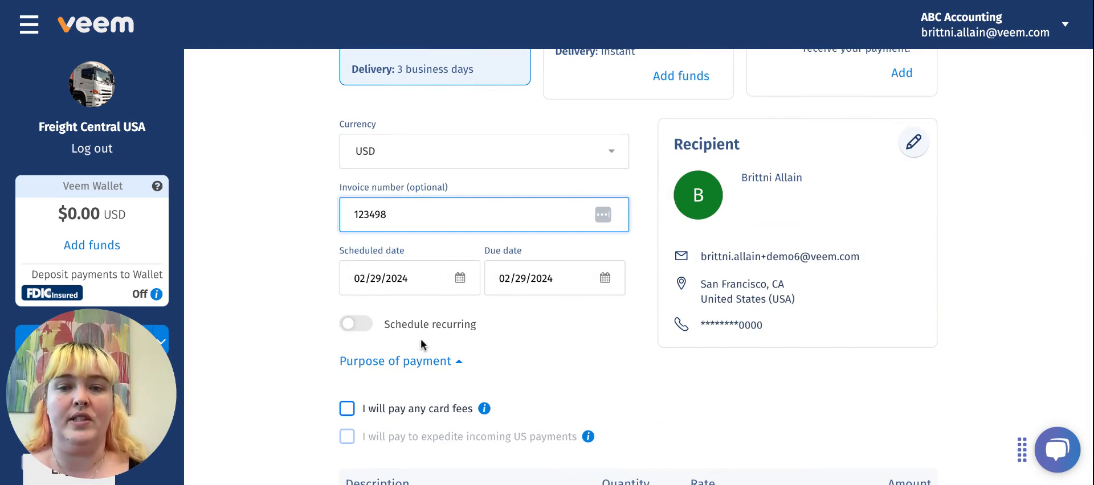
scroll(422, 345, down, 2)
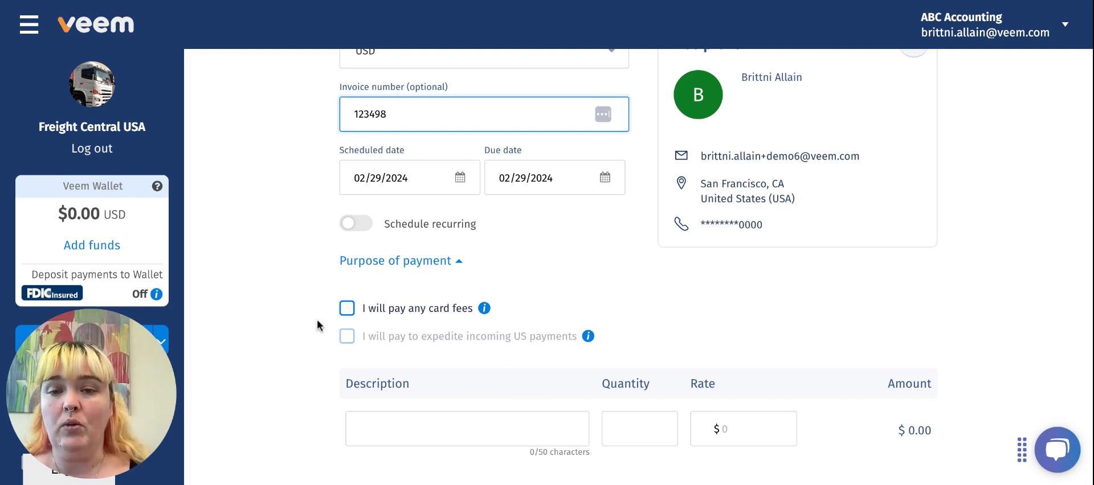
scroll(317, 322, down, 3)
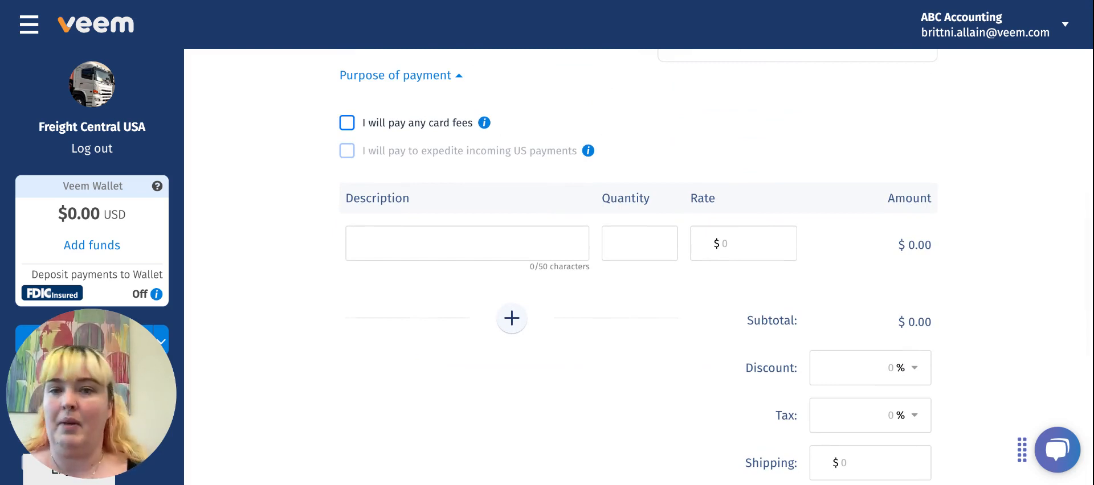
scroll(393, 265, down, 1)
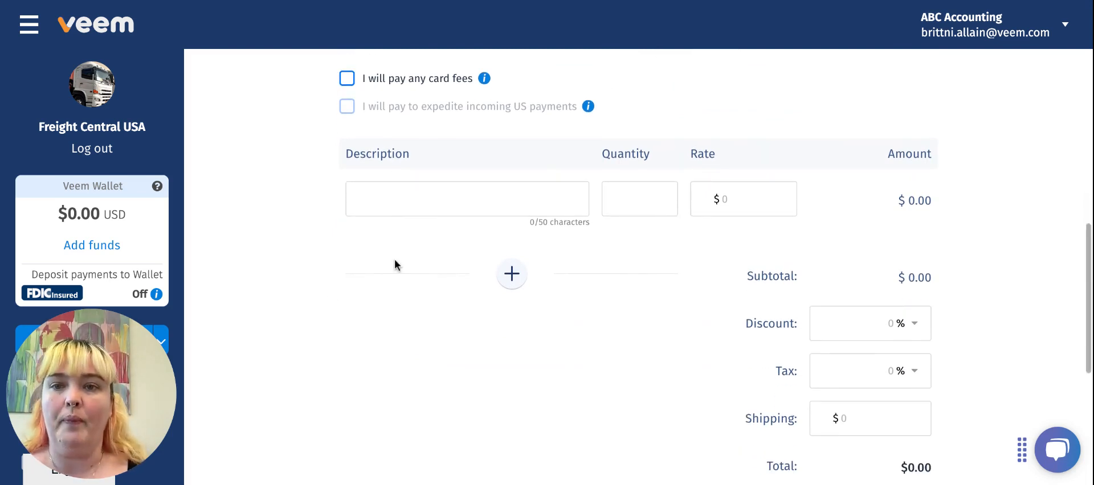
Add line items Consult 1 (quantity 1, rate $500) and Consult 2 (rate $150)
click(382, 203)
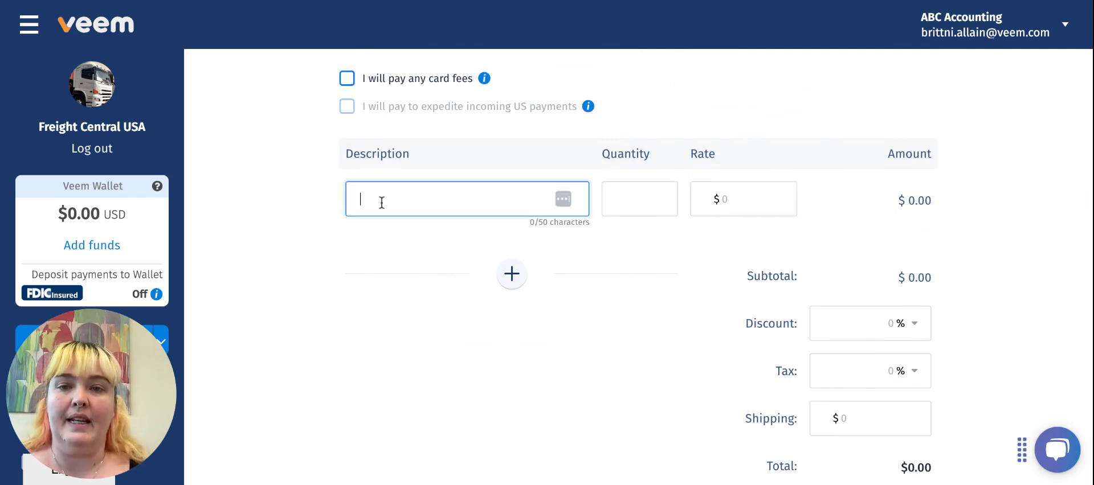
click(454, 219)
click(630, 205)
text(1)
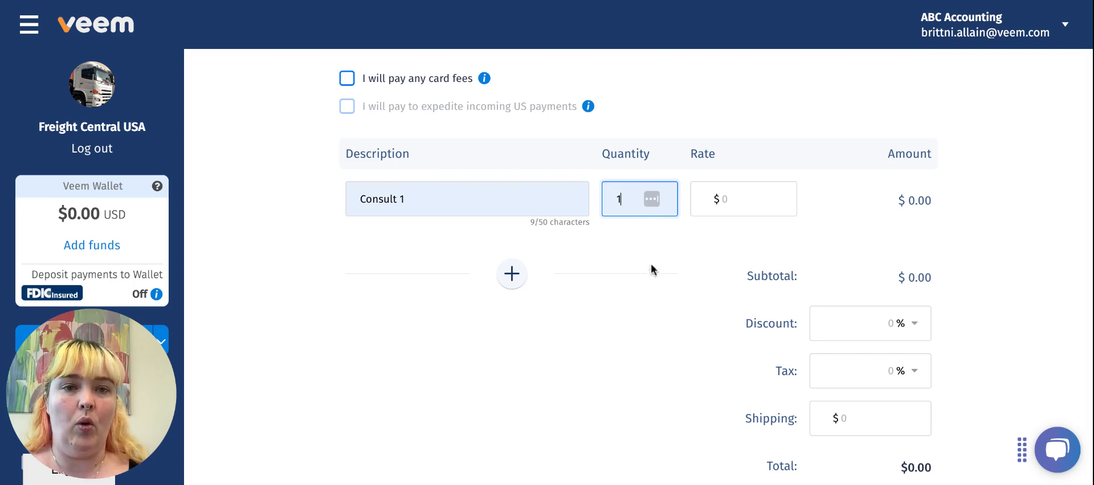
click(736, 198)
text(500)
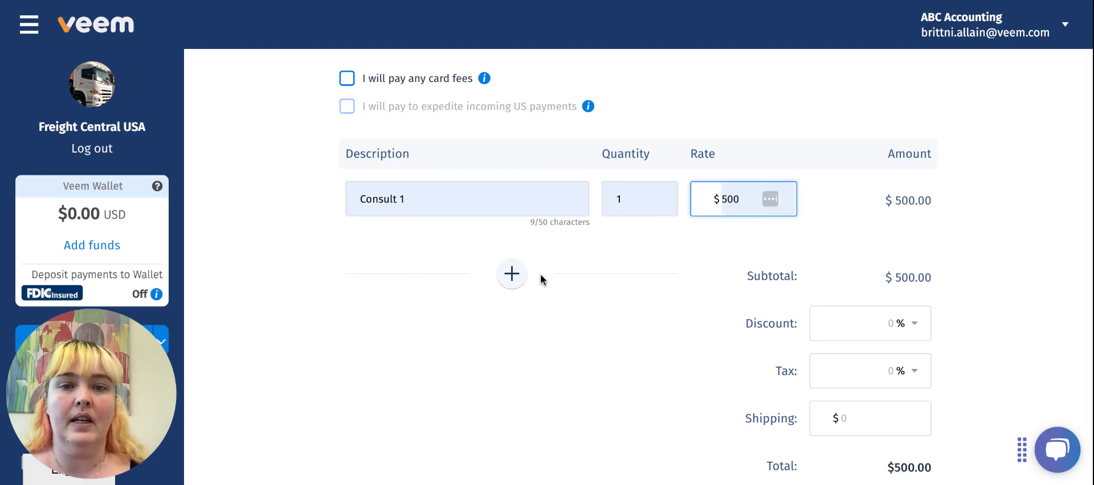
click(514, 277)
click(515, 278)
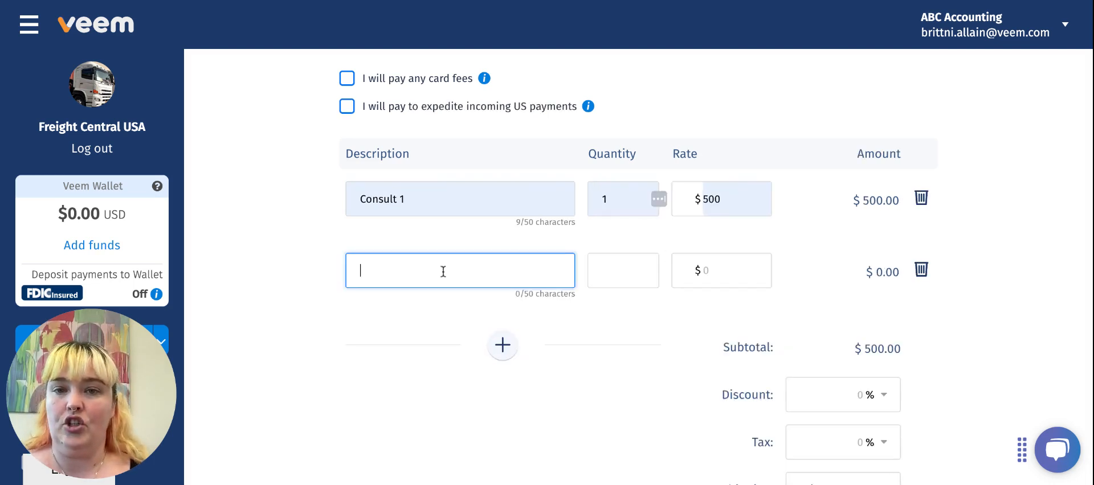
click(451, 384)
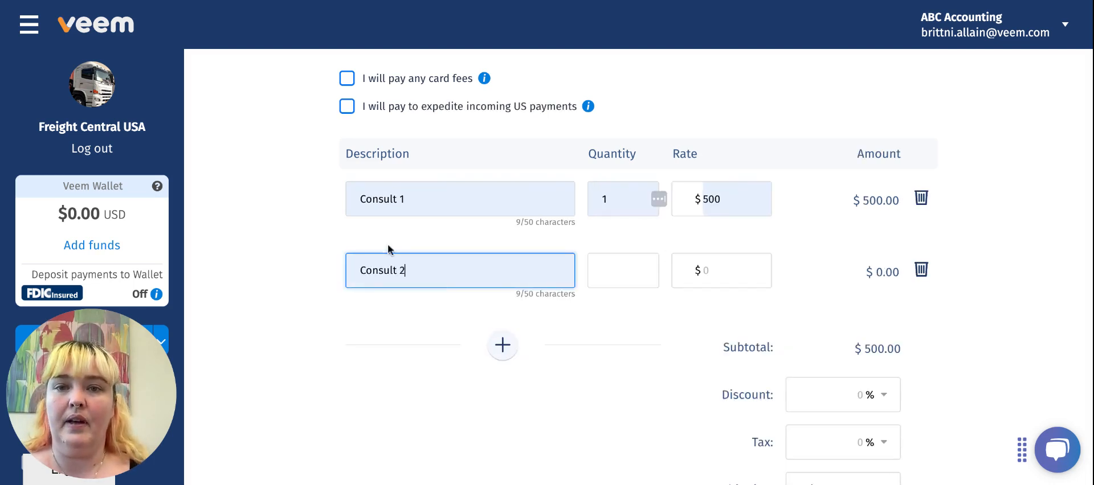
click(629, 268)
click(733, 289)
text(150)
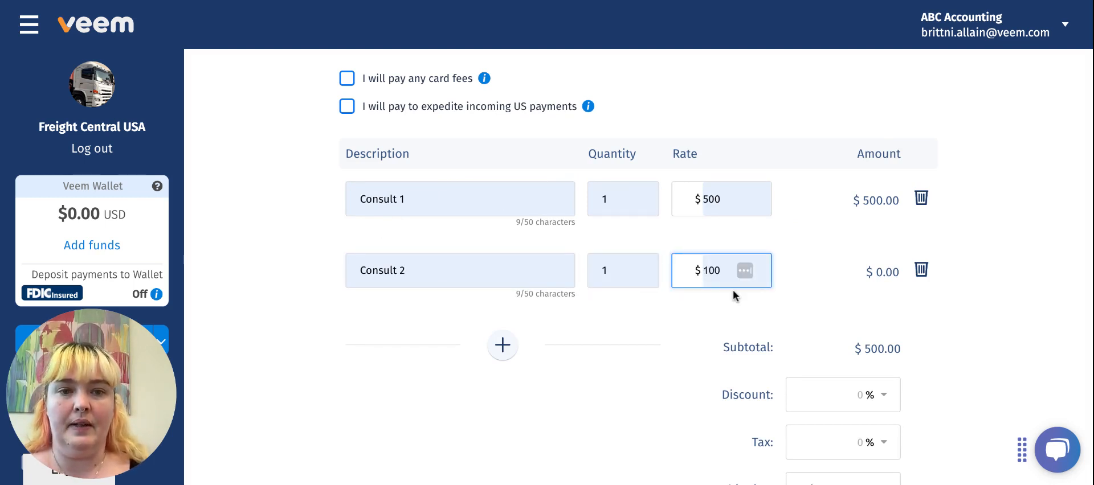
Apply a 10% discount and 14% tax with no shipping, then continue
scroll(960, 404, down, 3)
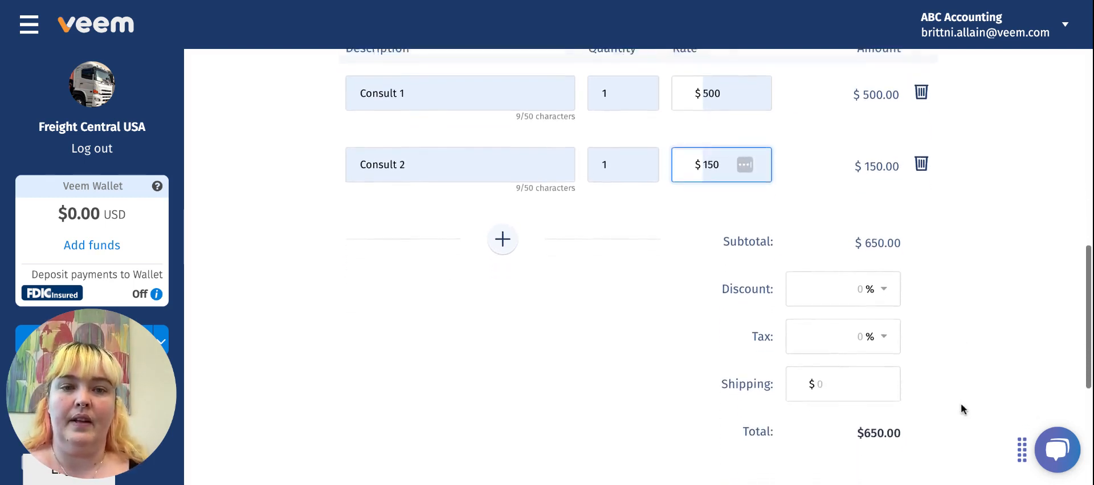
click(854, 194)
text(10)
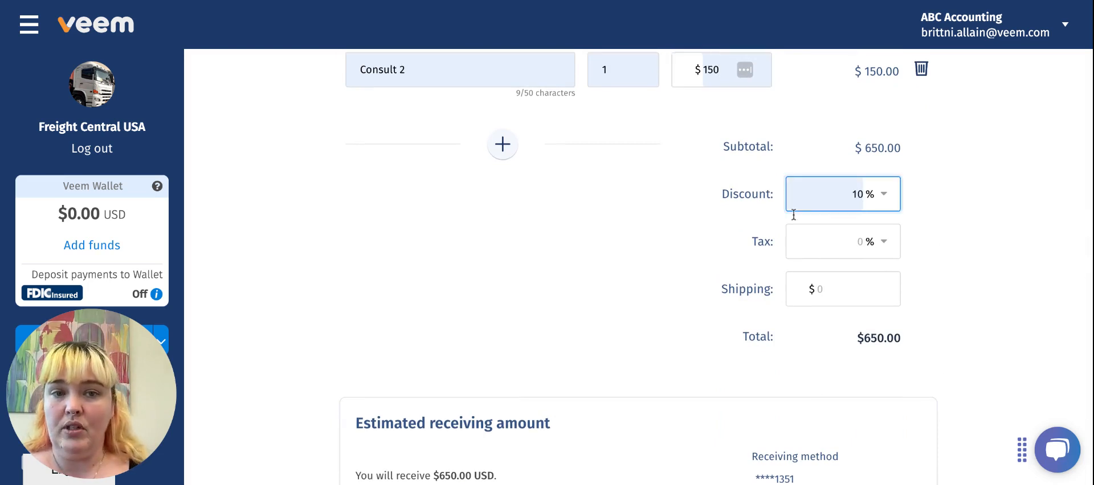
click(884, 195)
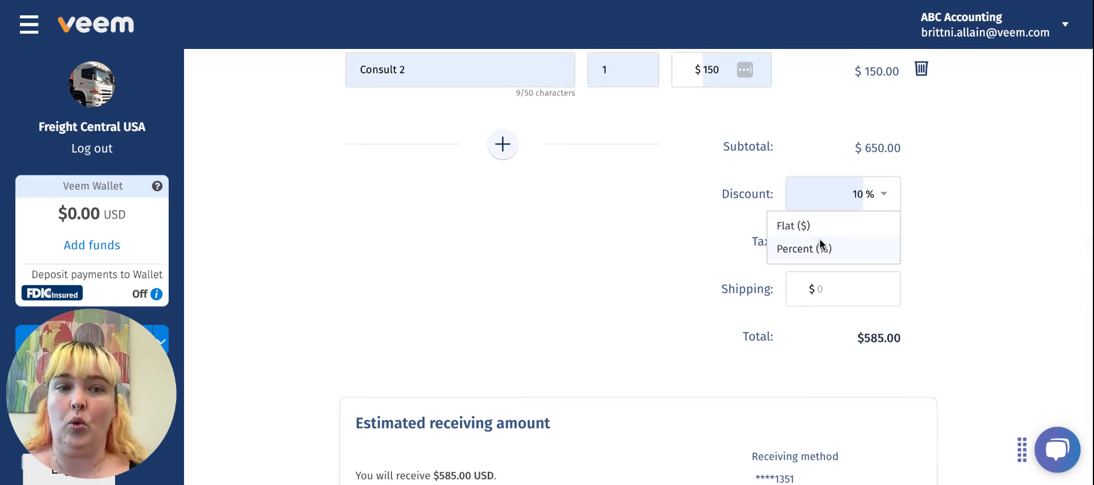
click(671, 246)
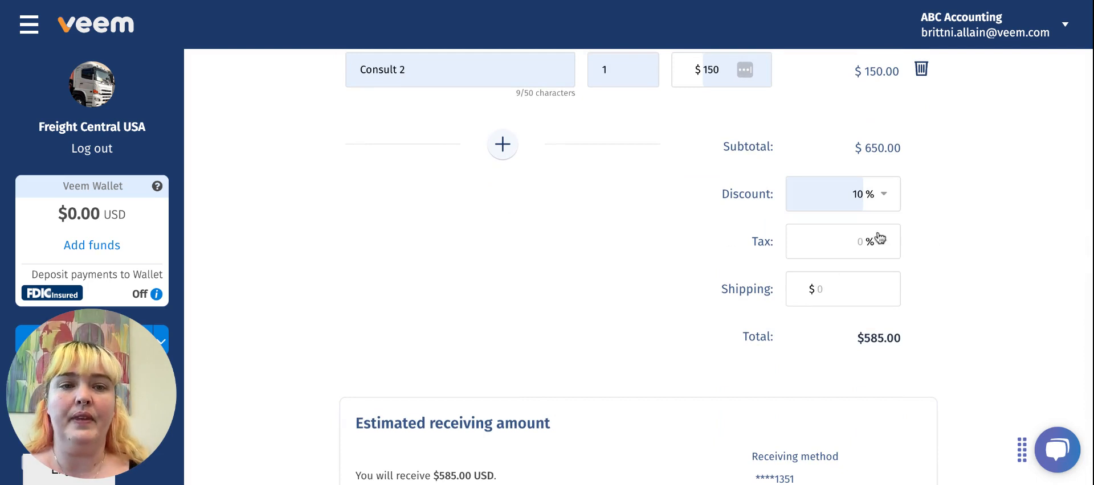
click(842, 245)
text(14)
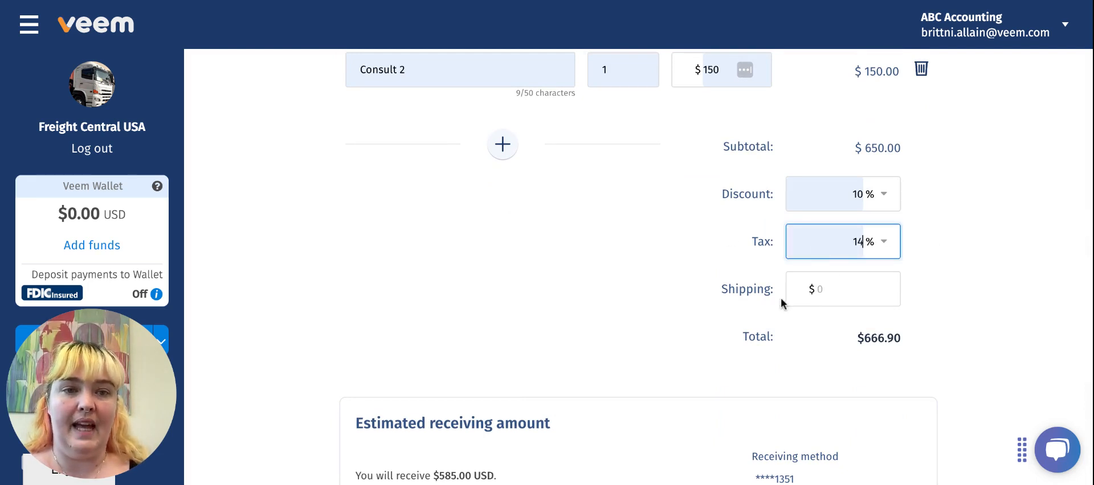
click(850, 285)
click(628, 290)
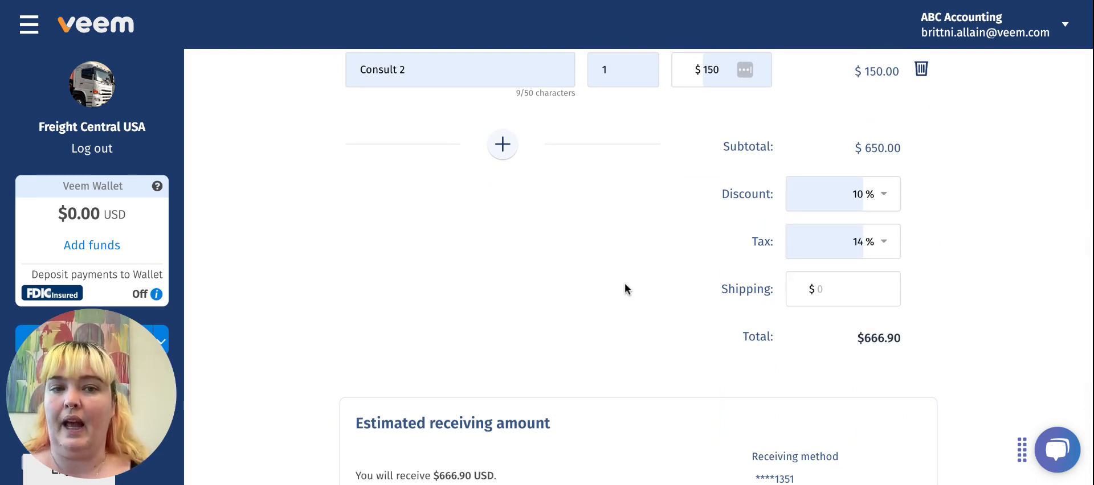
scroll(824, 284, up, 2)
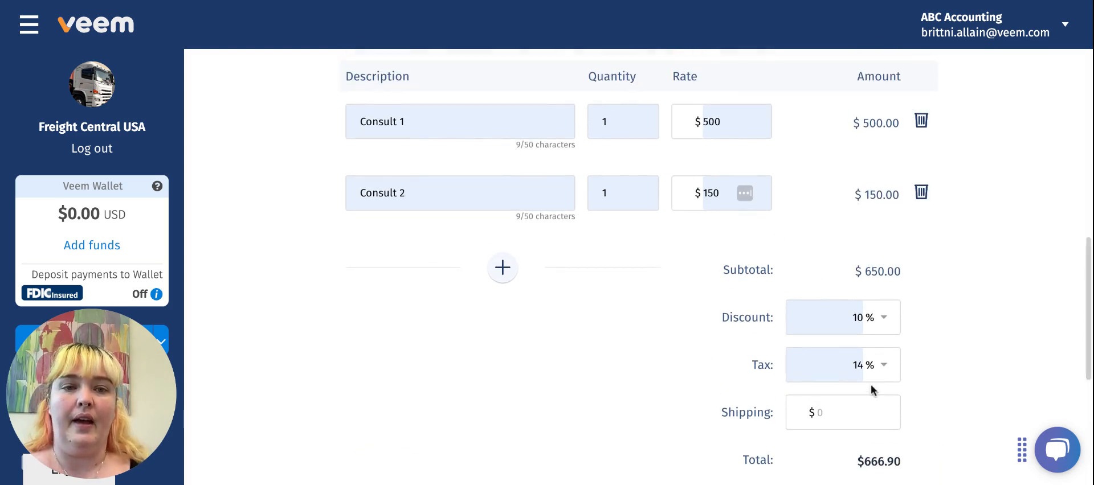
scroll(910, 408, down, 2)
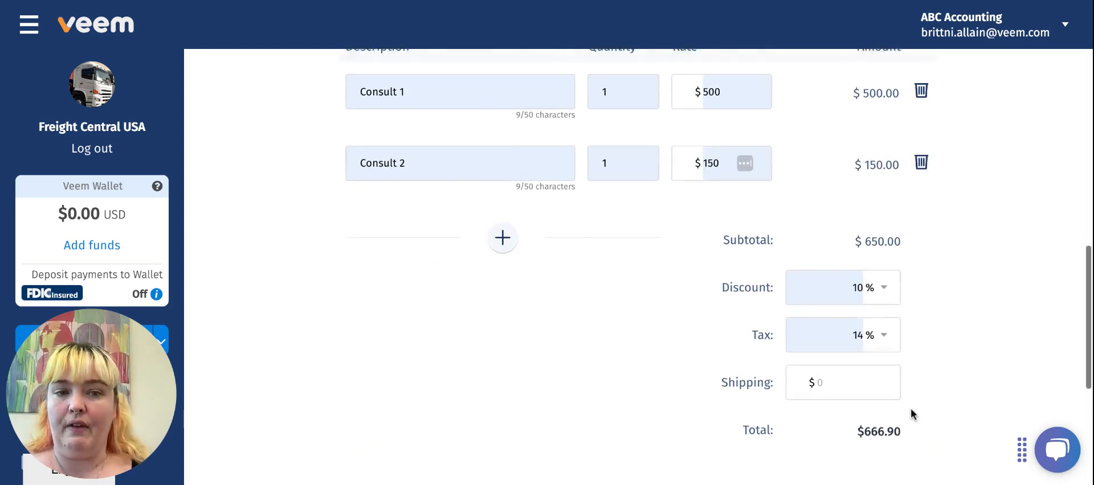
scroll(896, 393, down, 4)
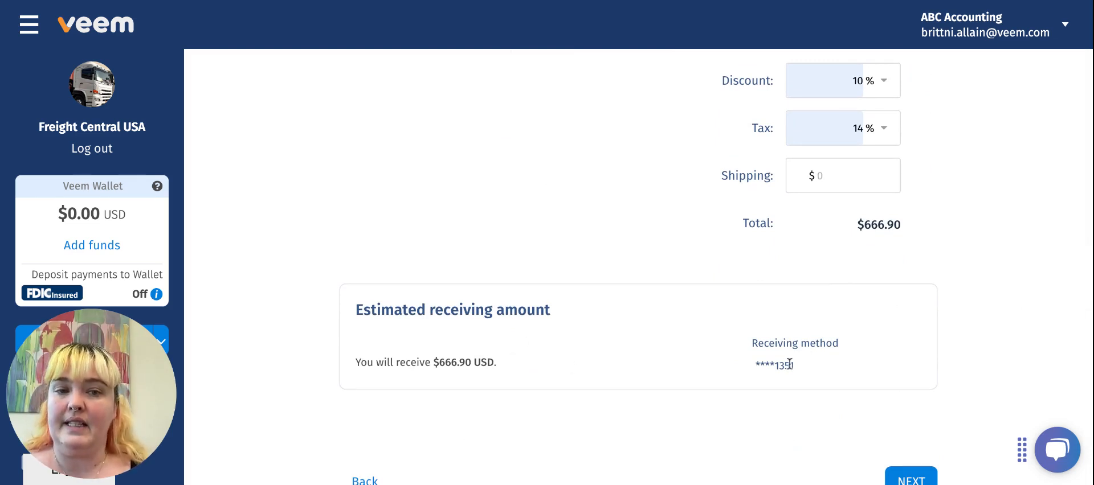
scroll(790, 363, down, 3)
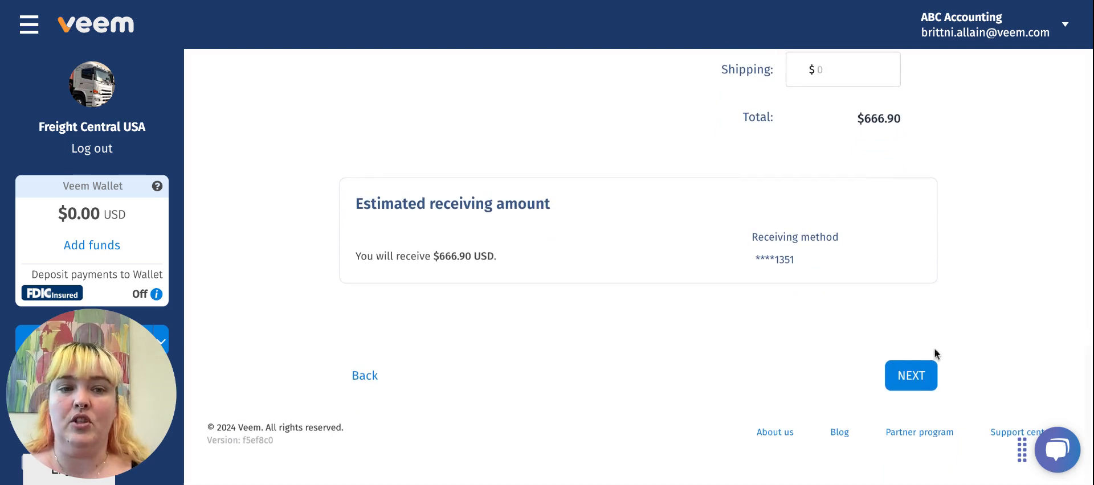
click(912, 387)
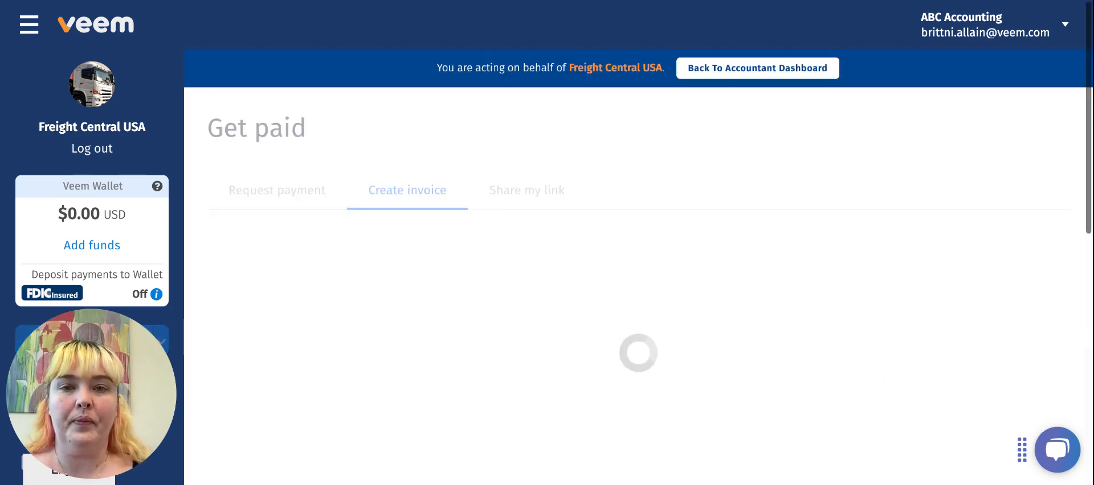
Add the note 'Thank you' to the $666.90 invoice and proceed to review
scroll(639, 285, down, 3)
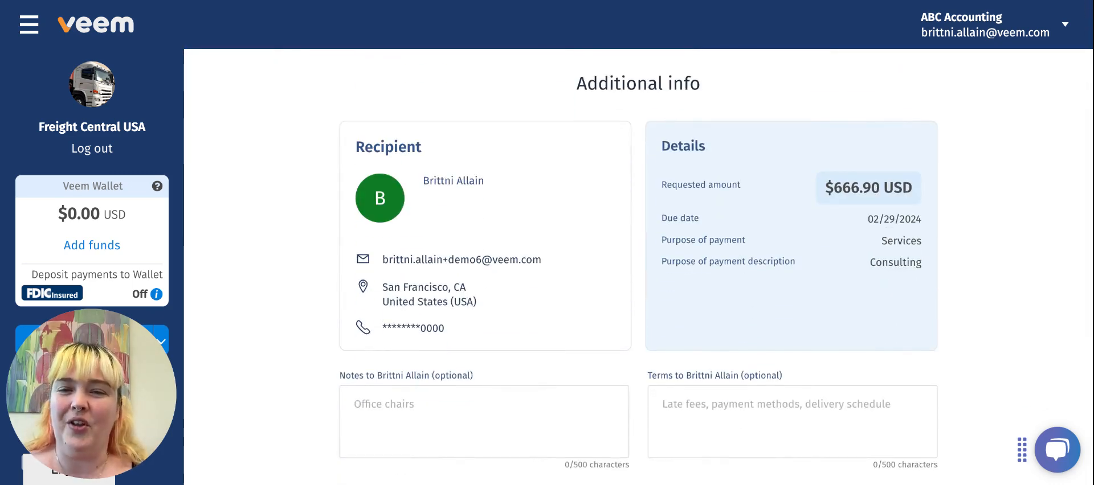
scroll(368, 265, down, 2)
click(370, 278)
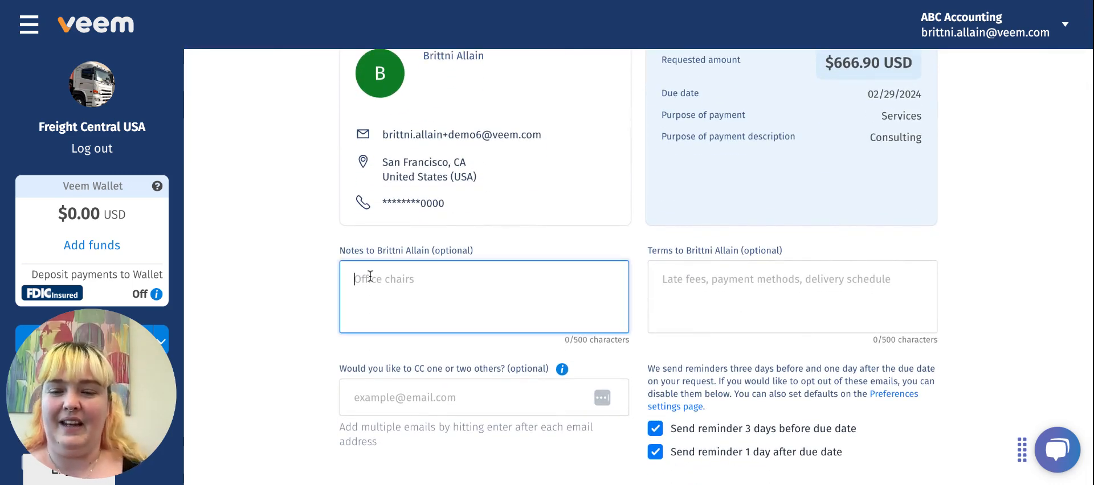
text(Thank you)
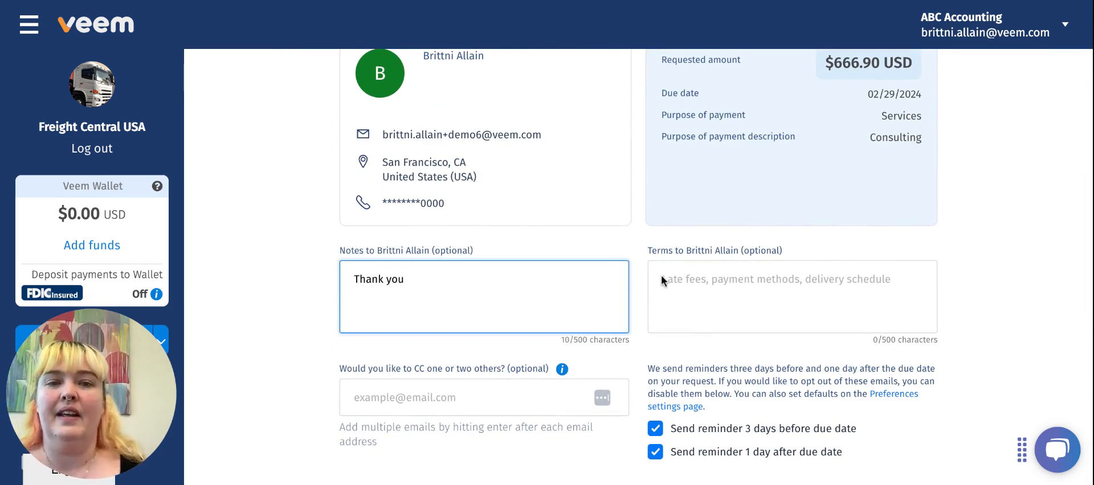
click(690, 283)
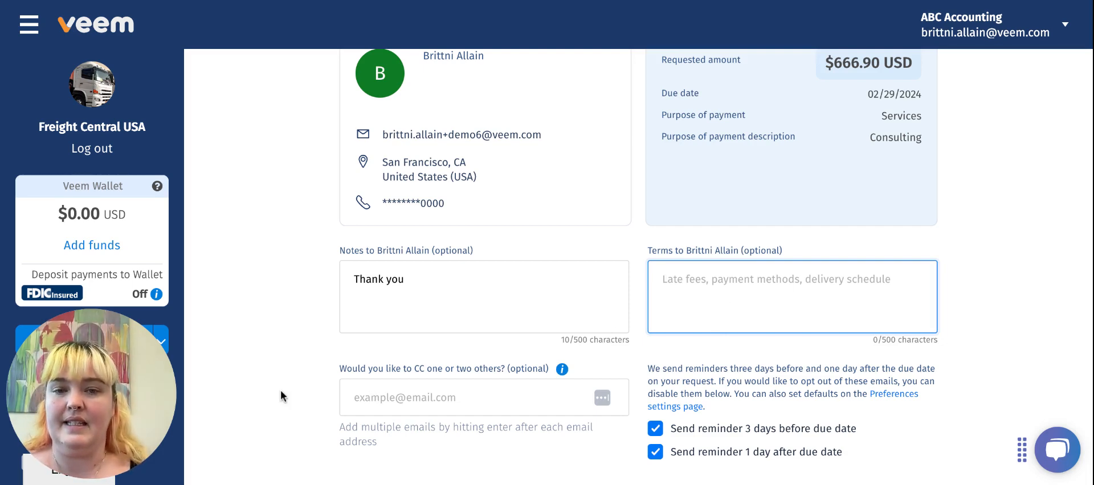
scroll(280, 391, down, 3)
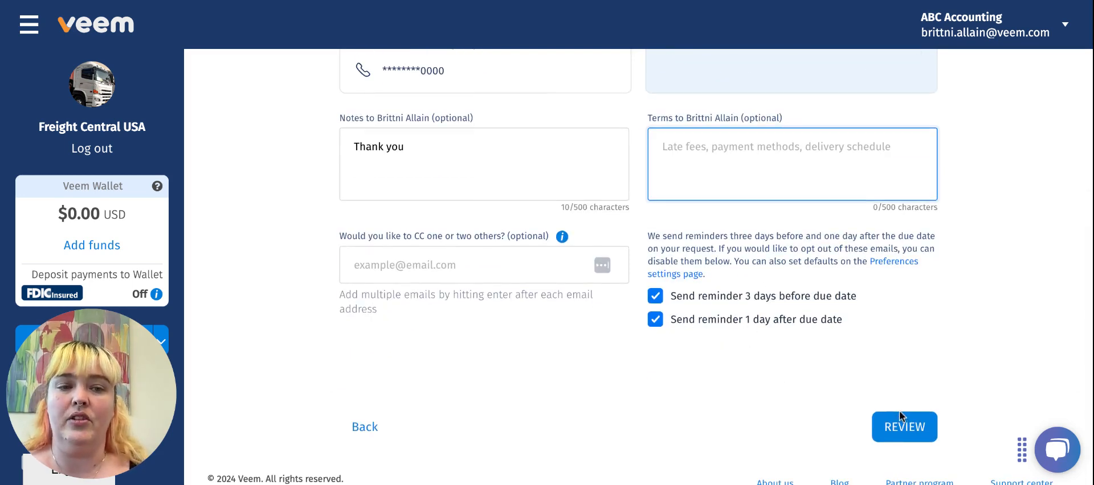
click(899, 430)
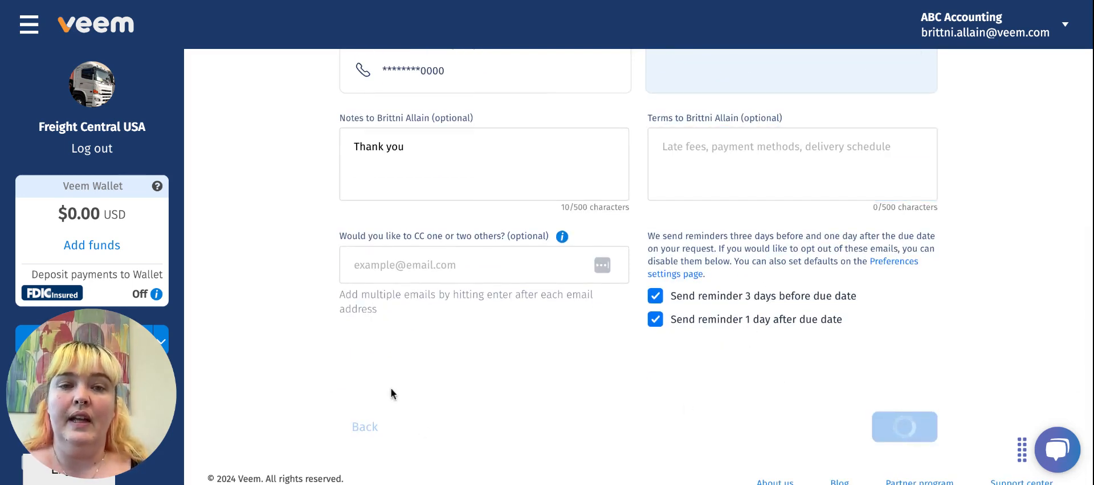
Preview invoice-123498.pdf showing $666.90, close the preview, and send the invoice
scroll(391, 388, down, 4)
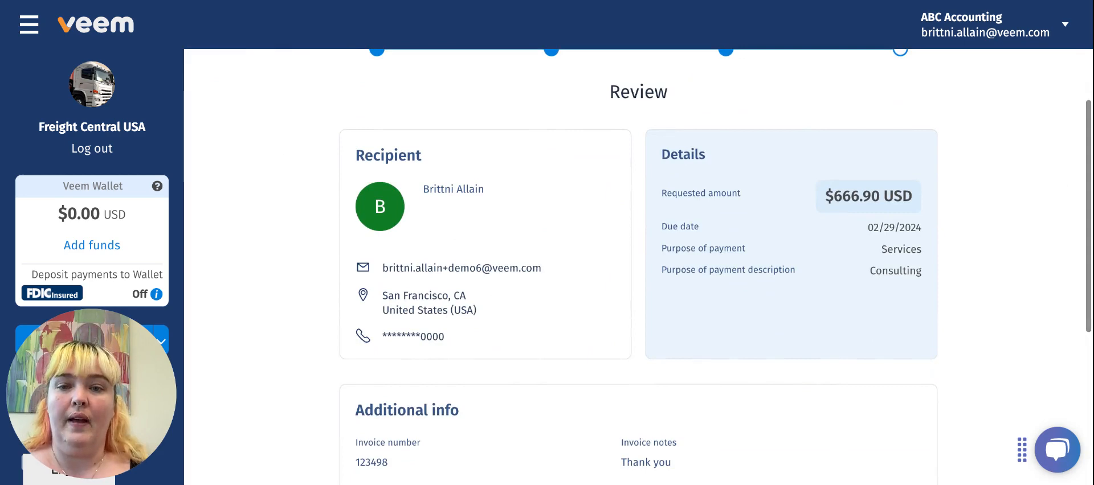
scroll(391, 389, down, 3)
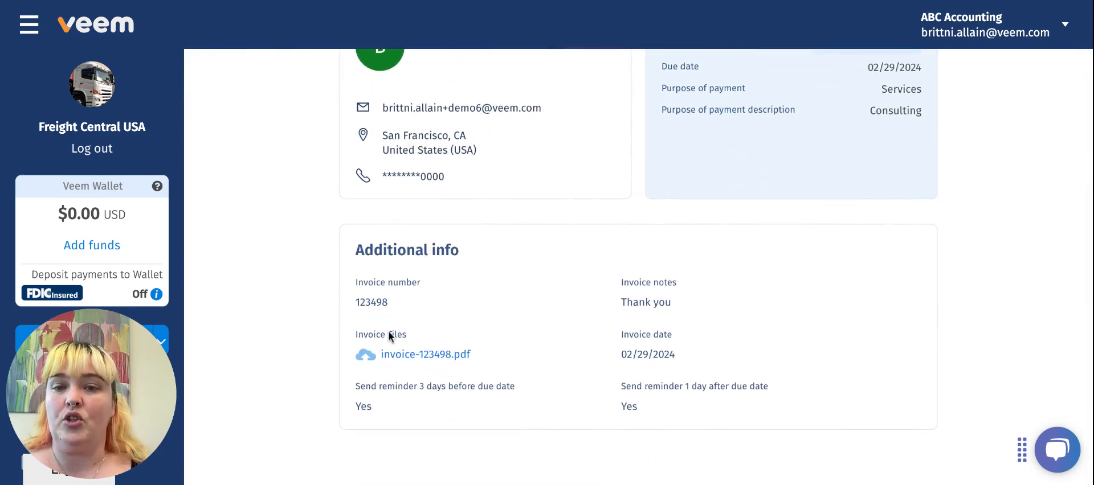
click(428, 358)
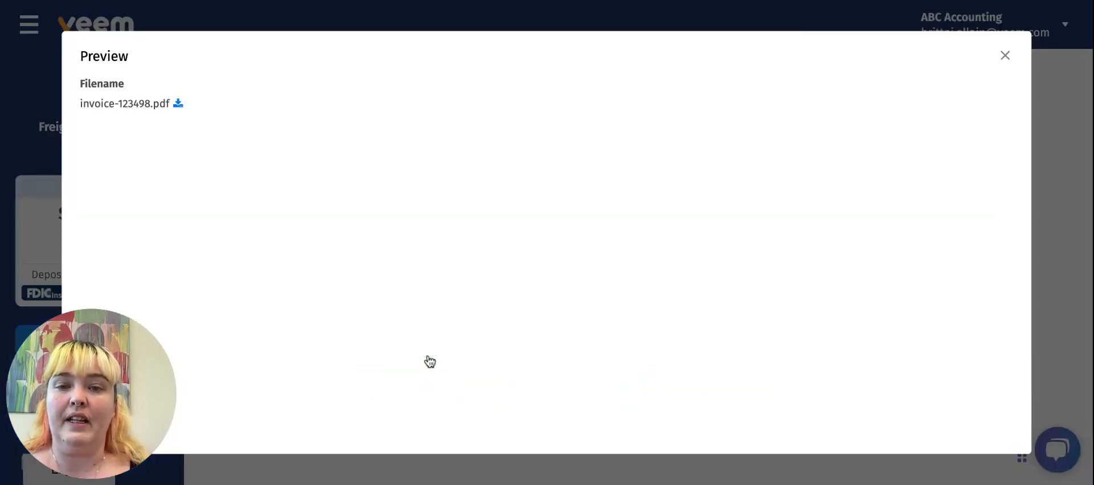
scroll(576, 307, down, 3)
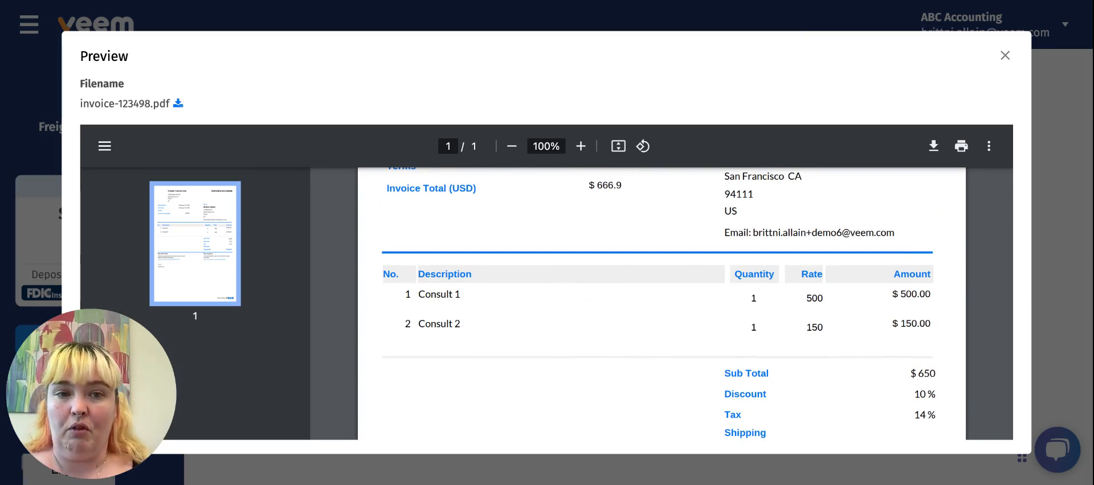
scroll(661, 302, down, 5)
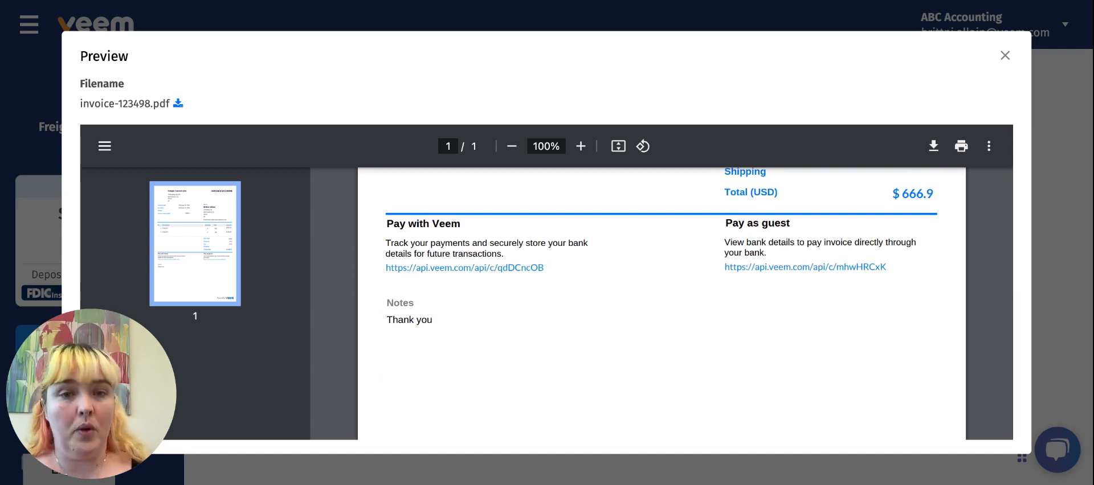
scroll(661, 302, down, 3)
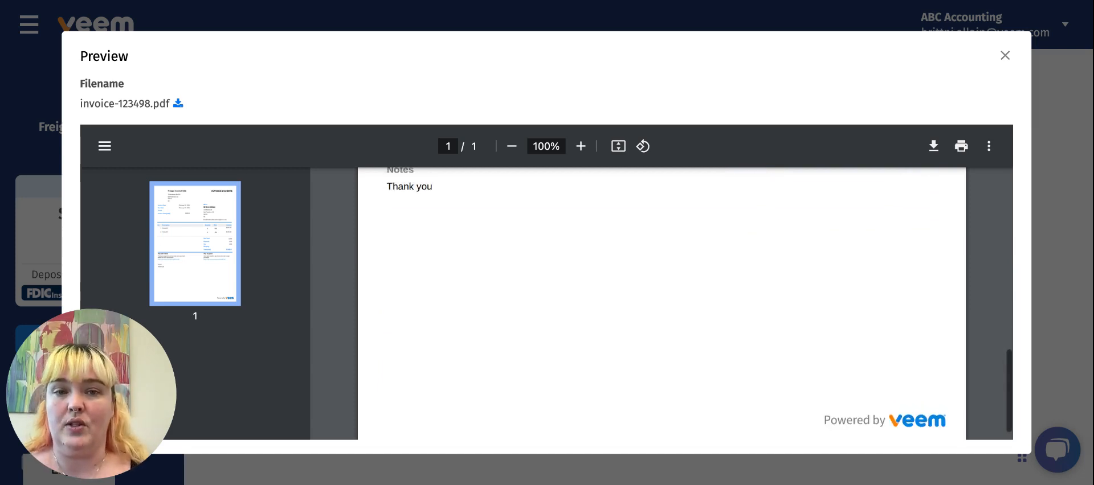
scroll(661, 302, up, 5)
click(1005, 55)
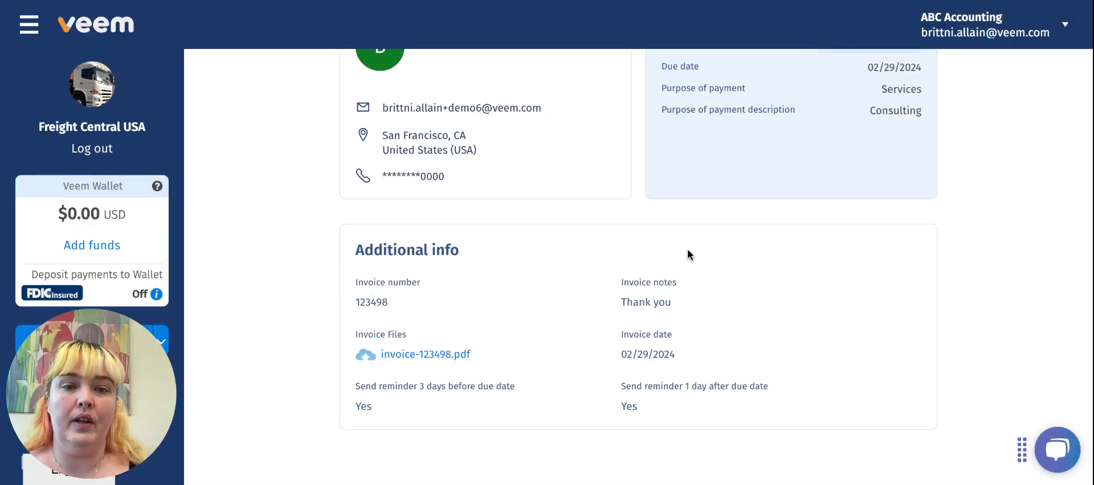
scroll(689, 254, down, 3)
click(875, 374)
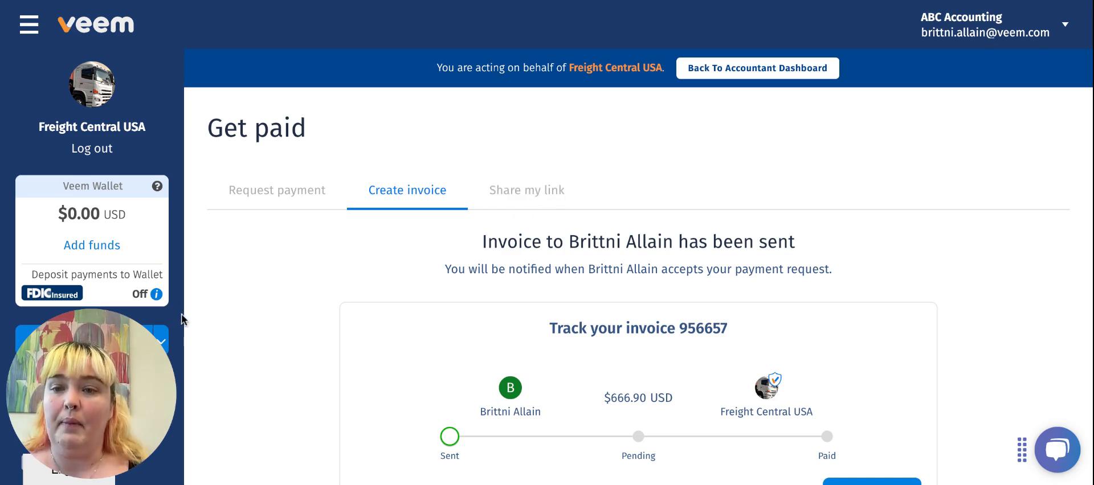
Go to the client's Dashboard and bring up the Paylink tile's sharing steps
drag(151, 388, 320, 386)
scroll(46, 420, down, 3)
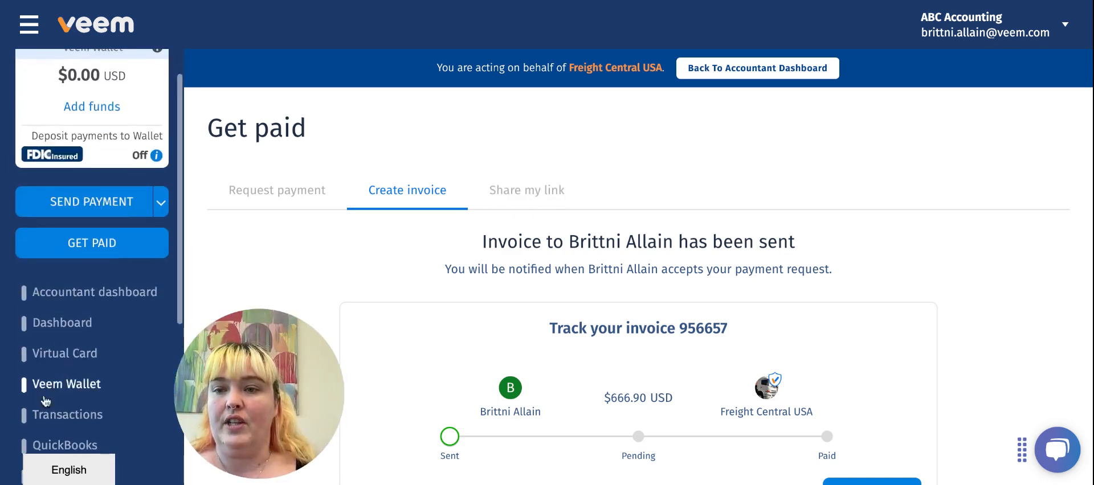
click(34, 322)
drag(288, 391, 119, 392)
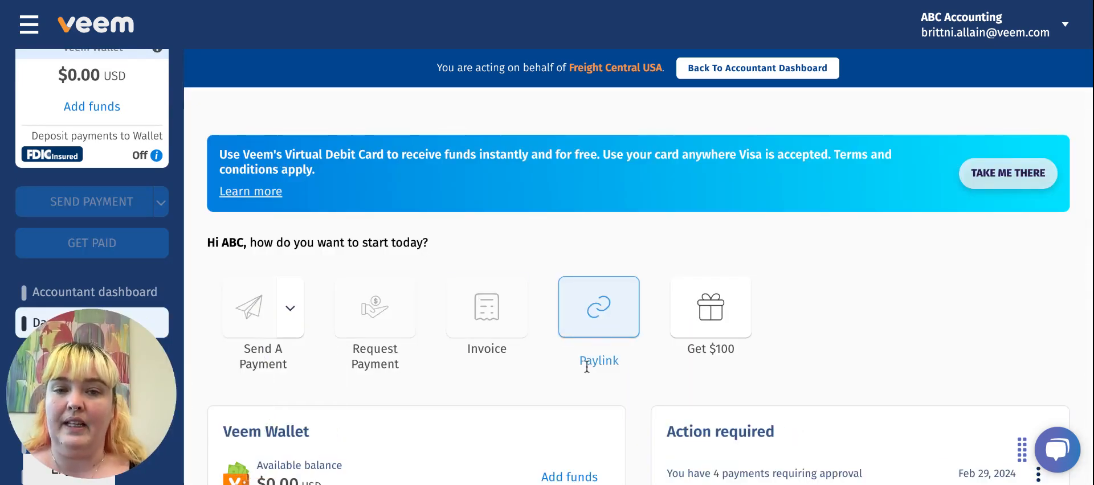
scroll(582, 370, down, 2)
scroll(583, 371, up, 1)
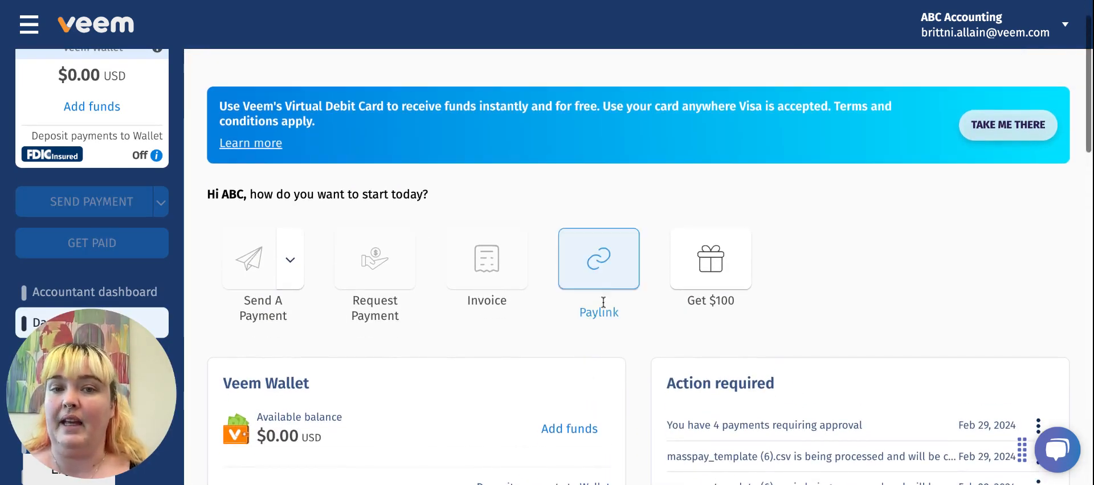
click(611, 275)
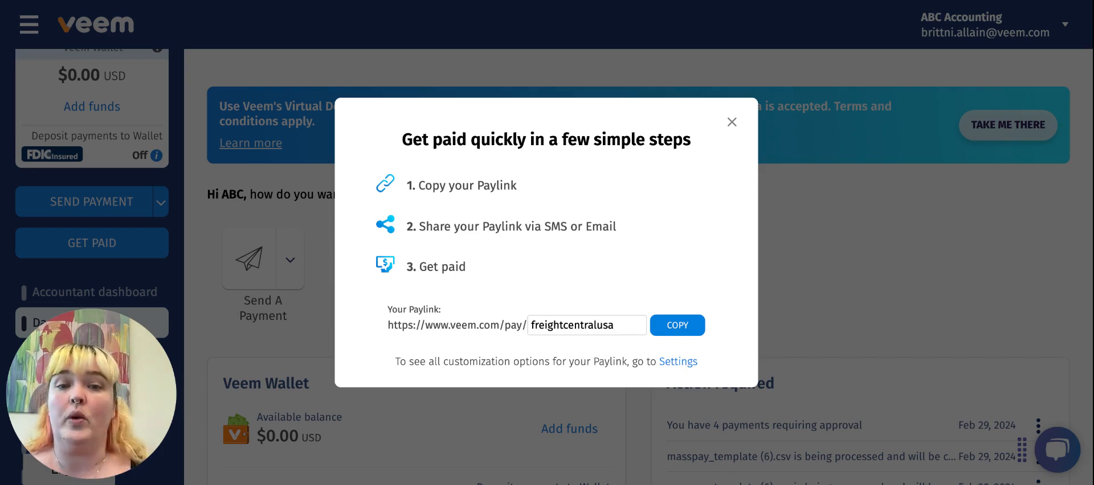
Close the 'Get paid quickly' Paylink dialog
click(732, 121)
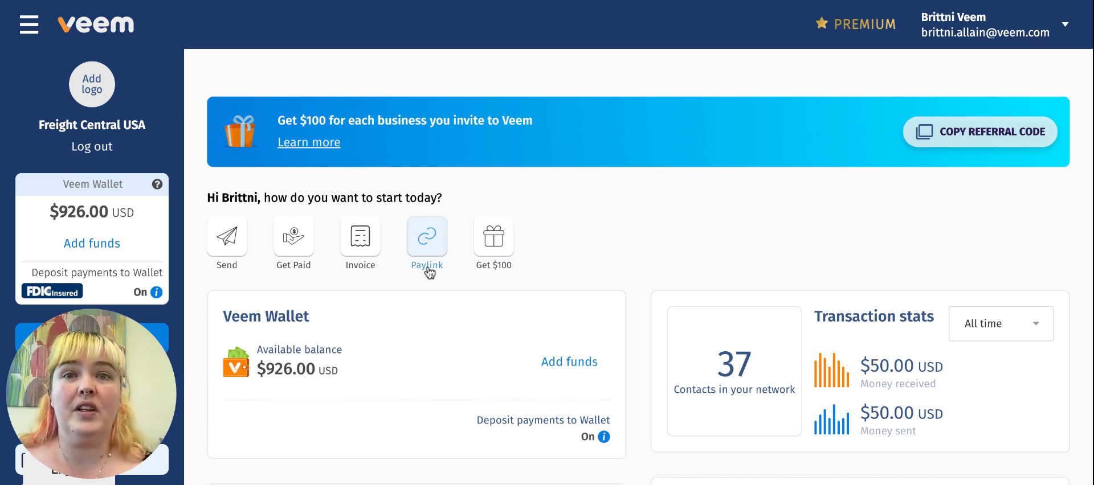
Review the Veem Wallet balances and transaction history, then move to the Virtual Card page
click(93, 188)
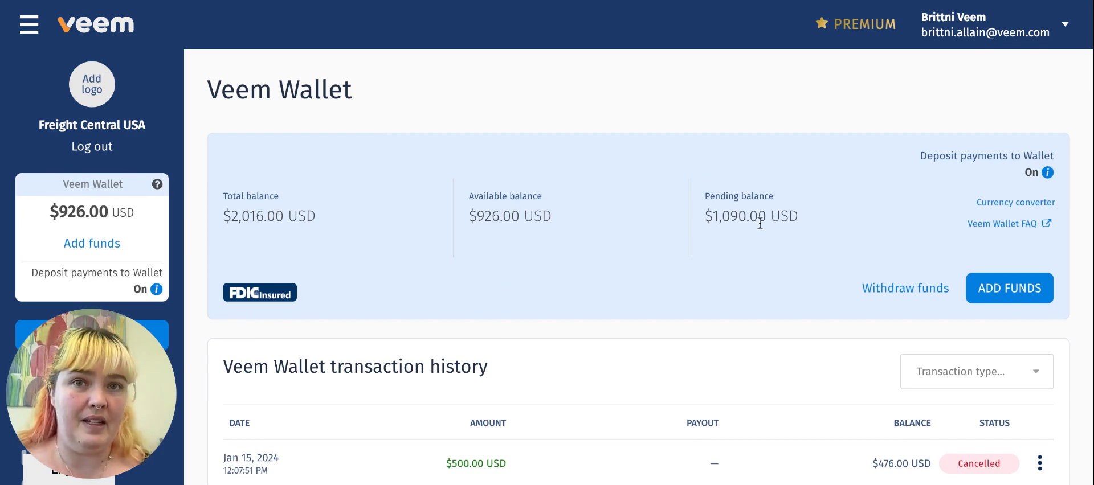
scroll(604, 308, down, 4)
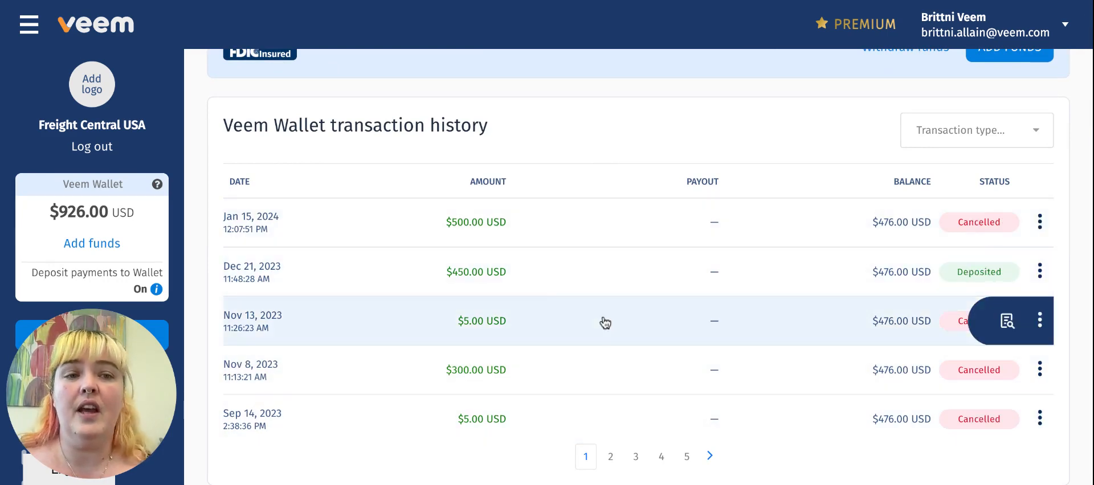
scroll(605, 323, up, 1)
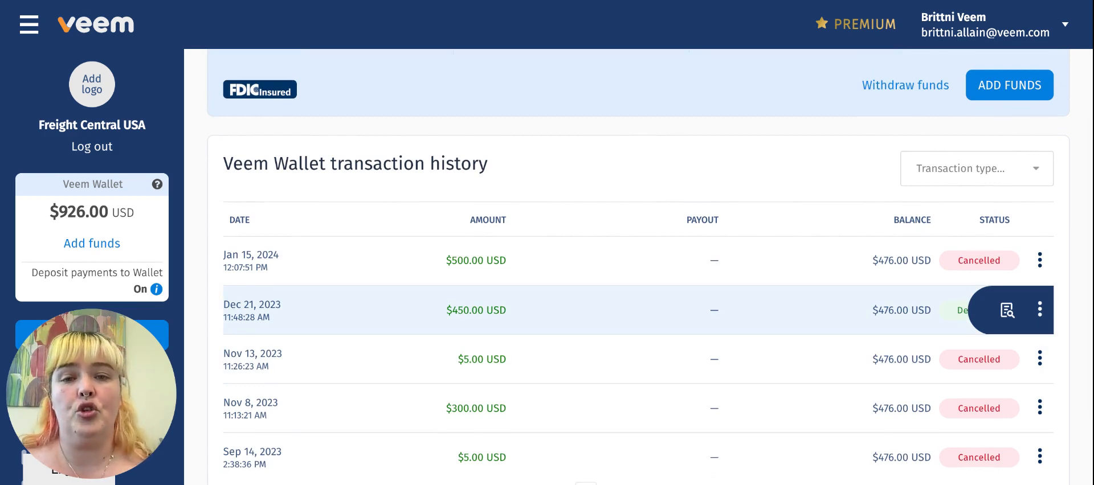
scroll(994, 256, up, 4)
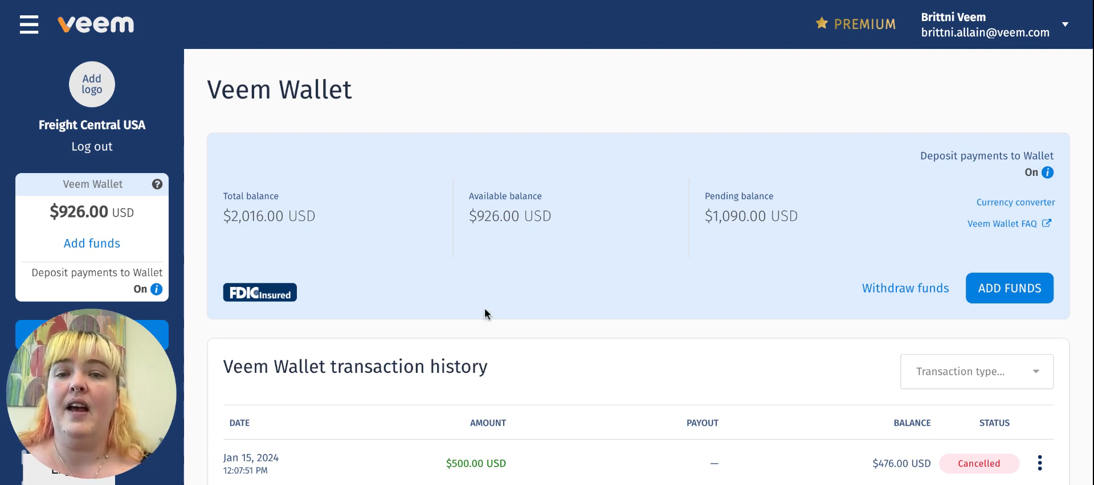
scroll(485, 308, down, 1)
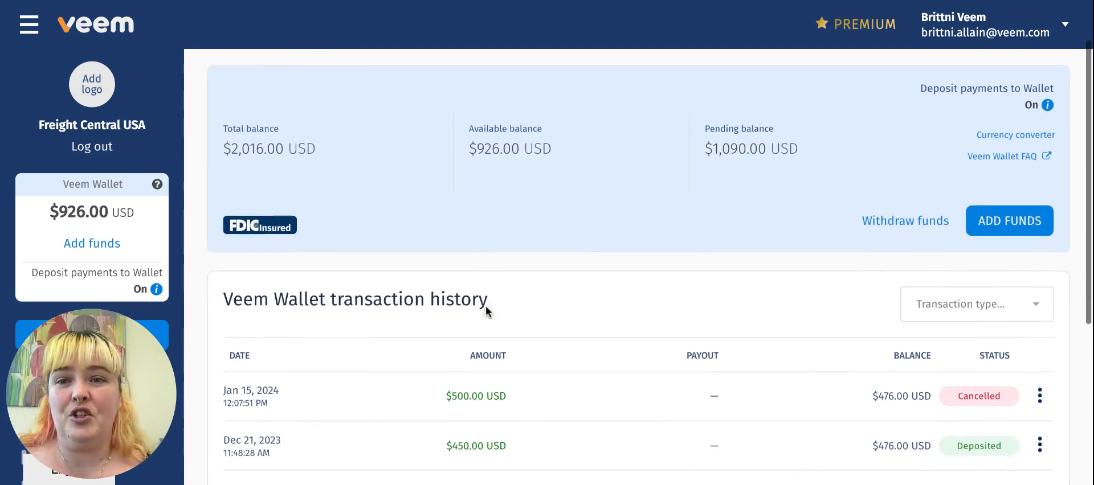
scroll(486, 306, up, 1)
scroll(131, 248, down, 2)
scroll(132, 248, down, 4)
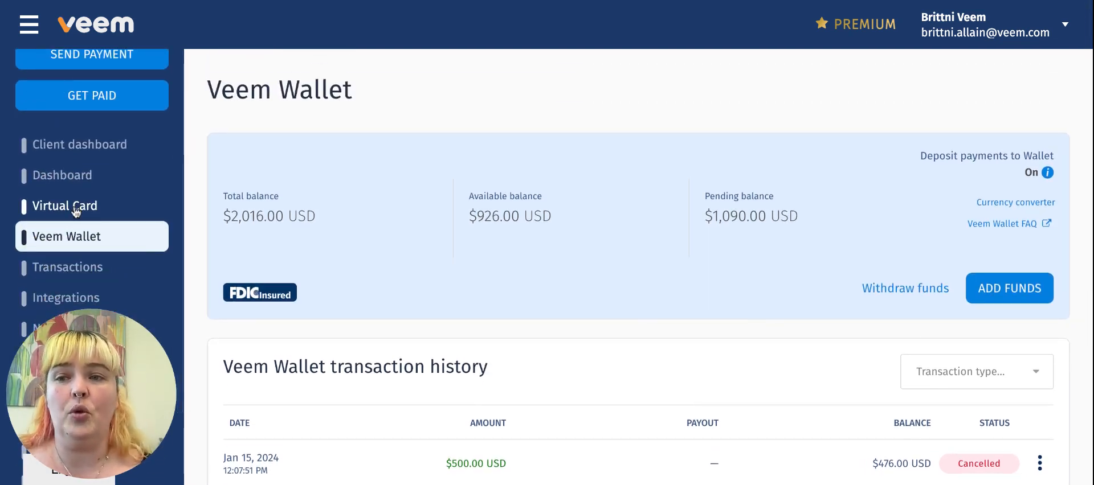
click(76, 209)
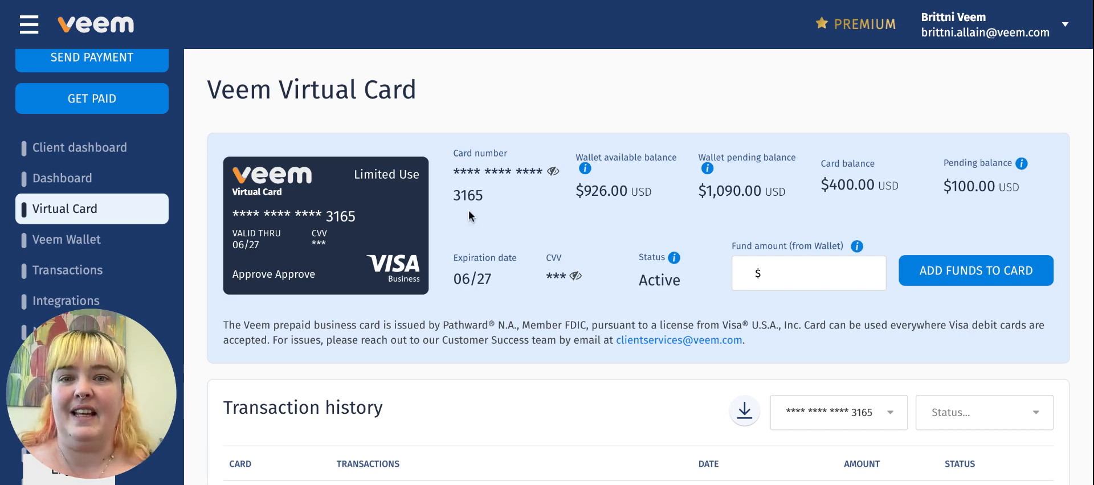
scroll(98, 195, up, 3)
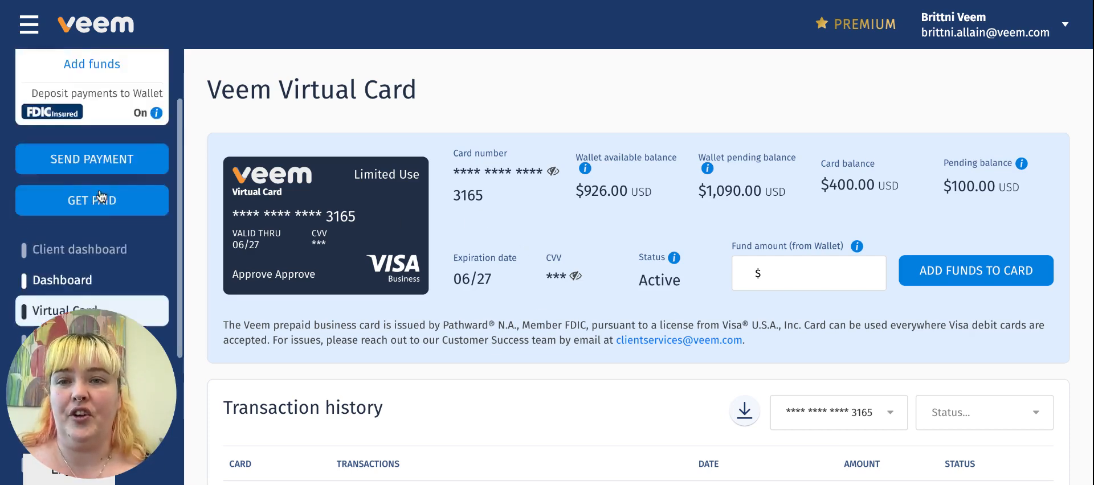
scroll(98, 196, up, 3)
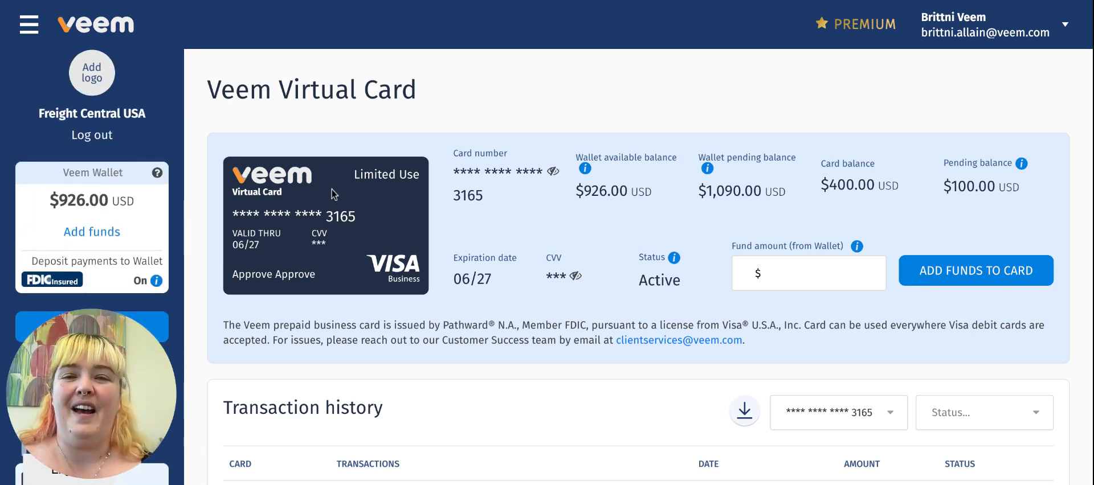
scroll(332, 190, up, 1)
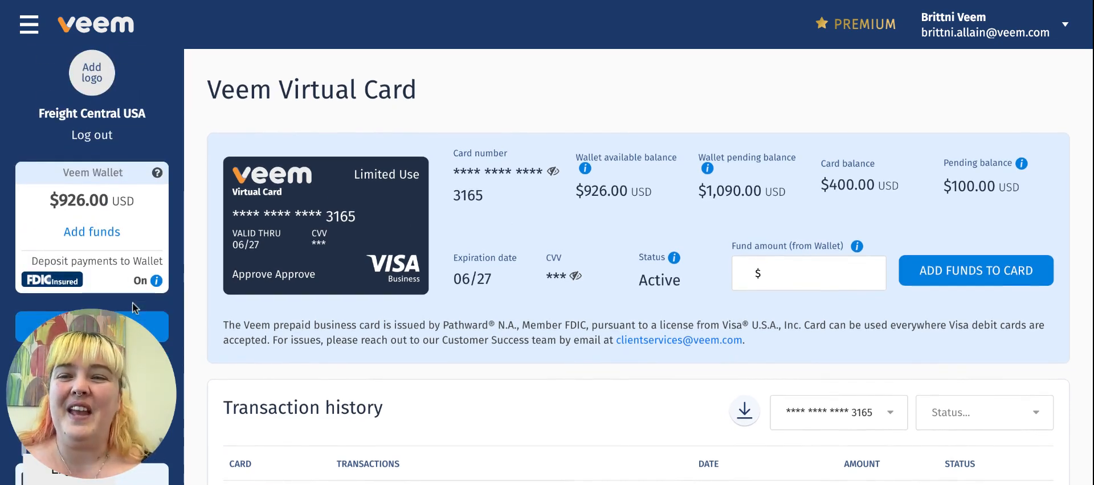